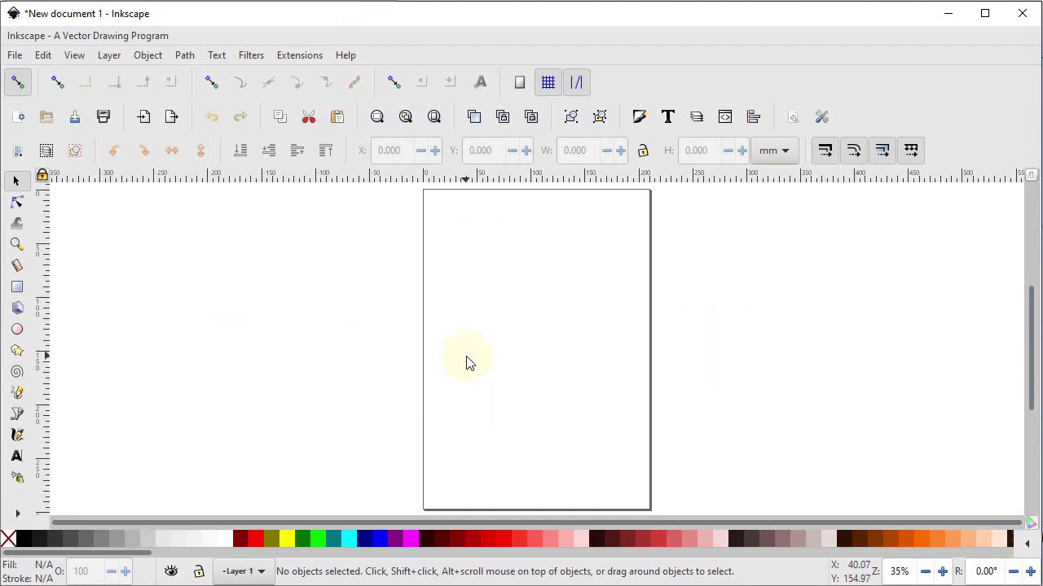
left_click(74, 54)
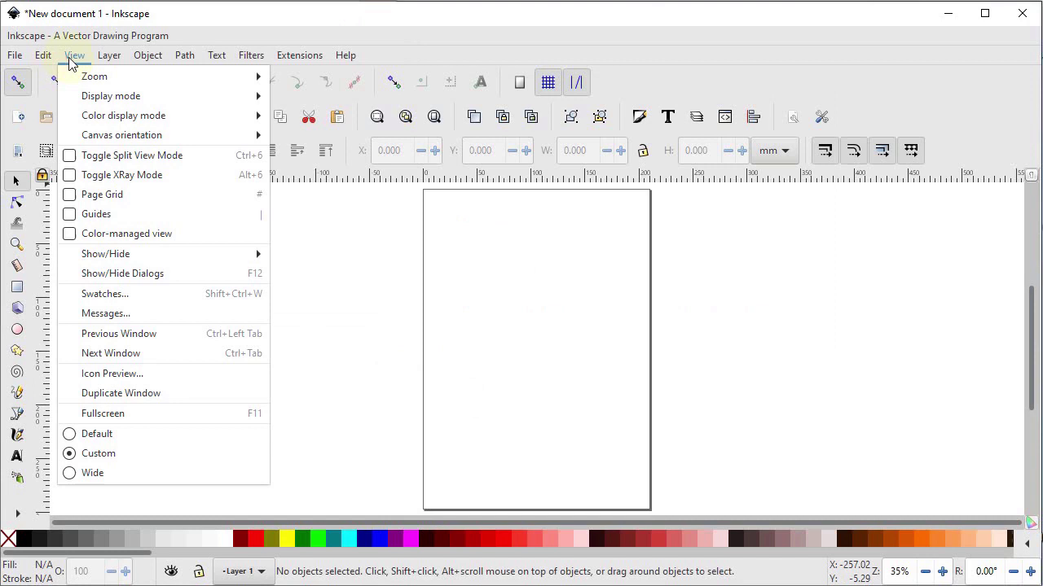
left_click(125, 463)
left_click(74, 54)
mouse_move(157, 259)
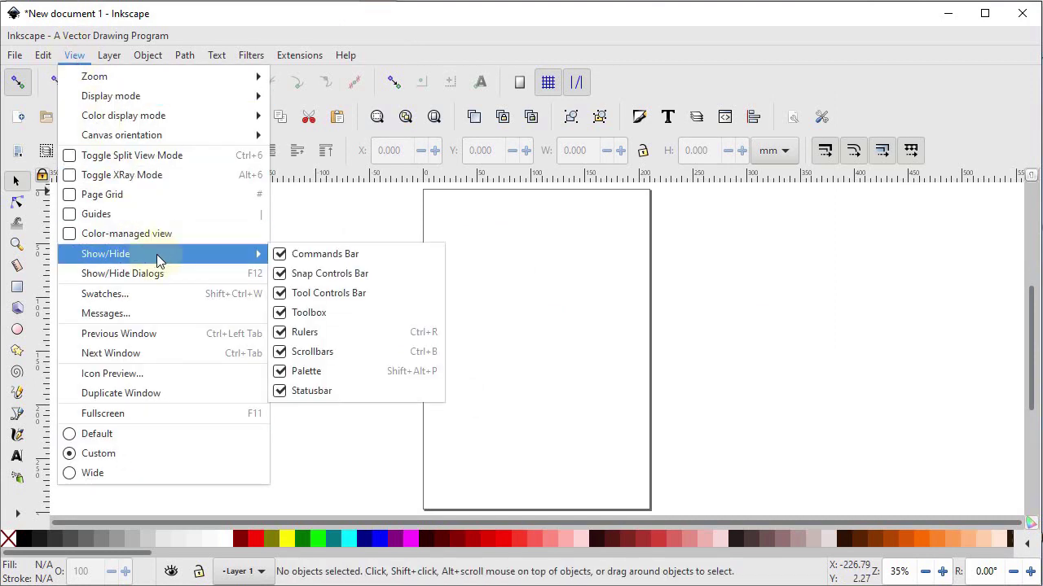
left_click(343, 430)
Step: Set both the document's display units and the custom page size units to px in the document properties
left_click(15, 55)
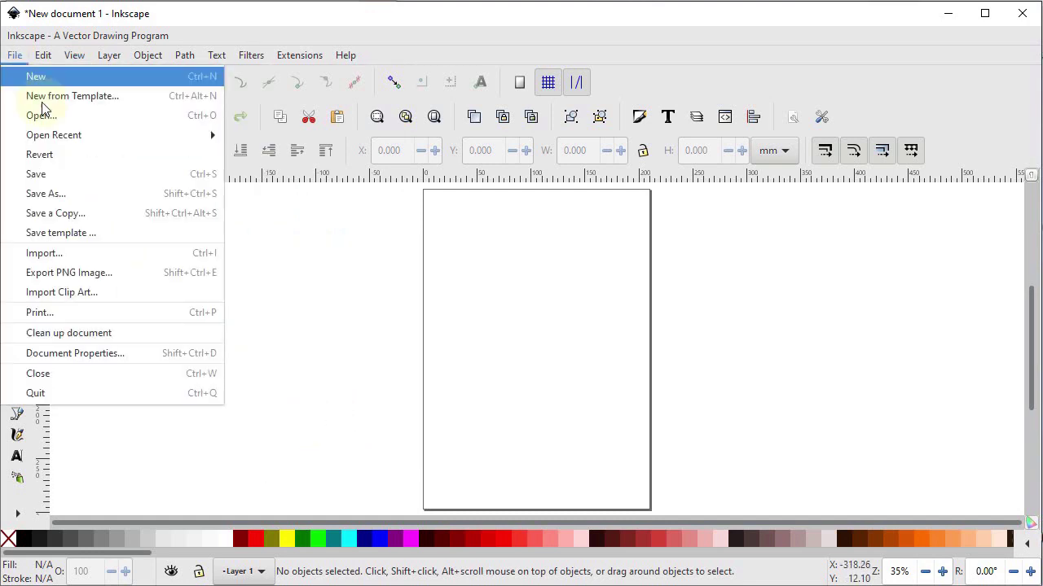
left_click(80, 354)
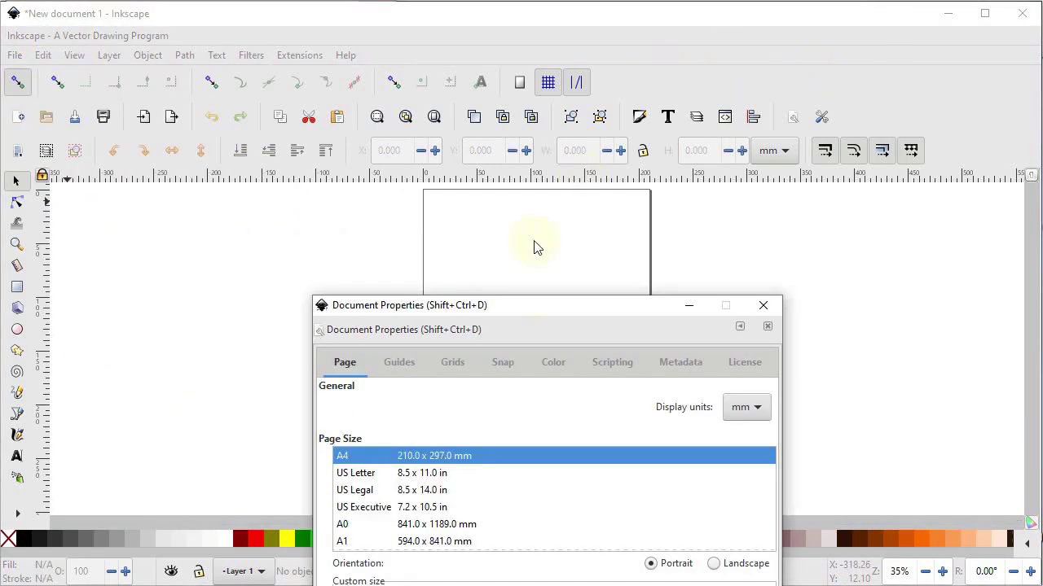
left_click_drag(537, 307, 431, 12)
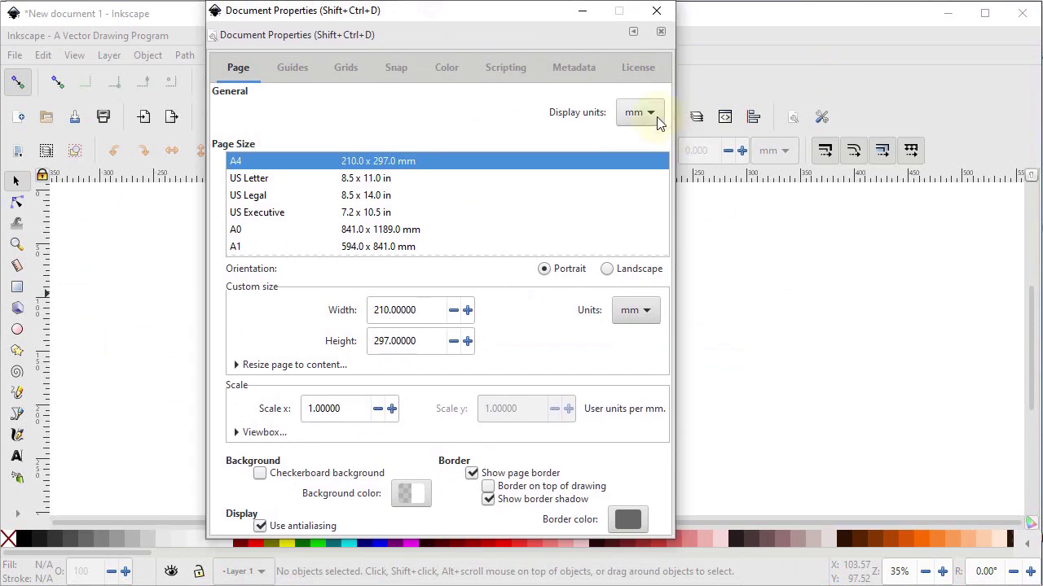
left_click(656, 116)
left_click(643, 223)
left_click(635, 310)
left_click(645, 428)
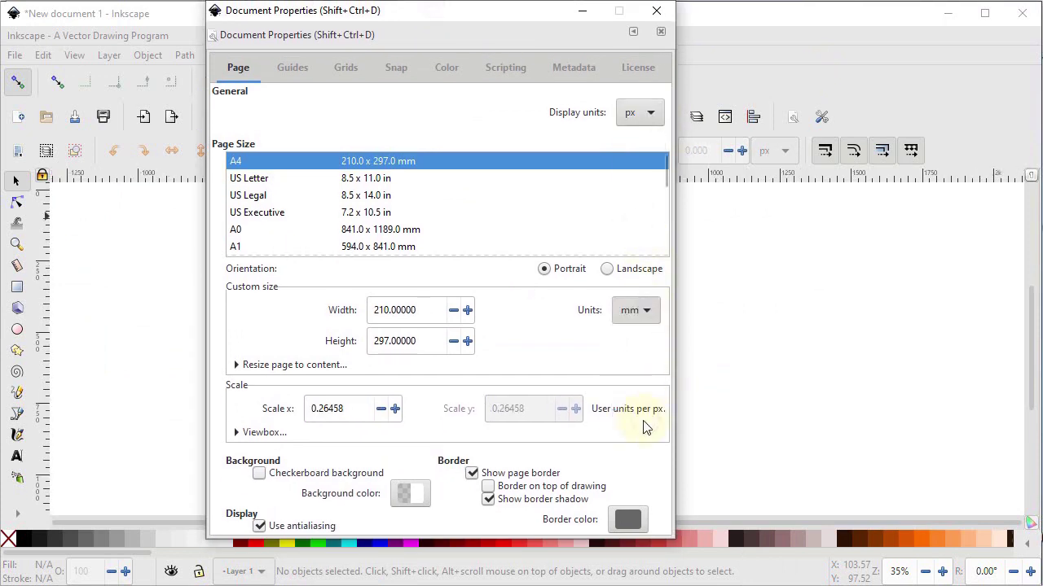
Step: Set the custom page size to 1280 px wide and 720 px high and close the document properties
triple_click(423, 310)
type("1280")
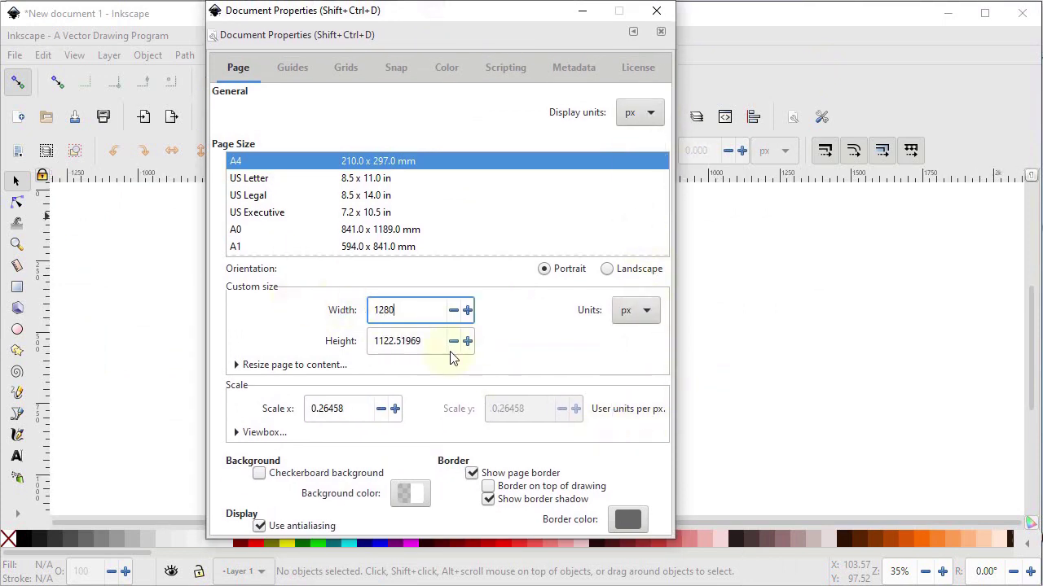
triple_click(425, 340)
type("720")
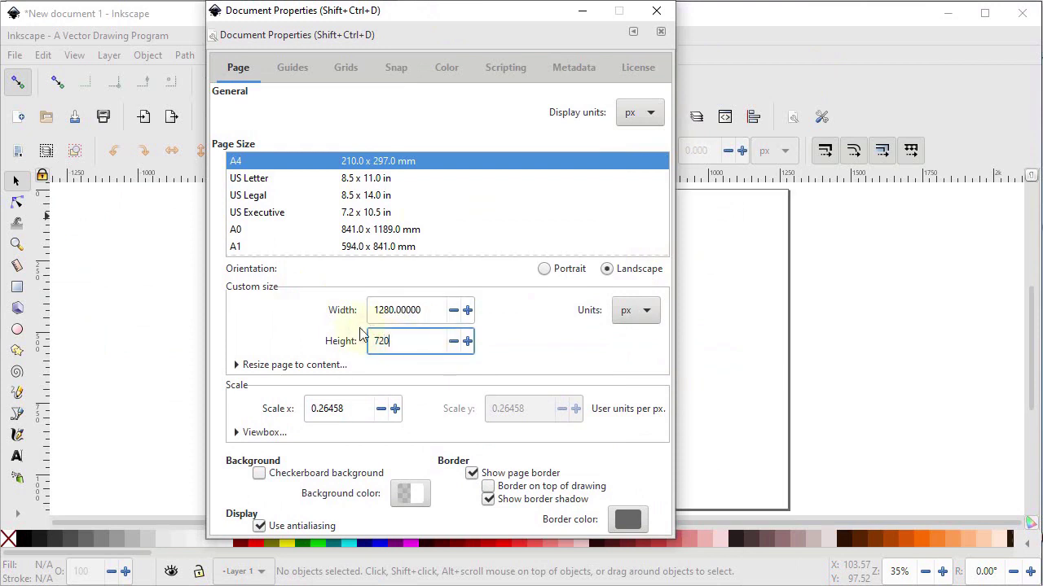
left_click(656, 10)
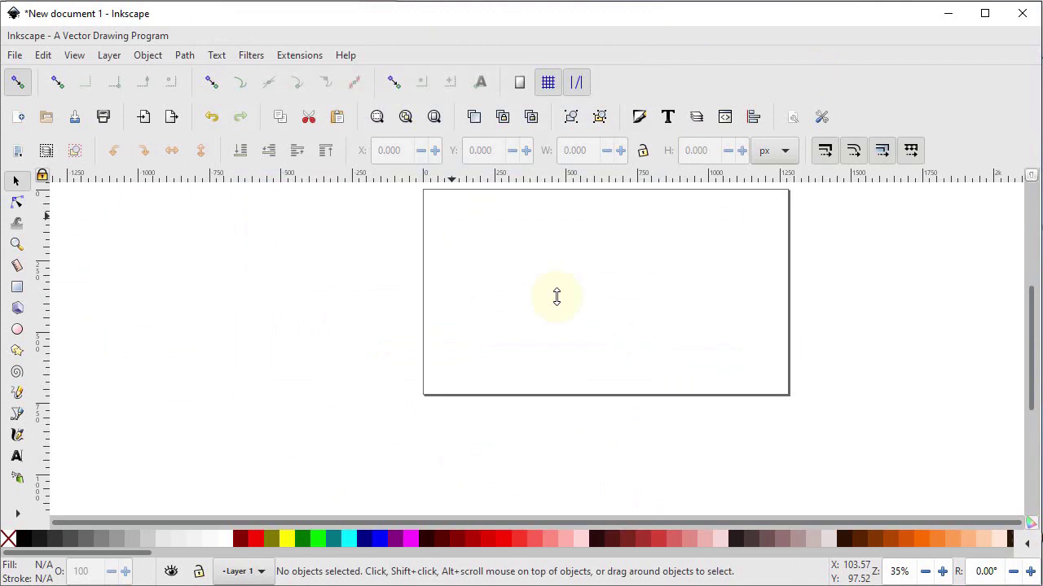
Step: Show the Fill and Stroke settings and draw a horizontal straight line about 631 px long with the Pen tool, using shape None
left_click(638, 117)
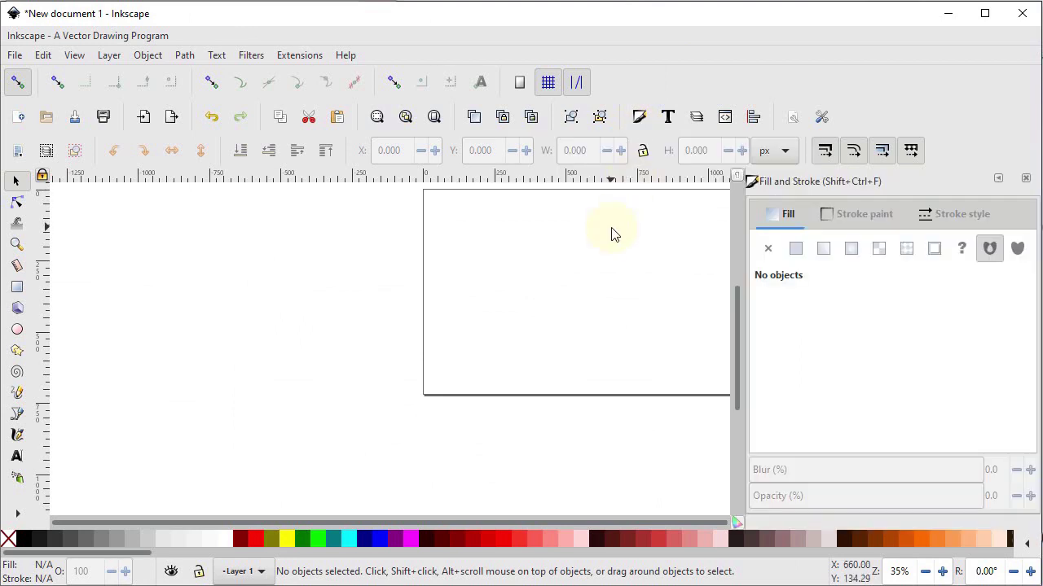
left_click(434, 117)
left_click(17, 414)
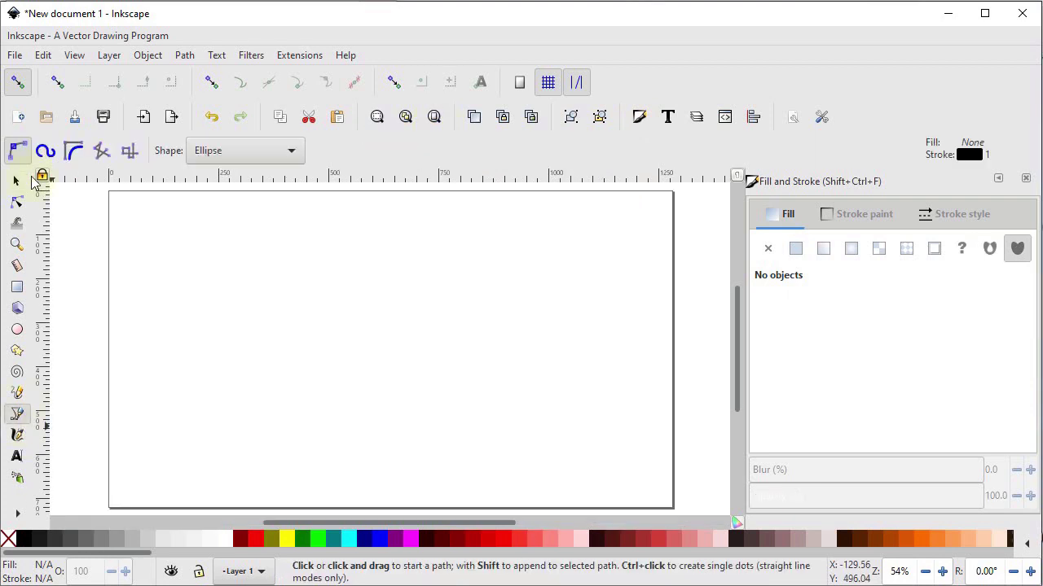
left_click(258, 158)
left_click(231, 88)
left_click(157, 321)
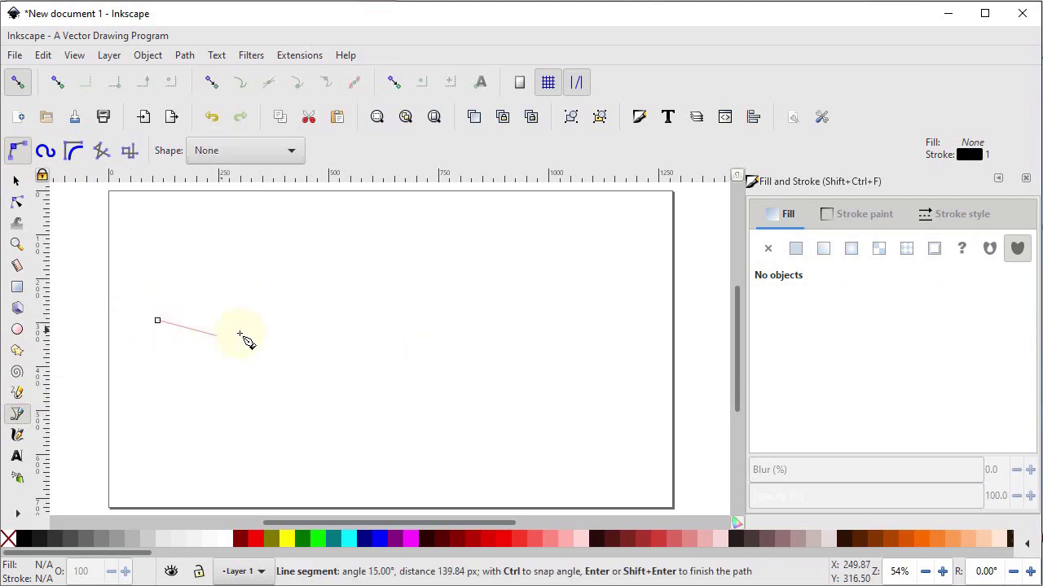
left_click(435, 321)
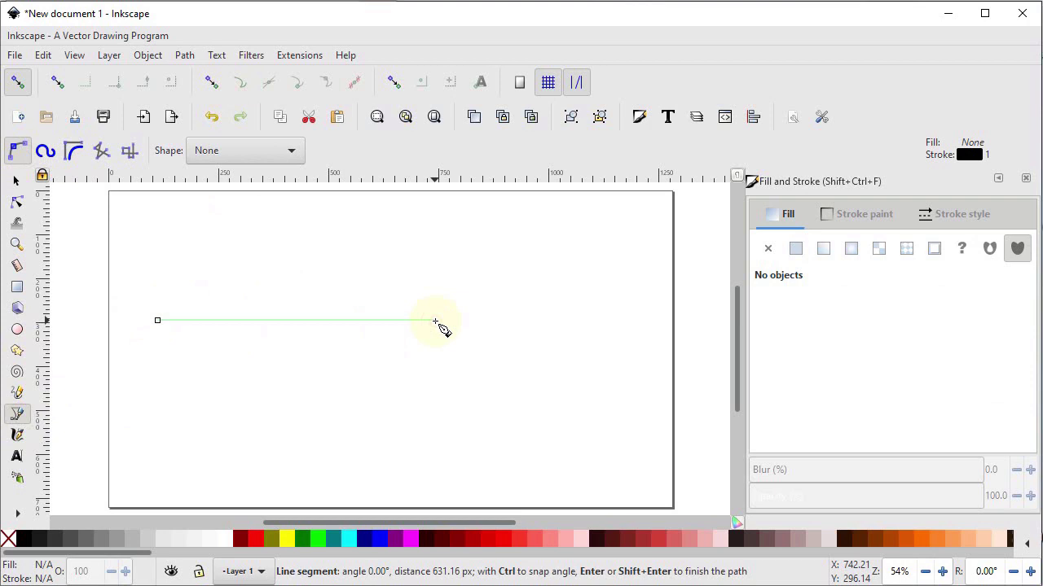
key("Return")
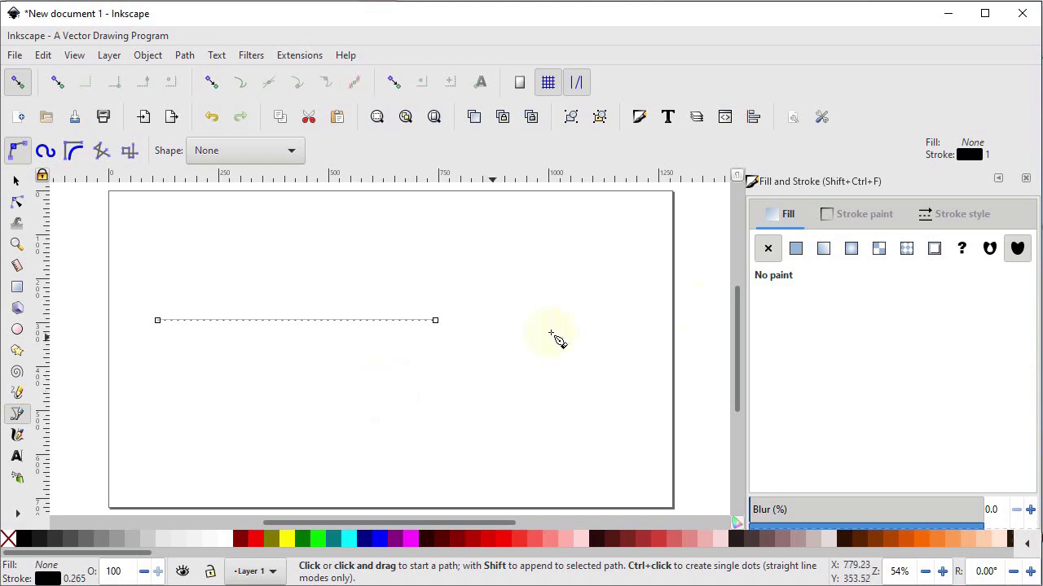
Step: Set the line's stroke width to 10 px and move the line to about X 354, Y 221 px
left_click(937, 217)
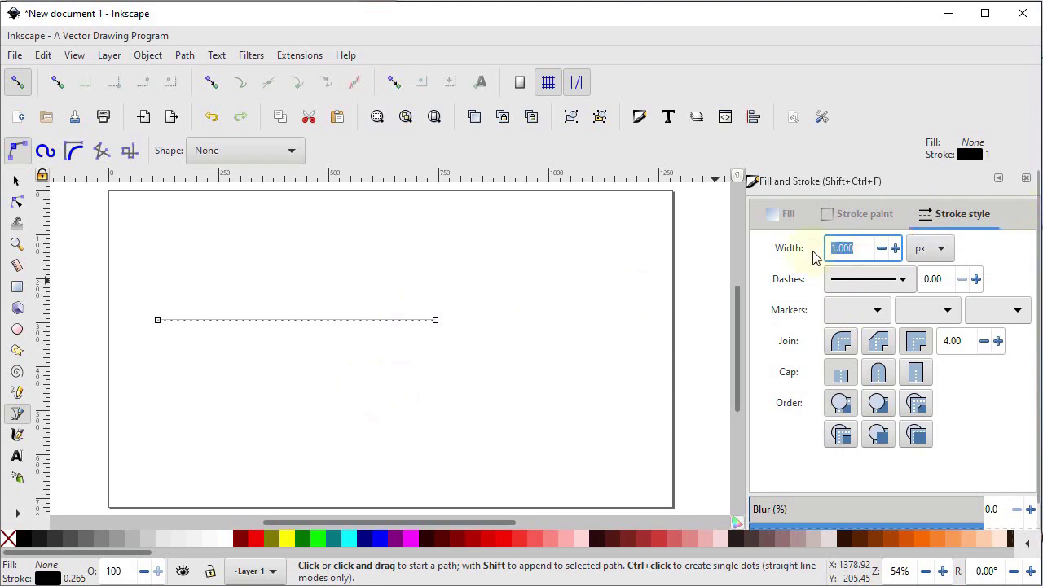
type("10")
key("Return")
key("s")
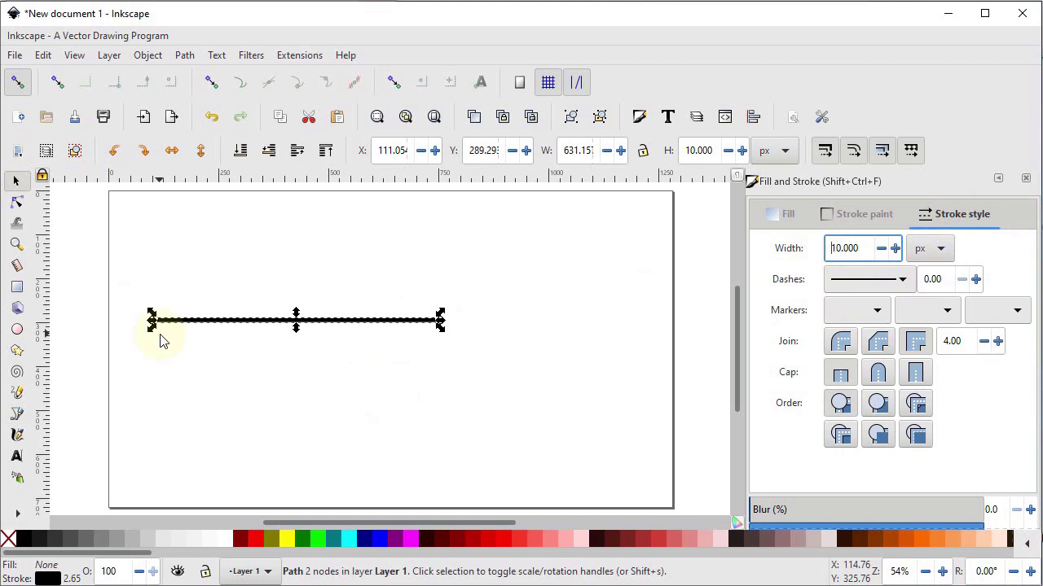
left_click_drag(179, 337, 286, 307)
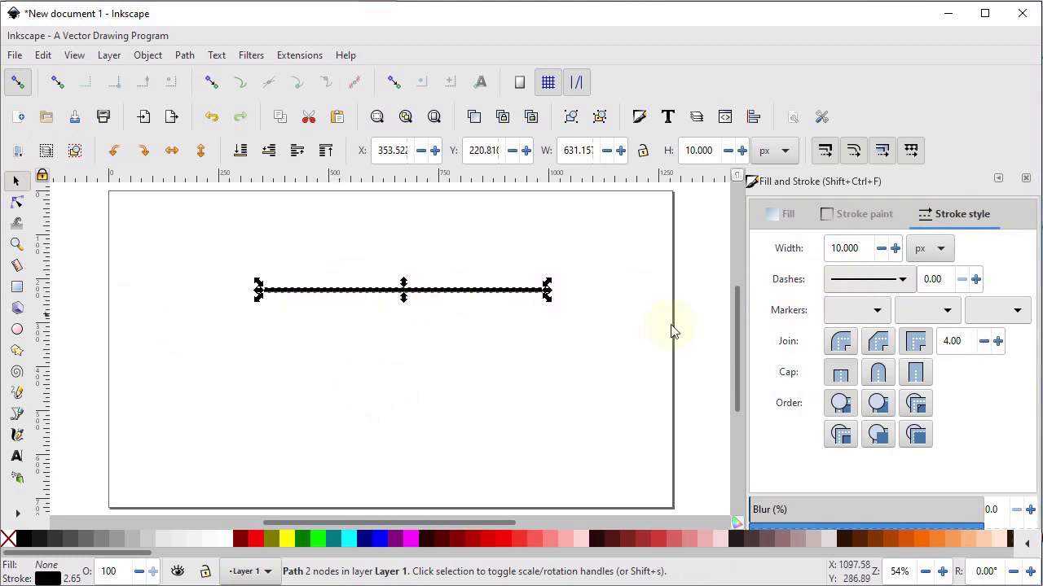
Step: Apply the second dotted dash pattern, with small gaps between the dots, to the line and deselect it
left_click(901, 279)
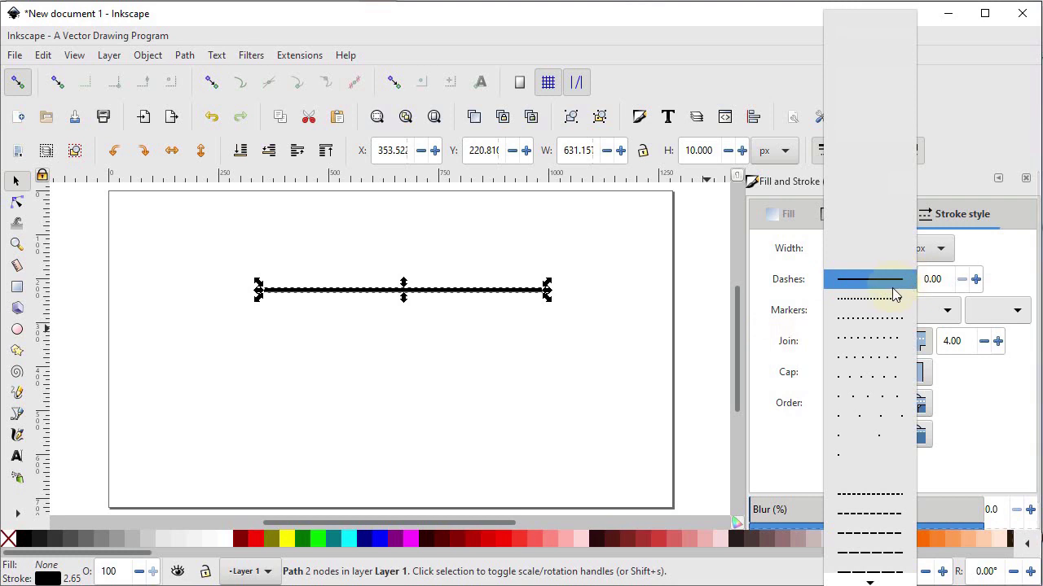
left_click(886, 320)
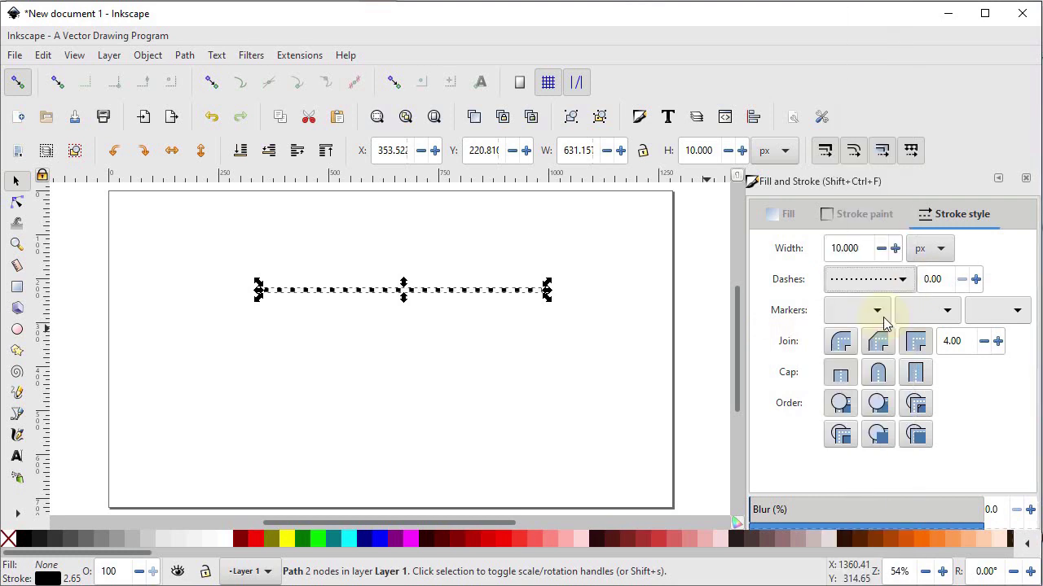
left_click(463, 358)
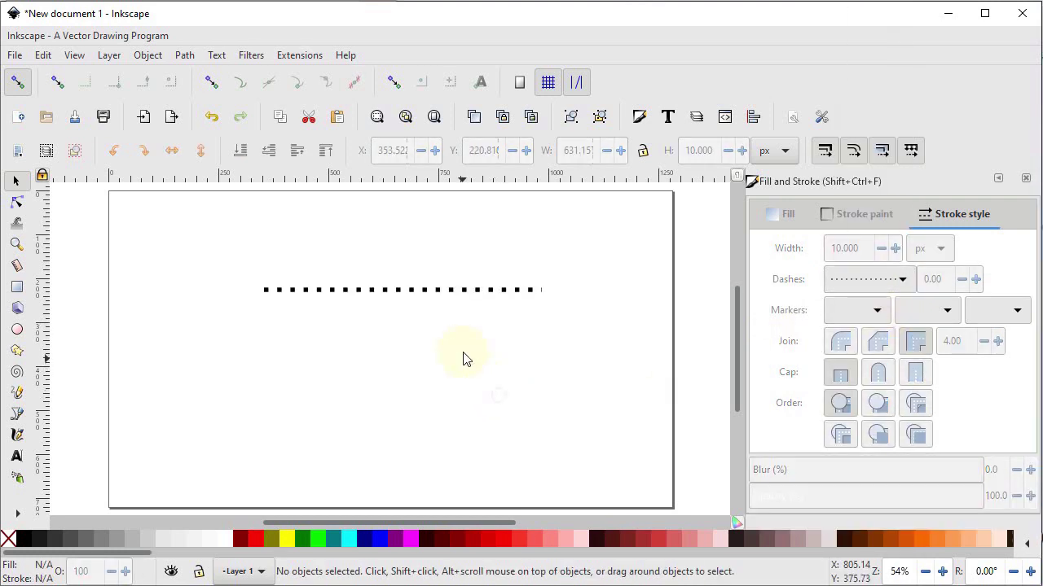
Step: Change the line's dash pattern to short dashes separated by narrow gaps and deselect it
left_click(457, 290)
left_click(904, 280)
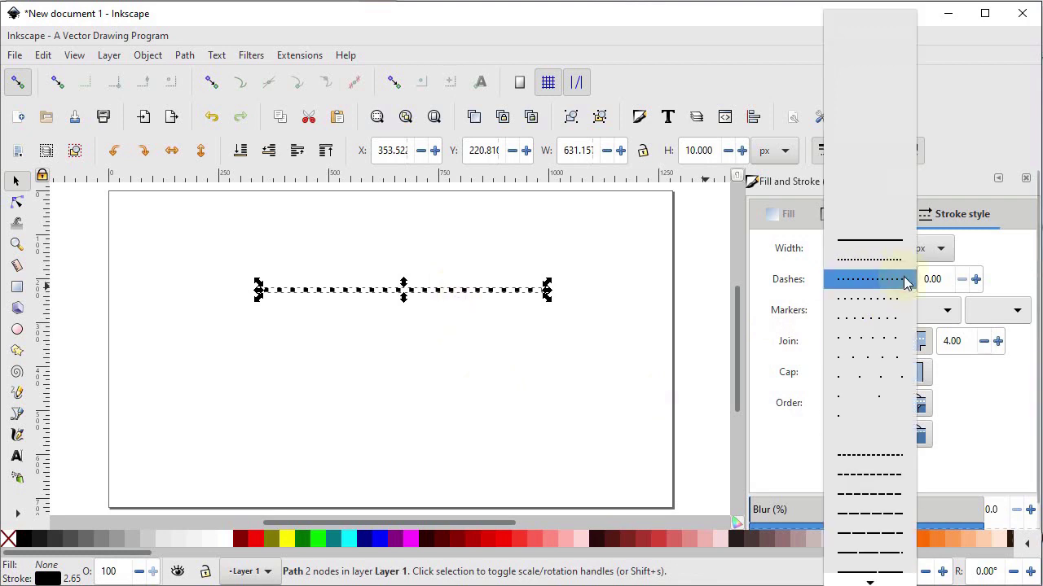
scroll(872, 350, "down", 5)
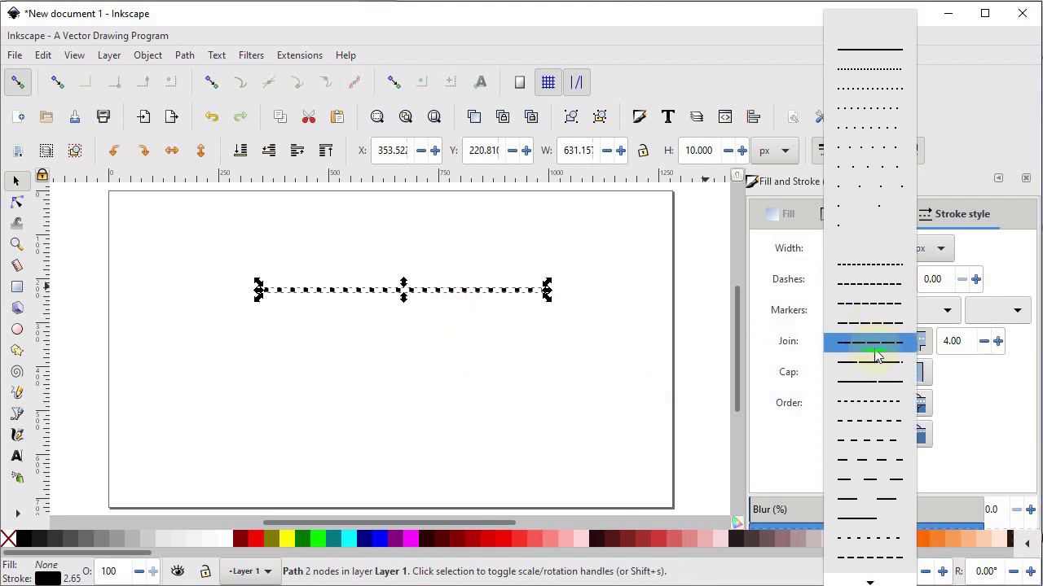
left_click(858, 287)
left_click(454, 374)
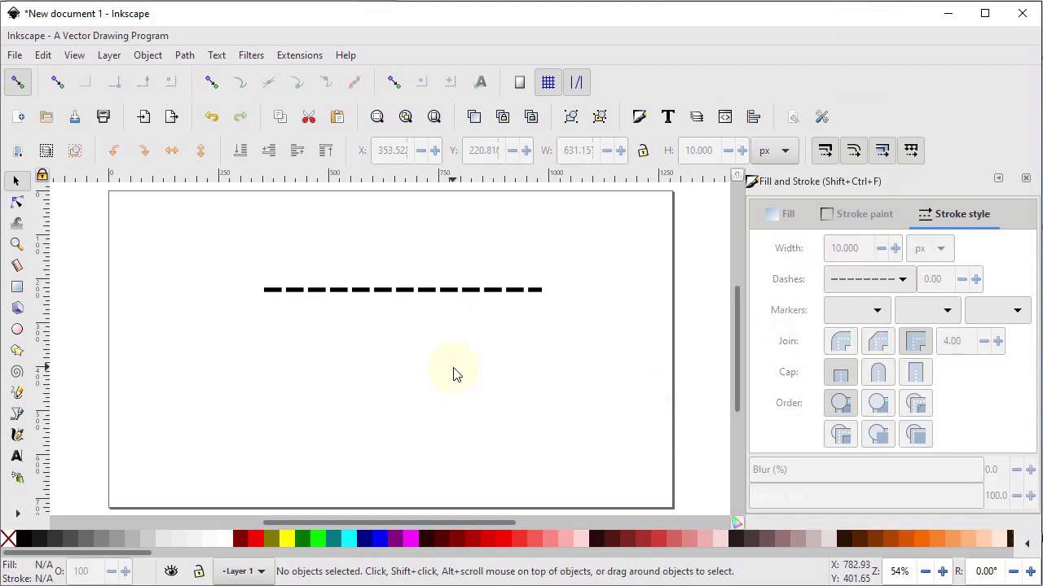
Step: Set the line's dash pattern back to a solid, continuous stroke
left_click(493, 291)
left_click(904, 279)
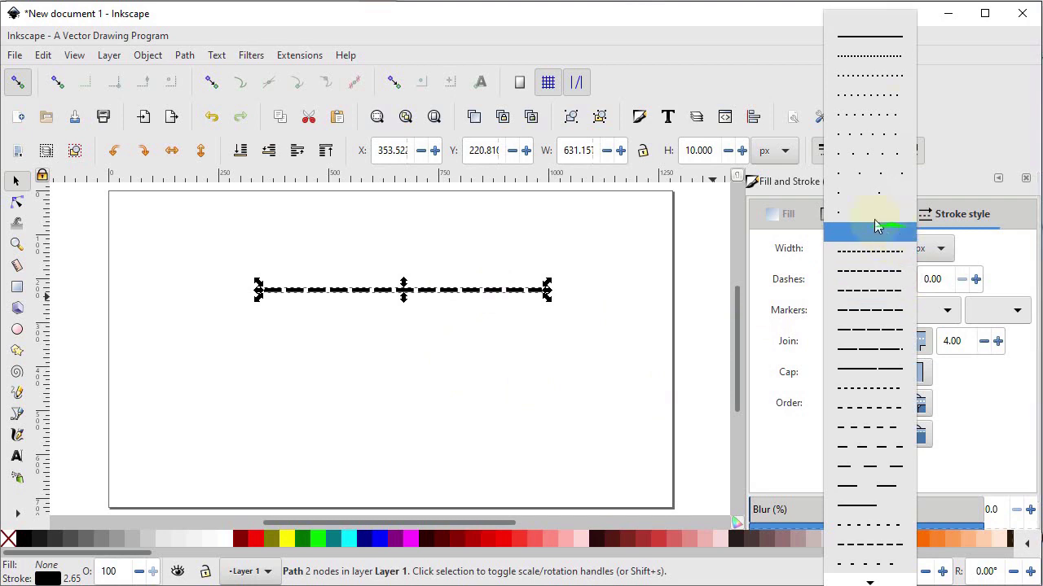
left_click(882, 37)
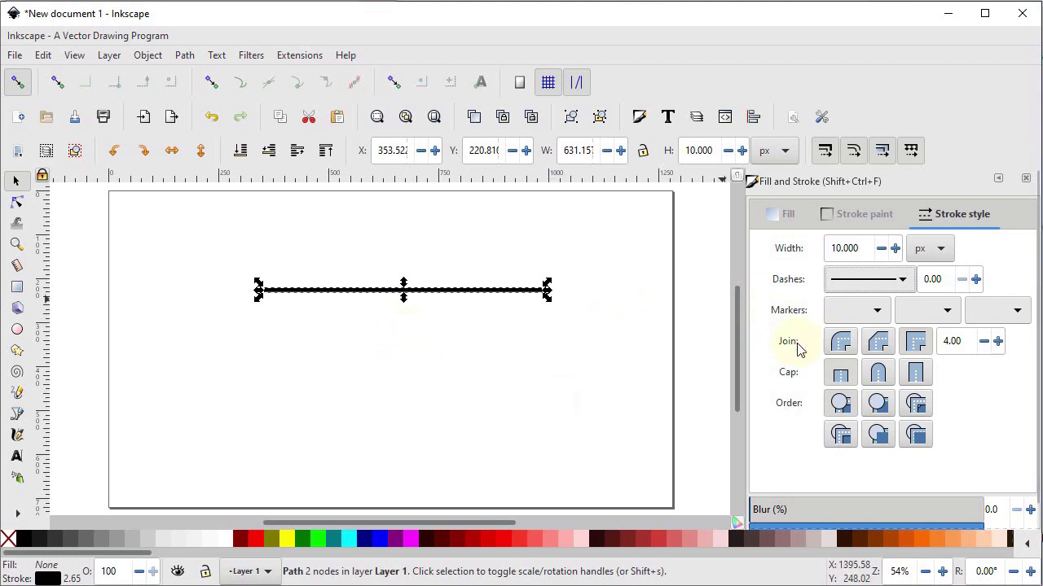
Step: Add a large outward-pointing arrowhead as the line's start marker and set the stroke width to 5 px
left_click(876, 316)
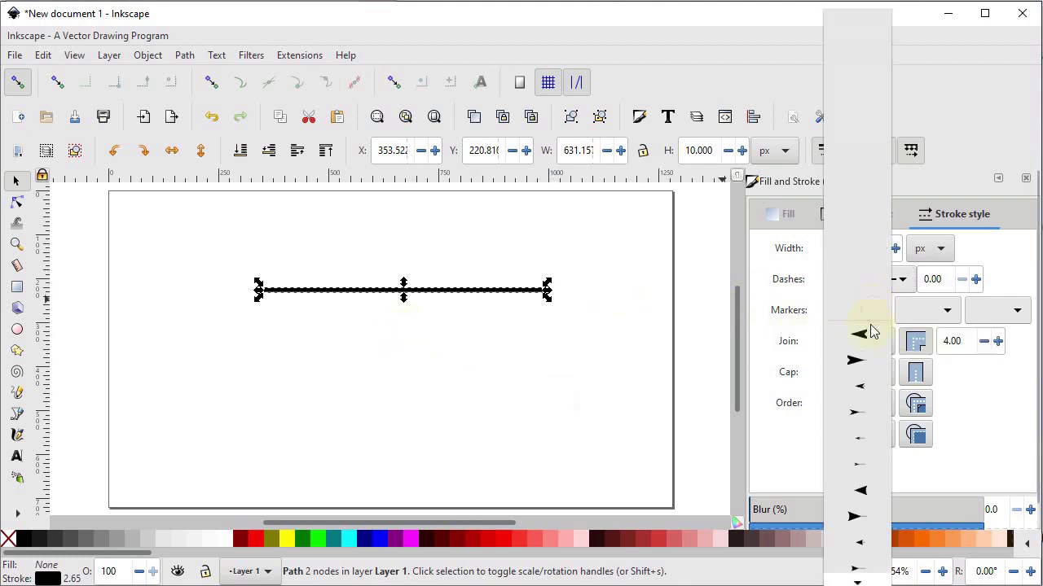
left_click(868, 336)
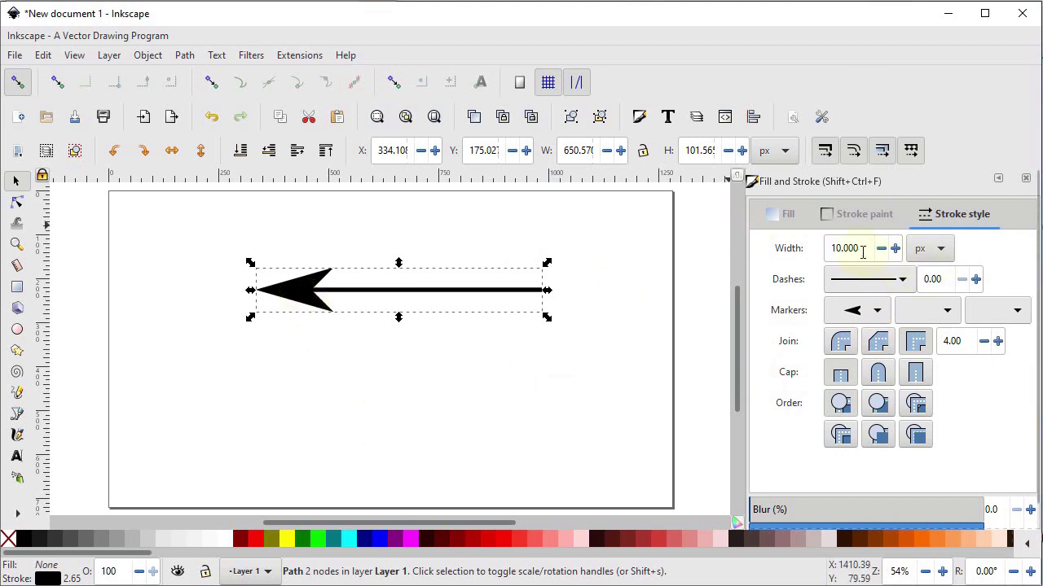
left_click_drag(863, 252, 836, 248)
type("5")
key("Return")
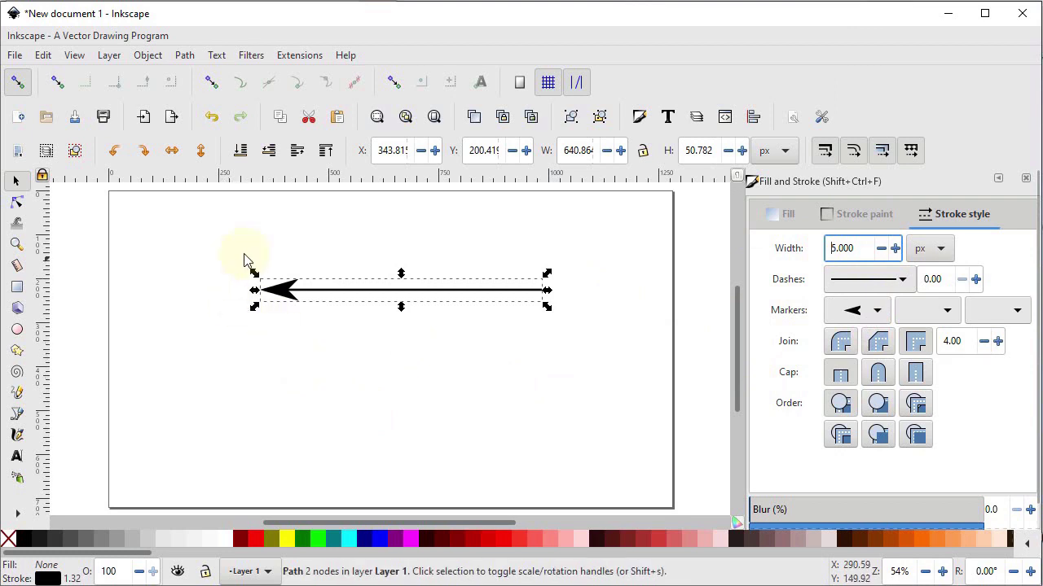
Step: Add a large outward-pointing arrowhead as the line's end marker and change its start marker to the triple chevron
left_click(1022, 315)
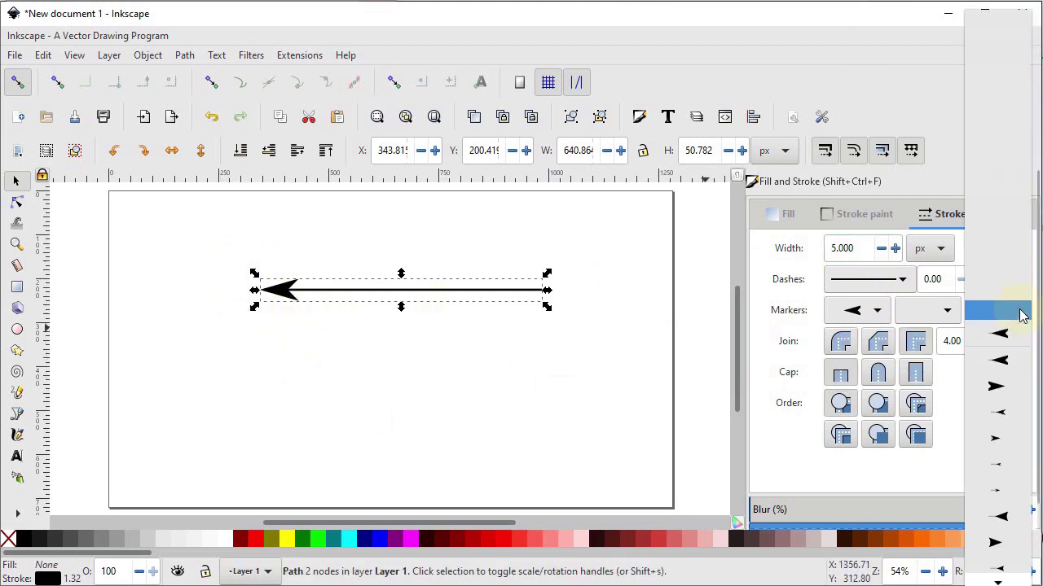
left_click(1010, 386)
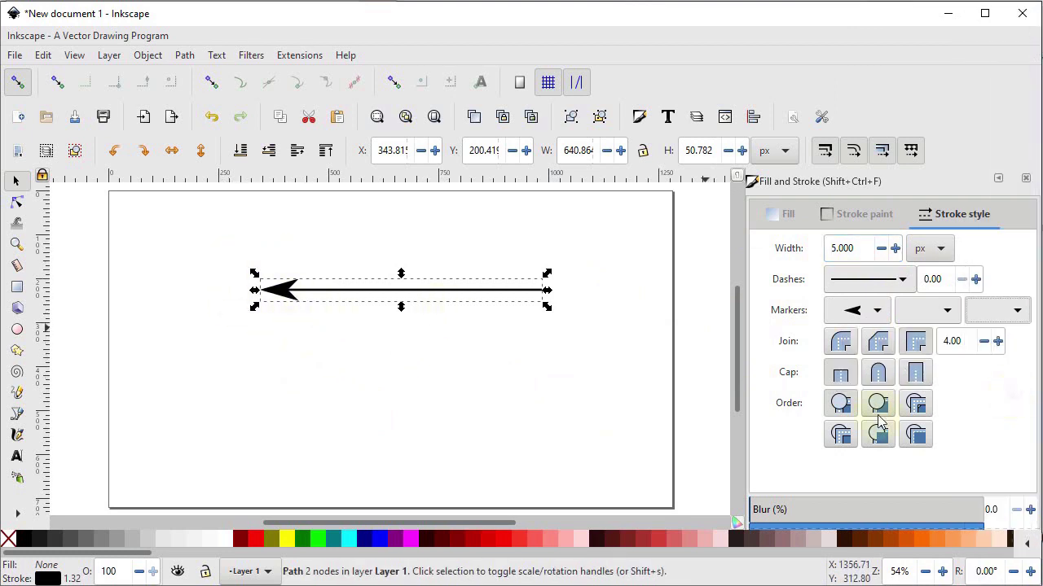
left_click(857, 310)
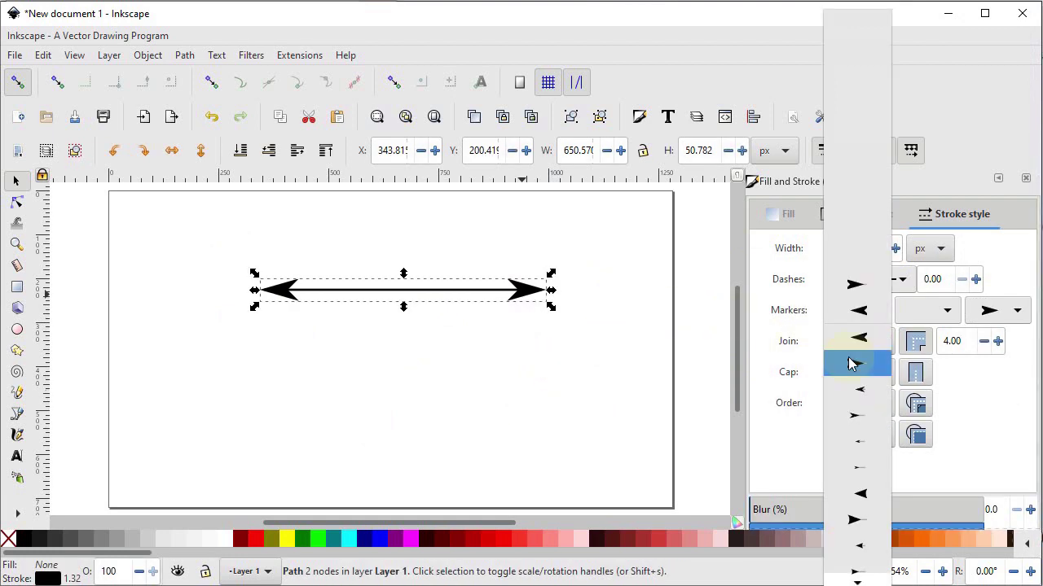
scroll(849, 364, "down", 4)
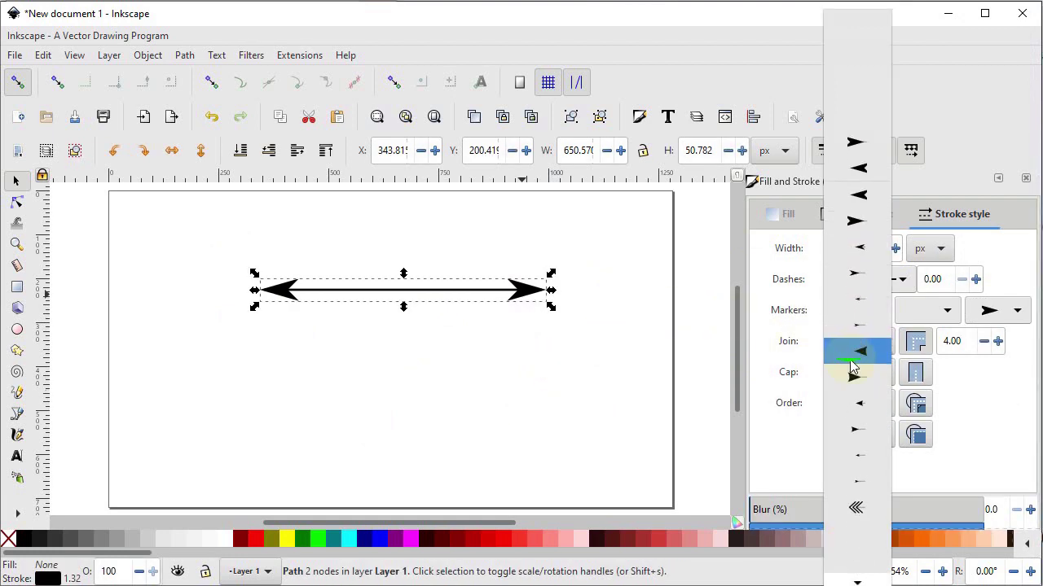
left_click(862, 497)
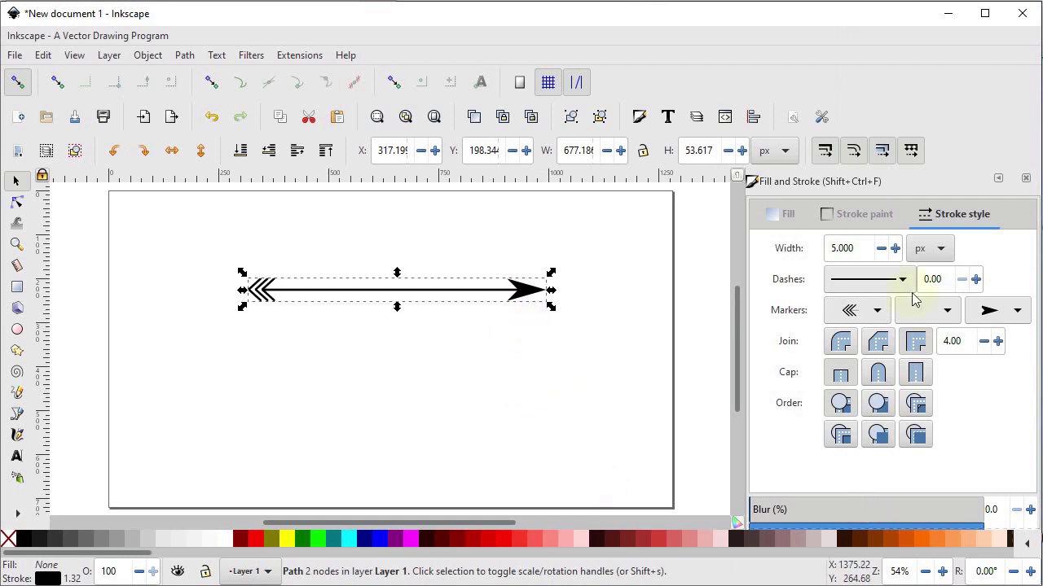
Step: Change the line's end marker to the large hollow diamond and deselect the line
left_click(1014, 310)
scroll(997, 408, "down", 10)
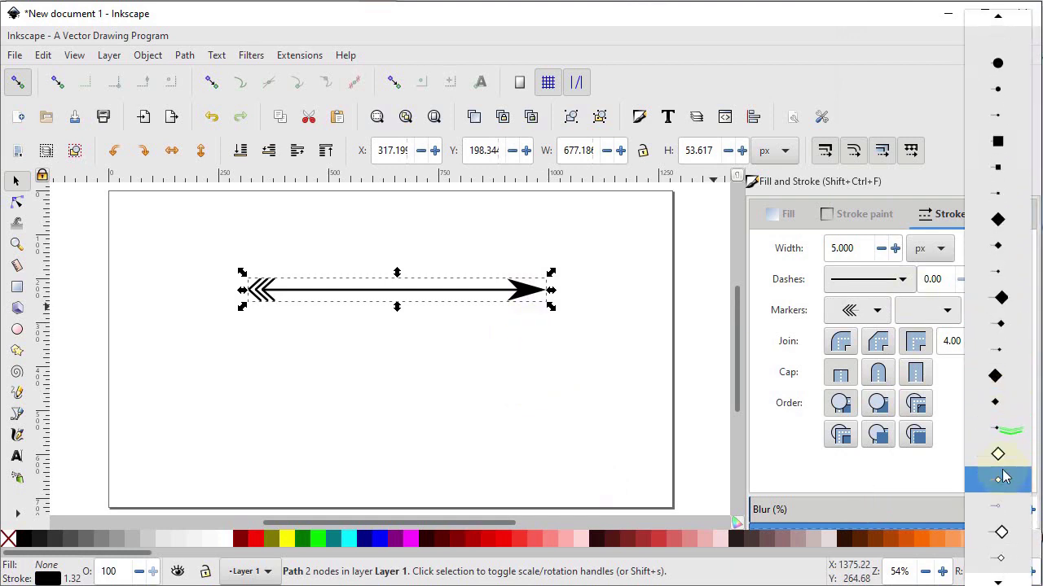
left_click(1010, 454)
left_click(478, 380)
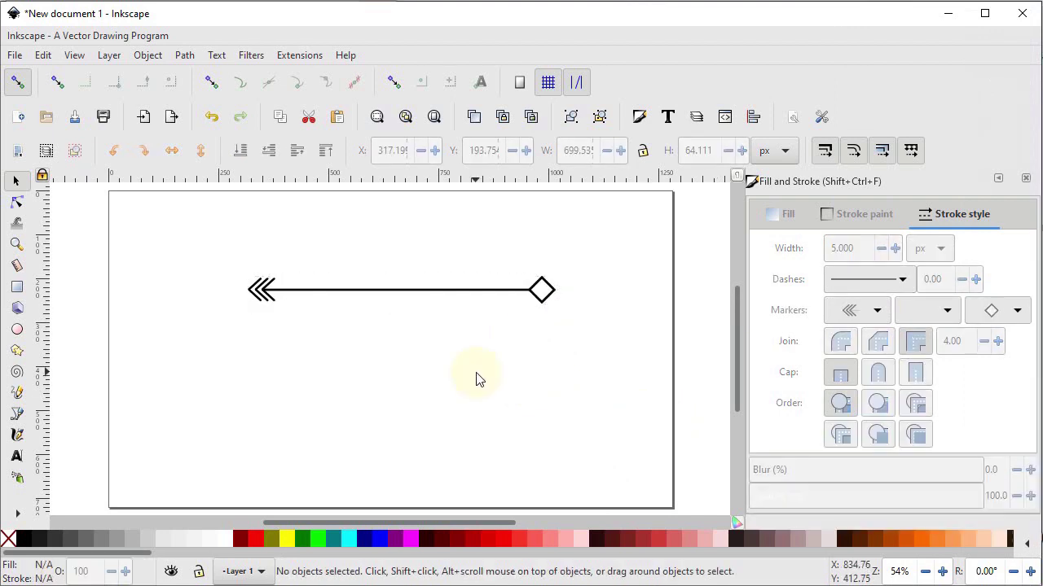
Step: Delete the line with the arrow markers and draw a near-vertical straight line in the page's right half
left_click(368, 291)
key("Delete")
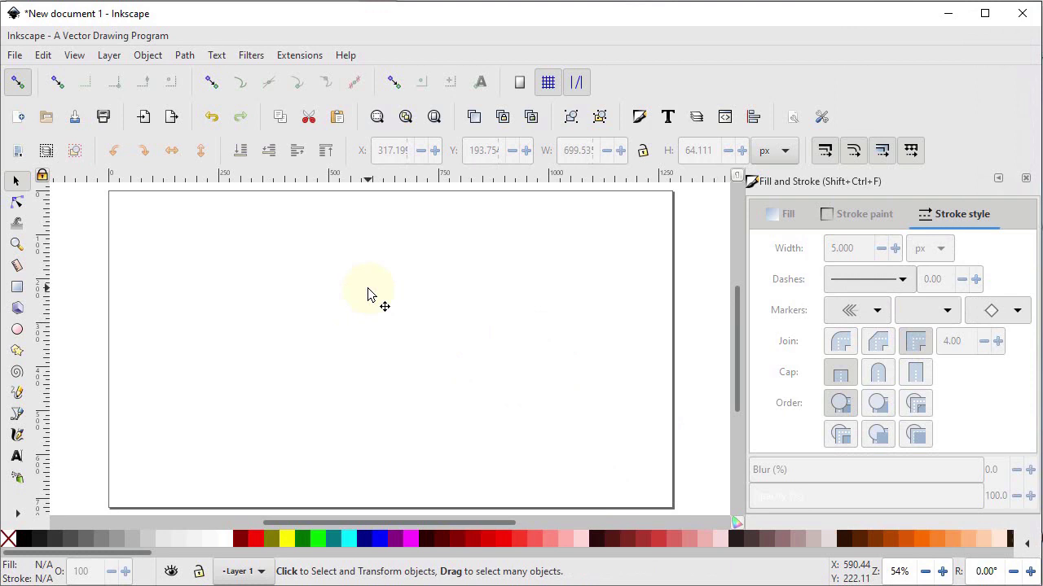
left_click(16, 414)
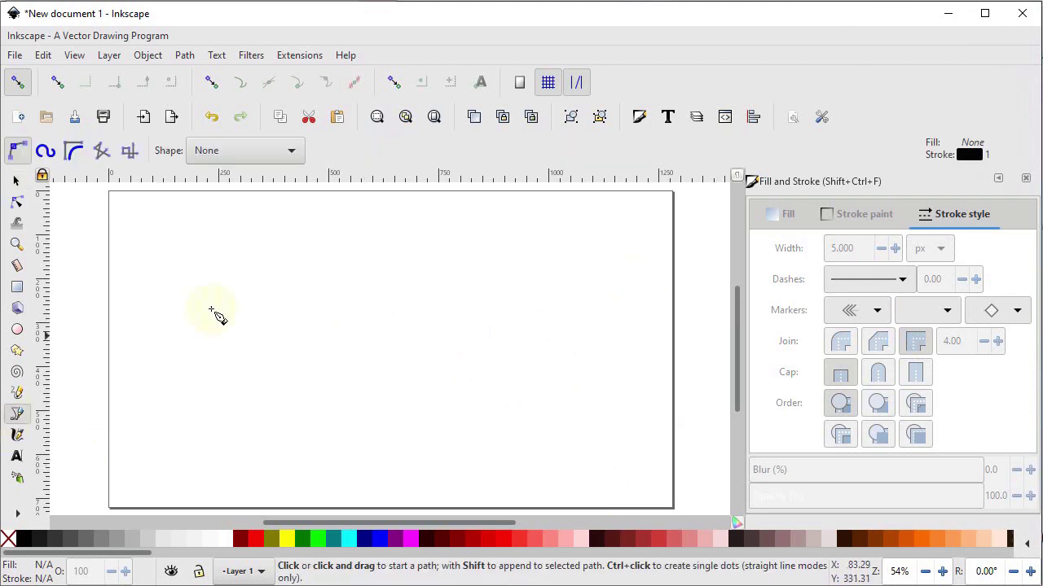
left_click(508, 262)
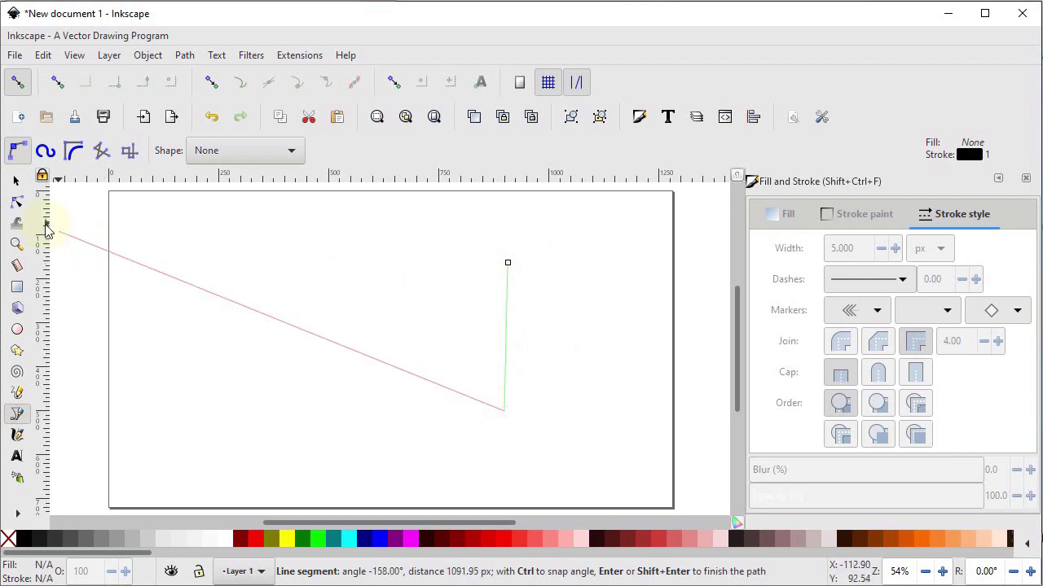
key("Return")
Step: Set the vertical line's stroke width to 60 px with a round join and round caps
left_click_drag(856, 248, 790, 246)
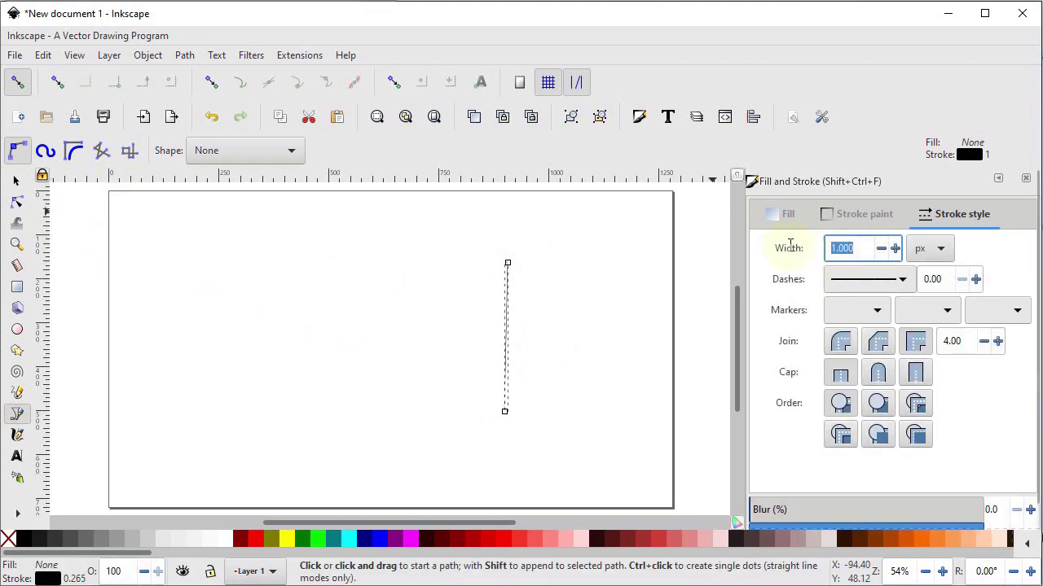
type("60")
key("Return")
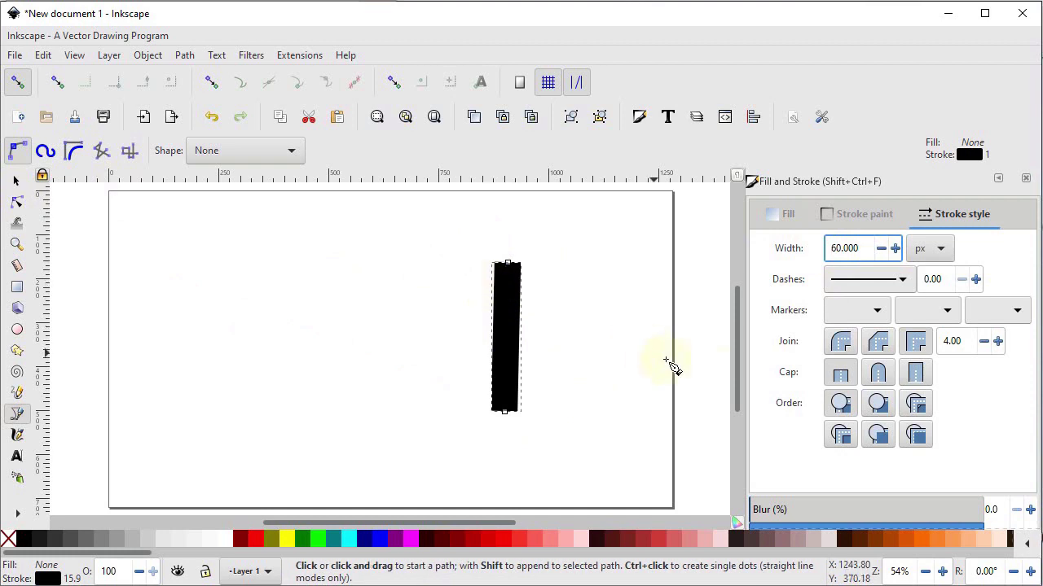
left_click(842, 344)
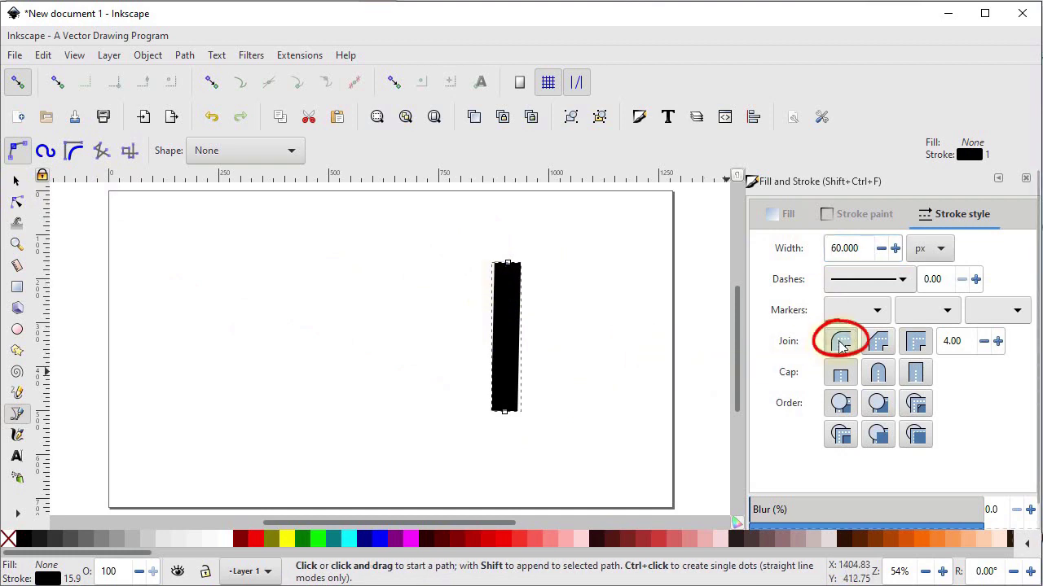
left_click(877, 374)
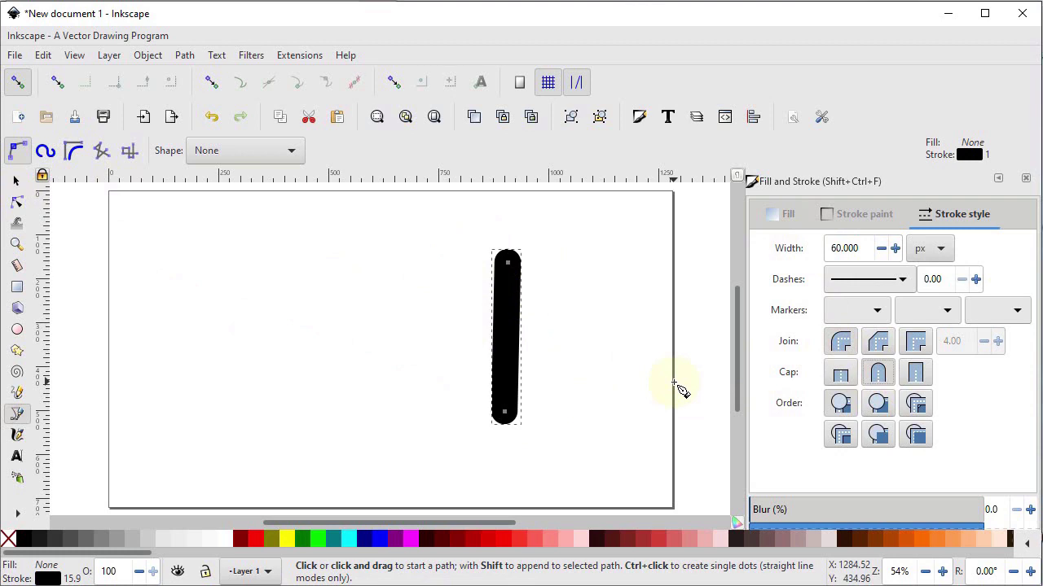
Step: Draw an unfilled red ellipse with radii of about 221 × 229 px beside the line and open it into an arc ending at about 301°
left_click(17, 329)
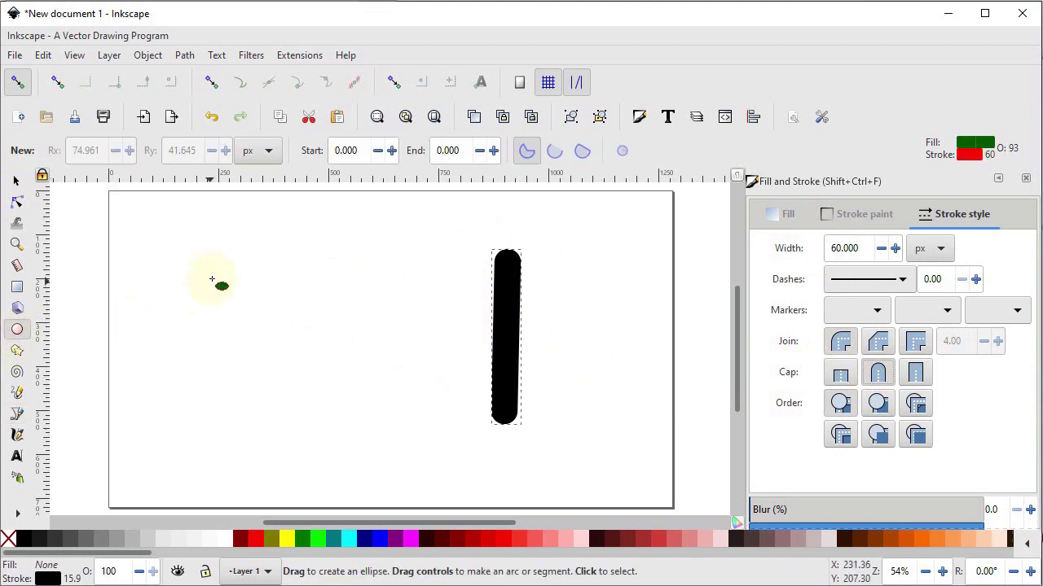
mouse_move(220, 242)
left_mouse_down()
mouse_move(401, 441)
mouse_move(415, 440)
left_mouse_up()
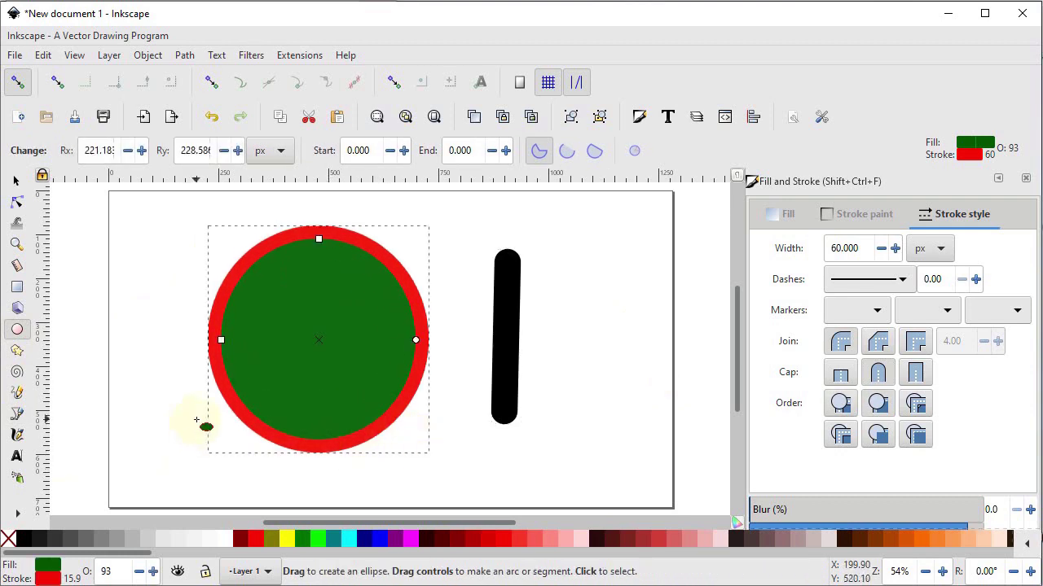
left_click(8, 540)
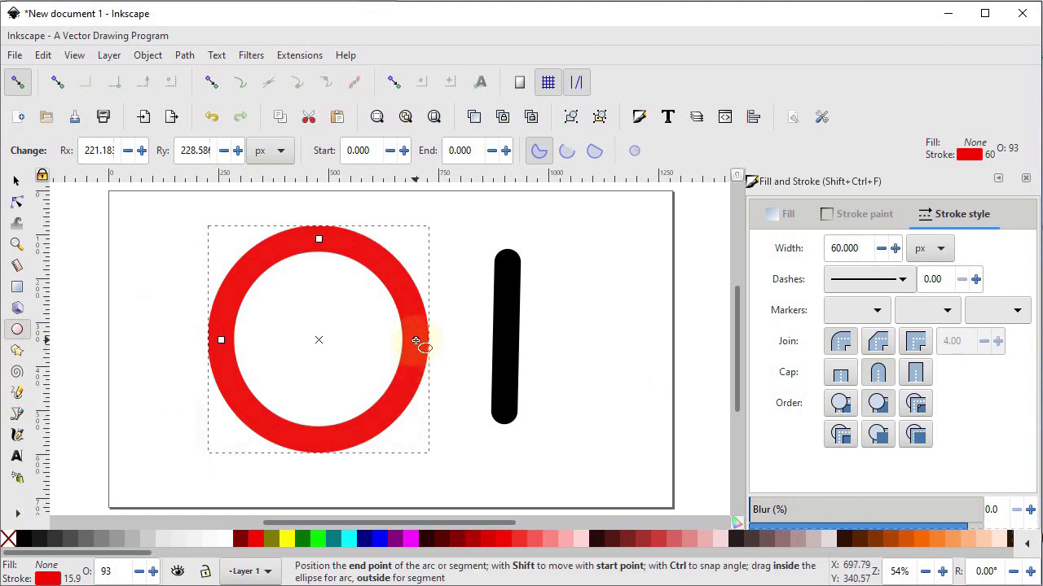
left_click_drag(413, 346, 363, 269)
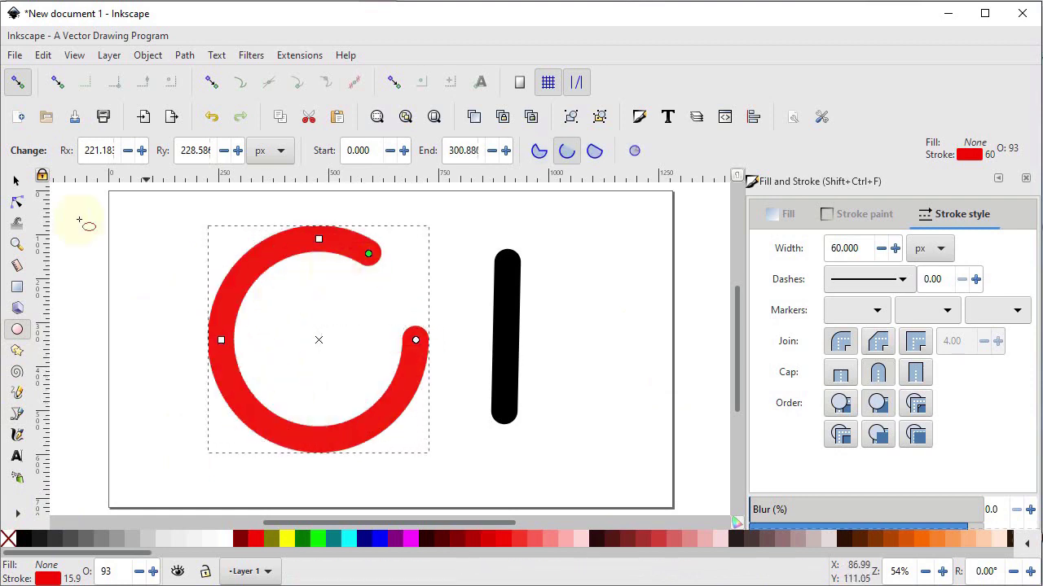
left_click(16, 180)
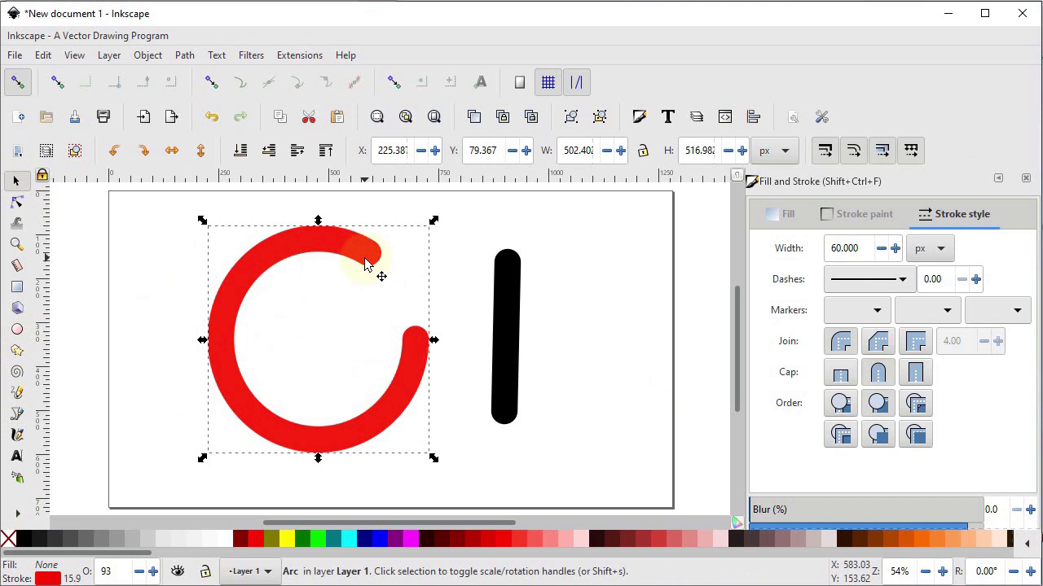
Step: Try a miter join and square caps on the red arc's stroke, and set both back to round
left_click(914, 341)
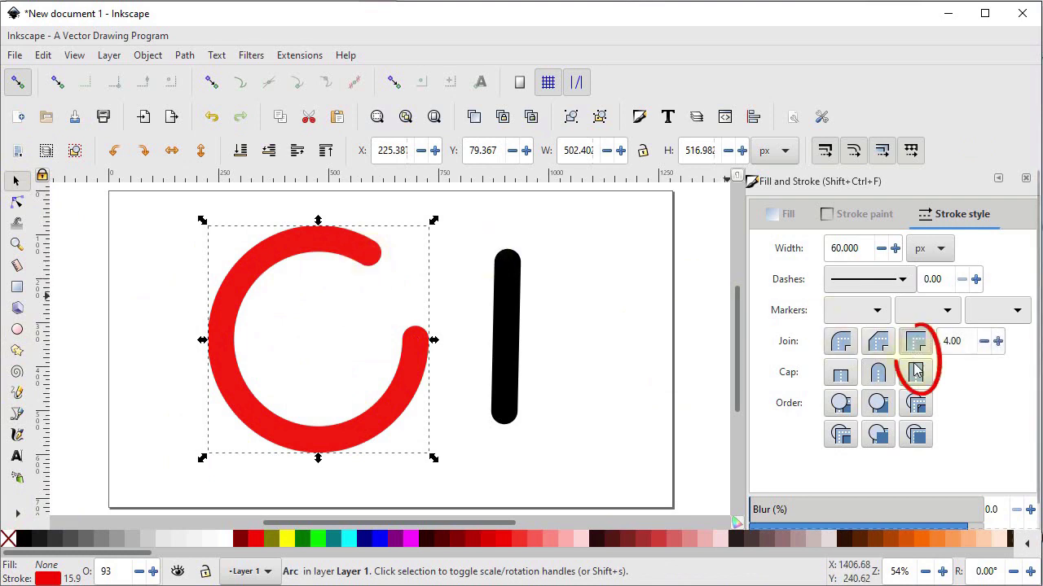
left_click(915, 372)
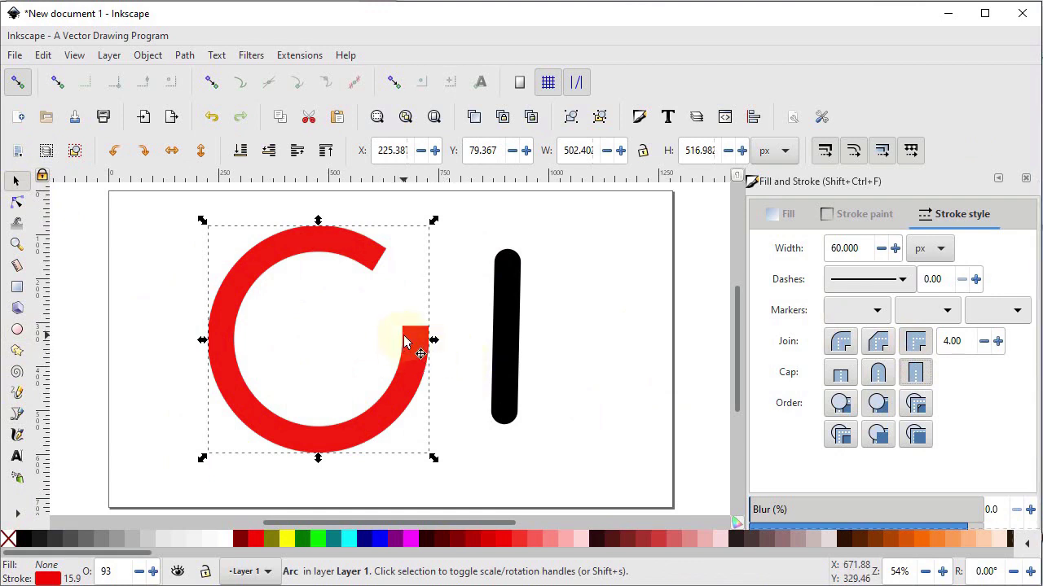
left_click(845, 348)
left_click(878, 372)
Step: Recolor the red arc's stroke to green 008000ff and delete the arc
key("ctrl+a")
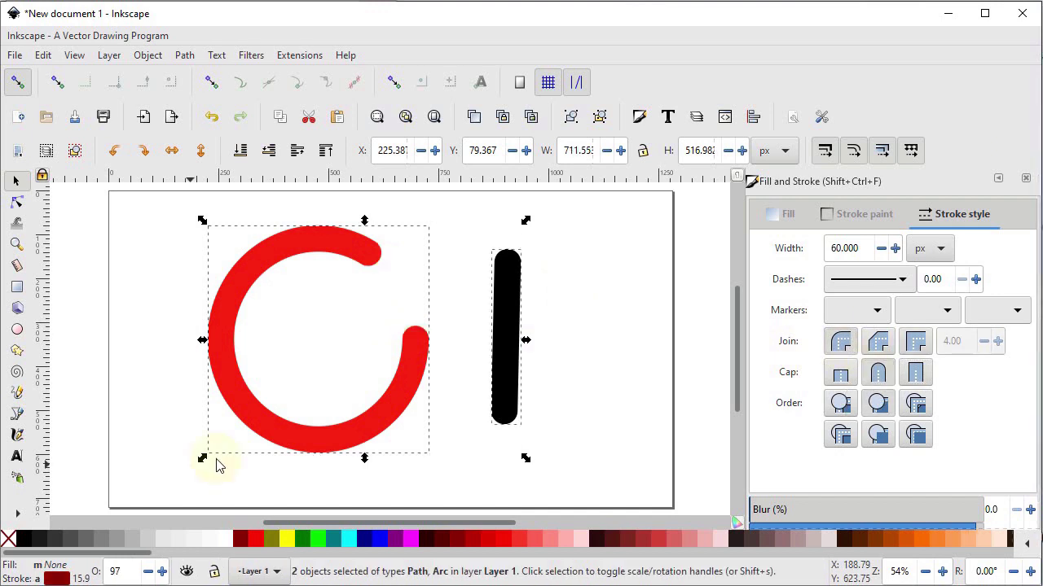
left_click(547, 371)
left_click(415, 368)
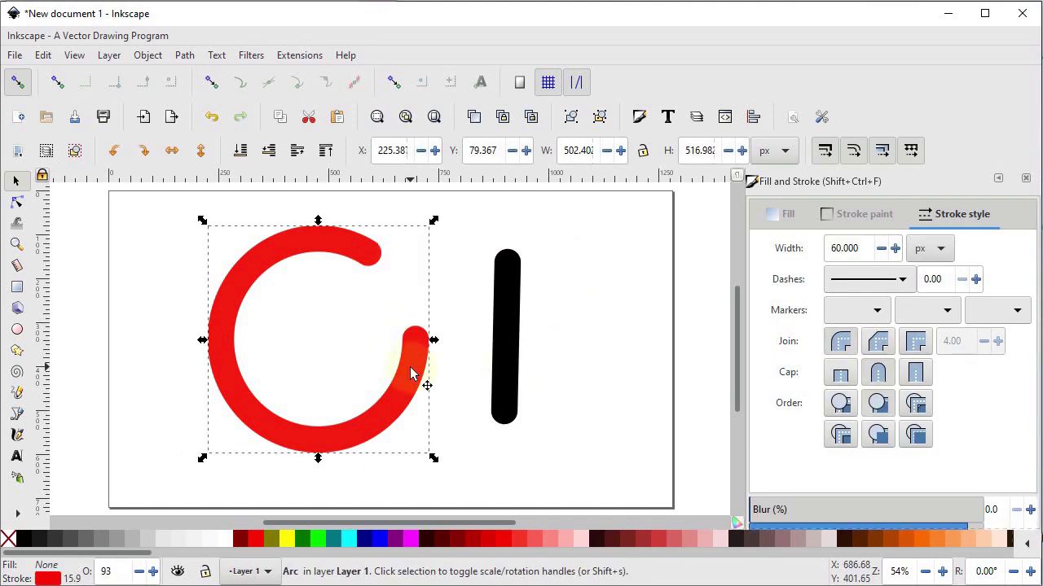
left_click(861, 213)
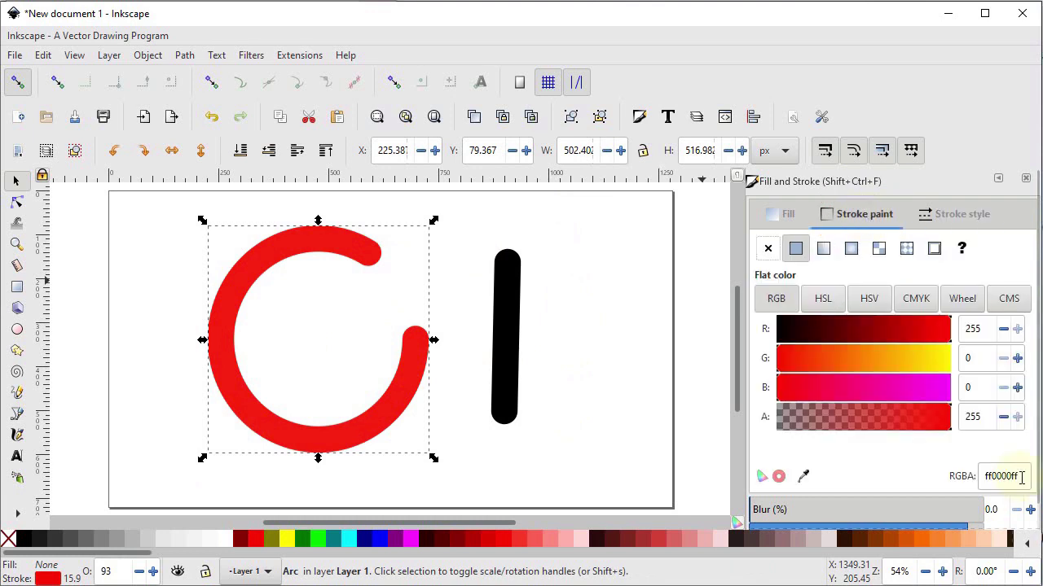
left_click_drag(1022, 477, 978, 479)
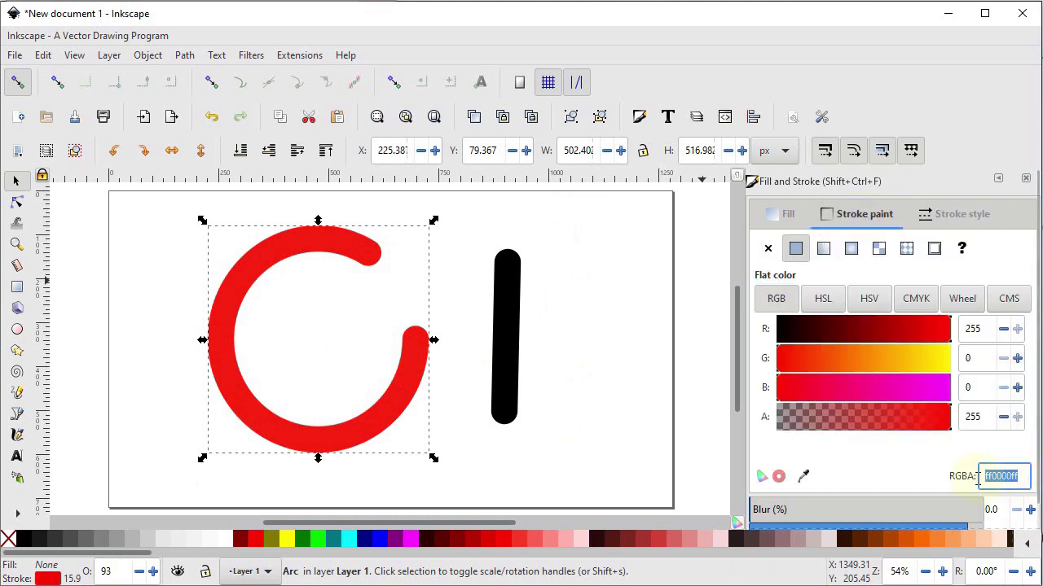
left_click(375, 431, "shift")
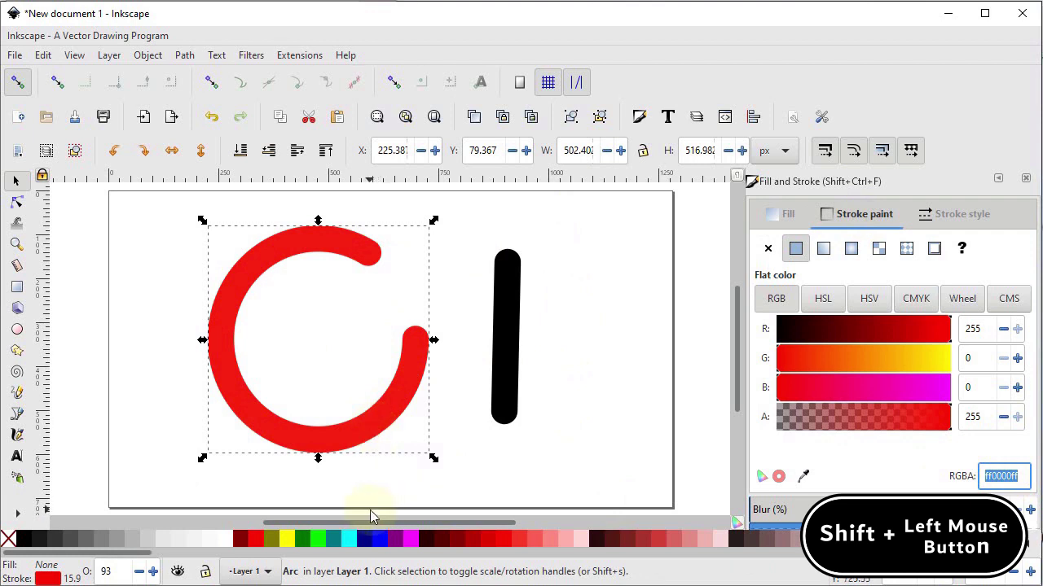
left_click(303, 539, "shift")
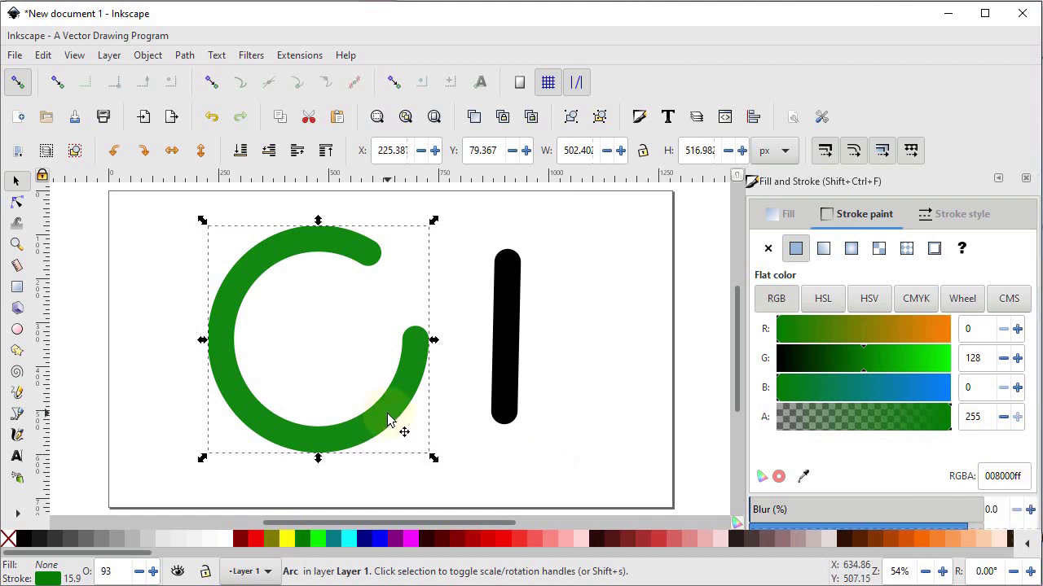
key("Delete")
Step: Duplicate the thick vertical line to its left at about X 634 px and convert the copy's stroke to a path
left_click(508, 295)
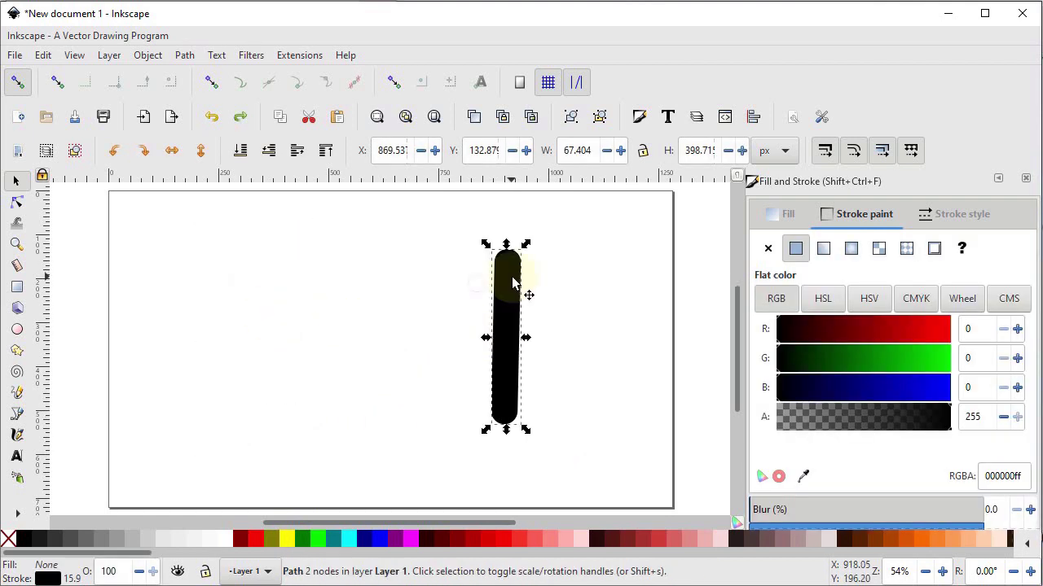
right_click(518, 295)
left_click(540, 245)
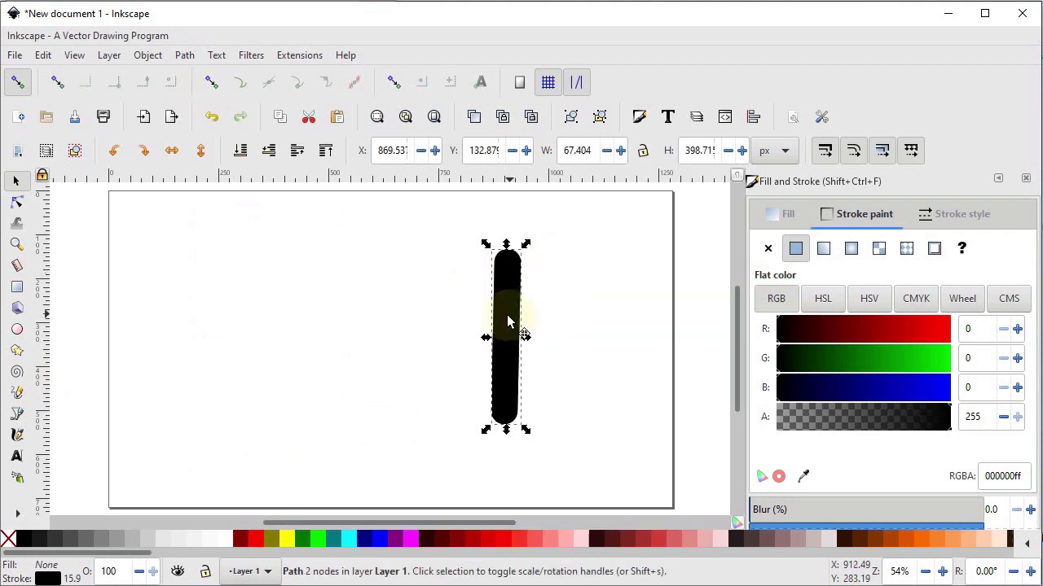
left_click_drag(510, 324, 407, 319)
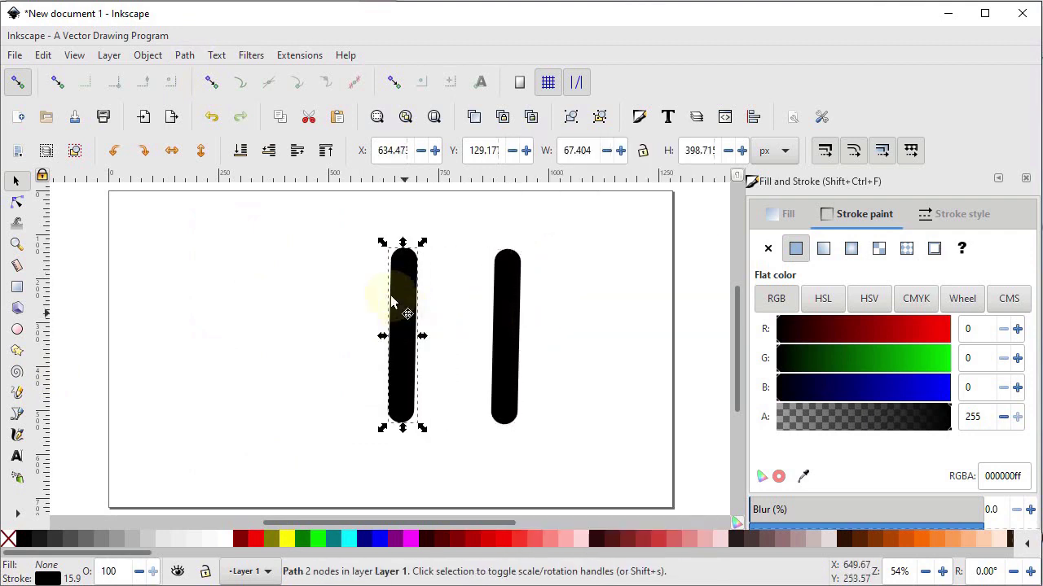
left_click(184, 55)
left_click(200, 93)
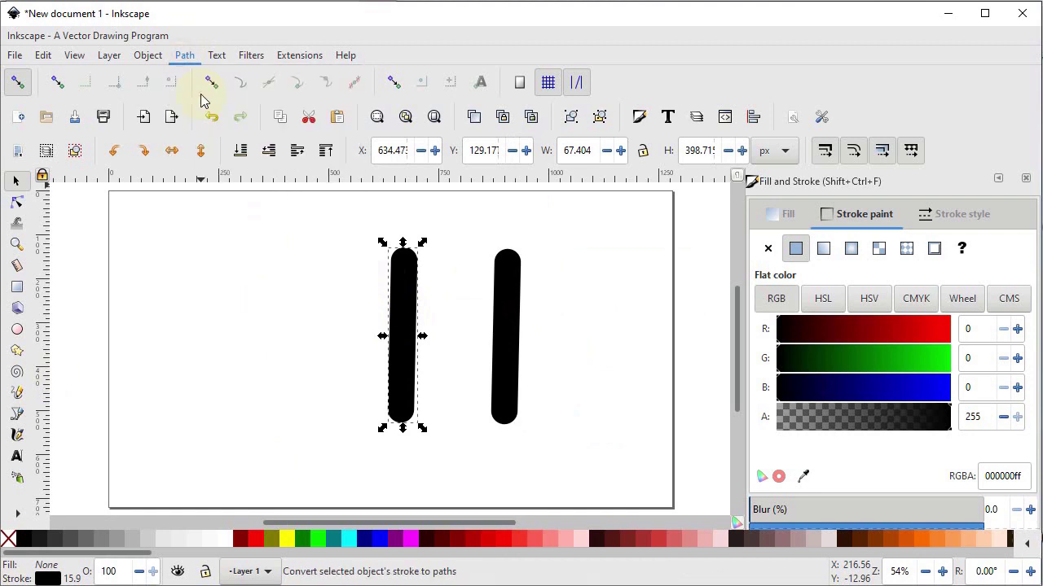
Step: Compare the nodes and the fill and stroke settings of the converted shape with those of the original line
left_click_drag(565, 212, 350, 456)
left_click(17, 203)
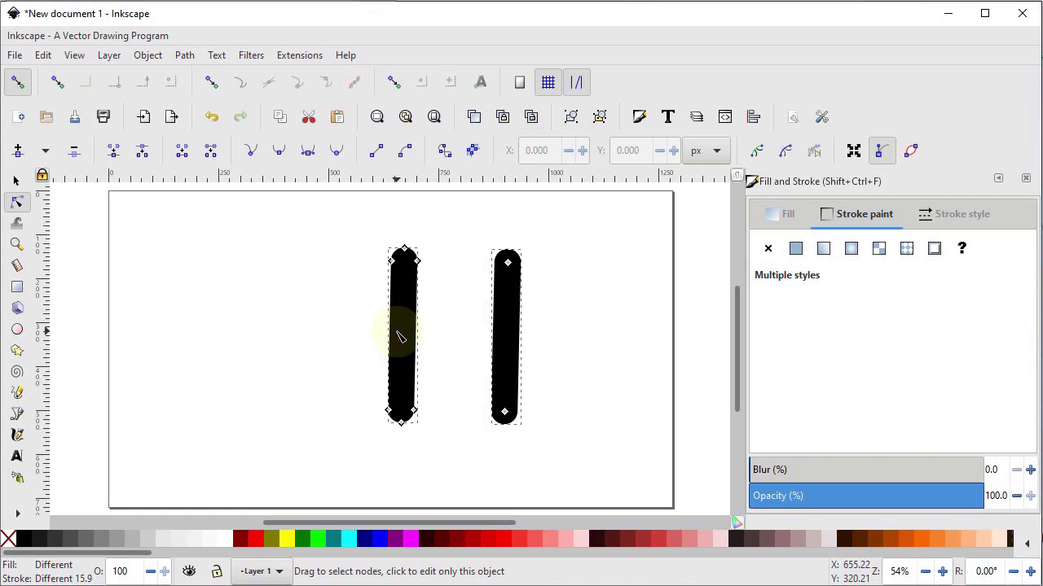
left_click(16, 180)
left_click(407, 314)
left_click(407, 293)
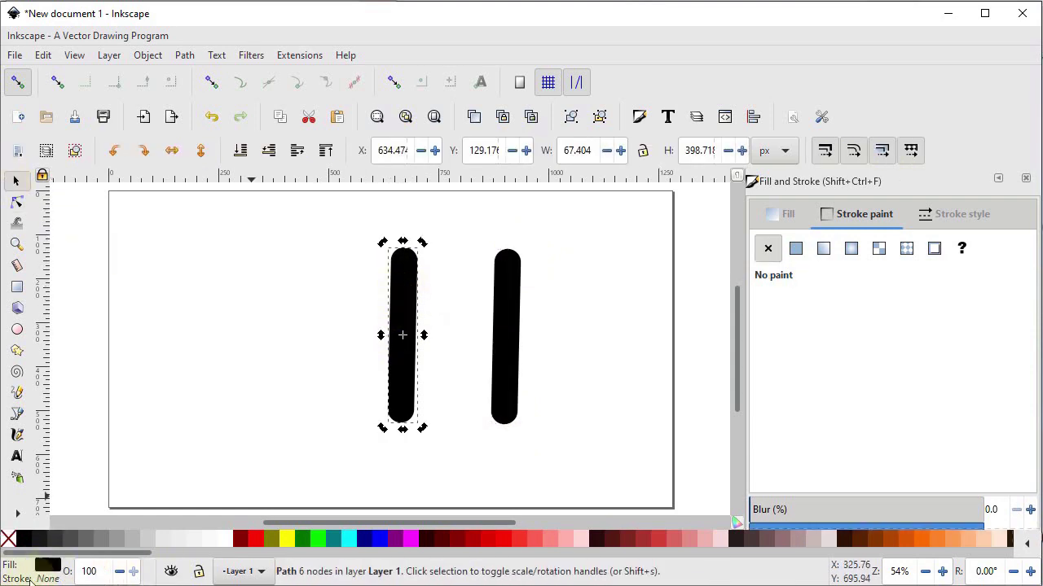
left_click(496, 412)
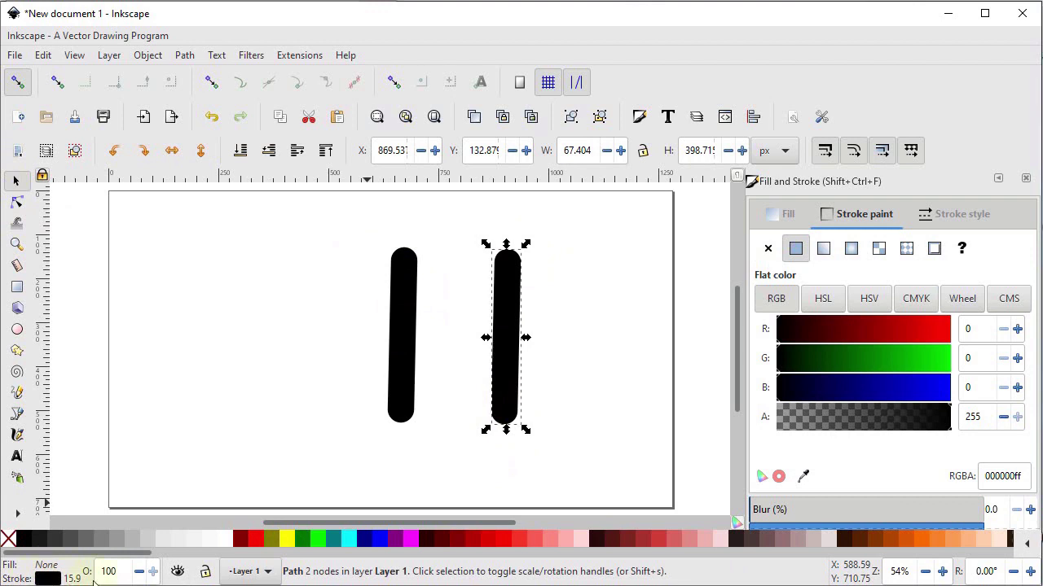
Step: Move the original line's lower node to about X 1070, Y 392 px so the line slants down to the right
left_click(16, 201)
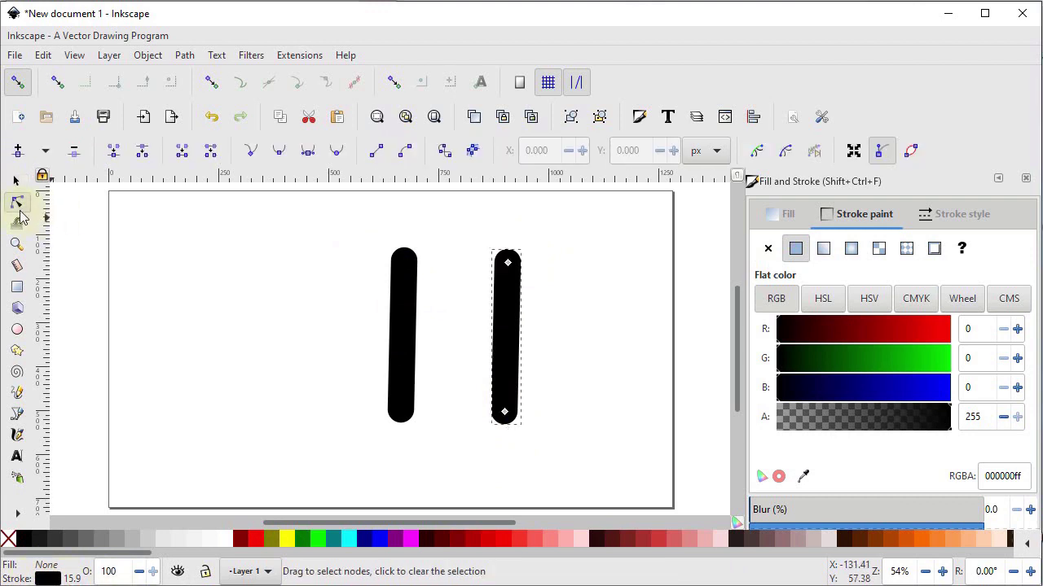
left_click(503, 415)
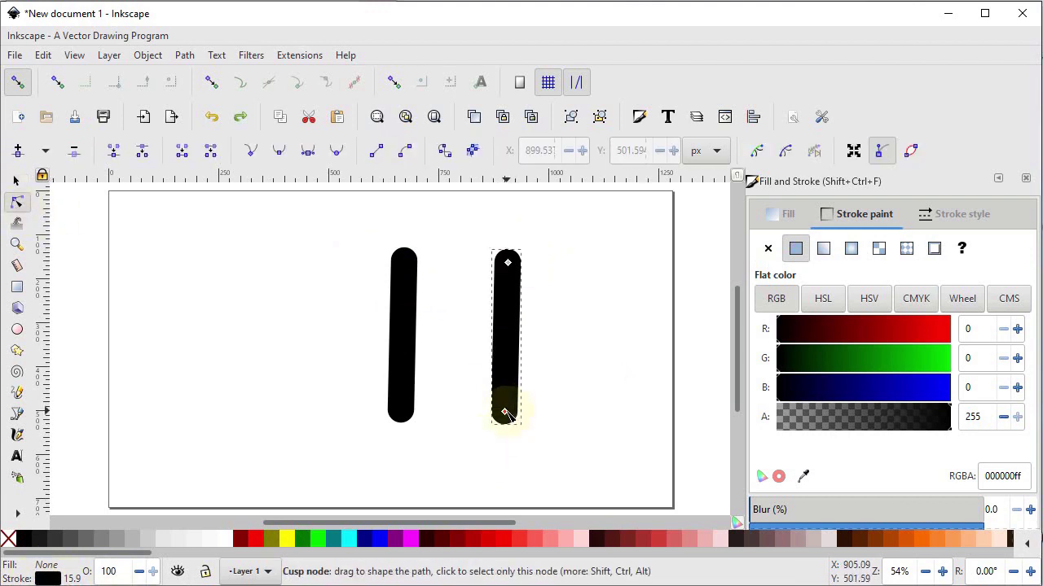
left_click_drag(504, 414, 545, 436)
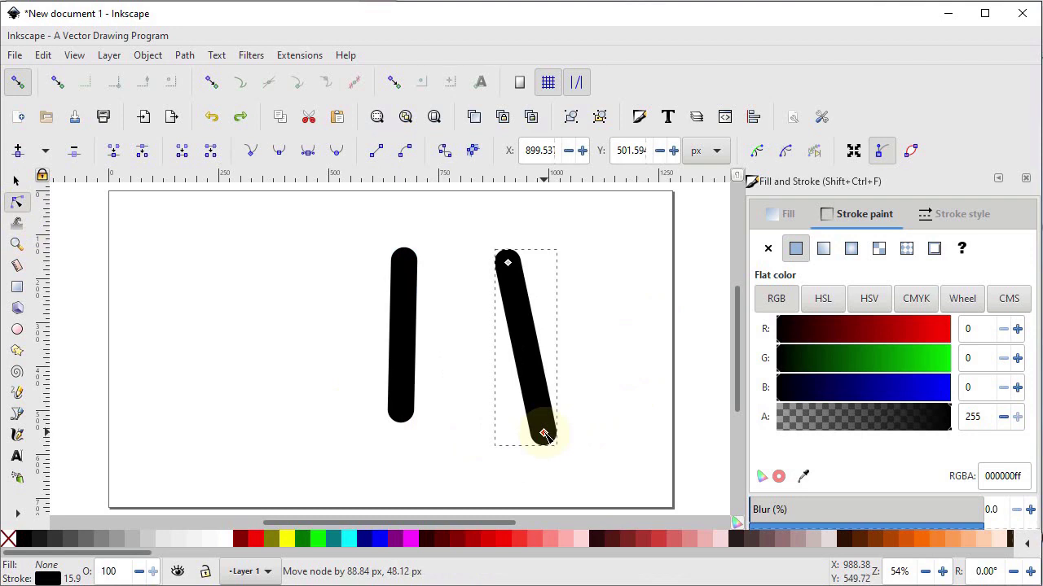
left_click_drag(545, 436, 579, 364)
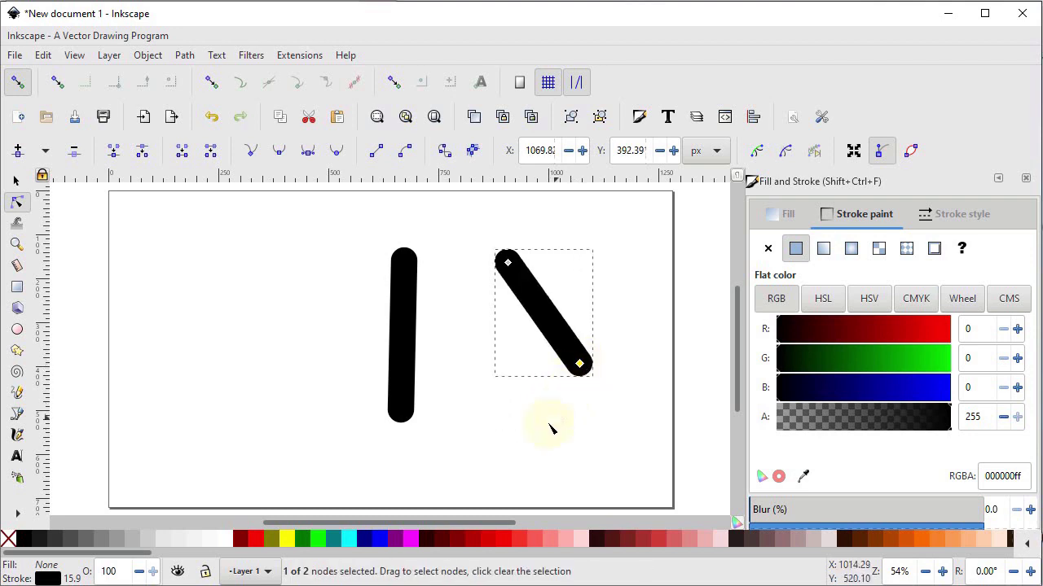
Step: Pull the converted shape's lower-left node up and outward to the left, to about X 398 px
left_click(415, 336)
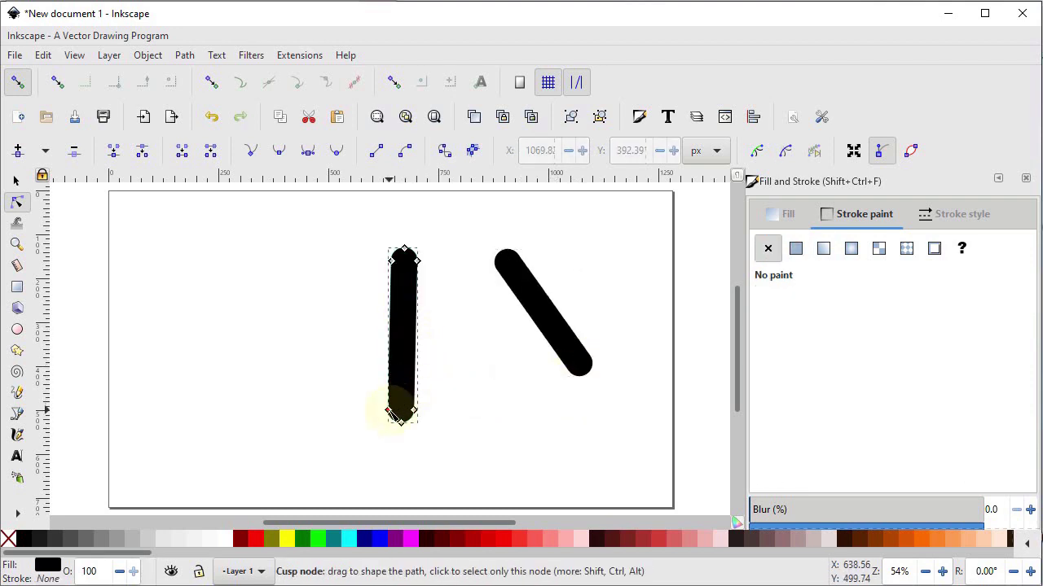
mouse_move(400, 413)
left_mouse_down()
mouse_move(332, 415)
mouse_move(195, 366)
mouse_move(220, 277)
mouse_move(391, 330)
mouse_move(306, 380)
mouse_move(284, 309)
left_mouse_up()
left_click(17, 180)
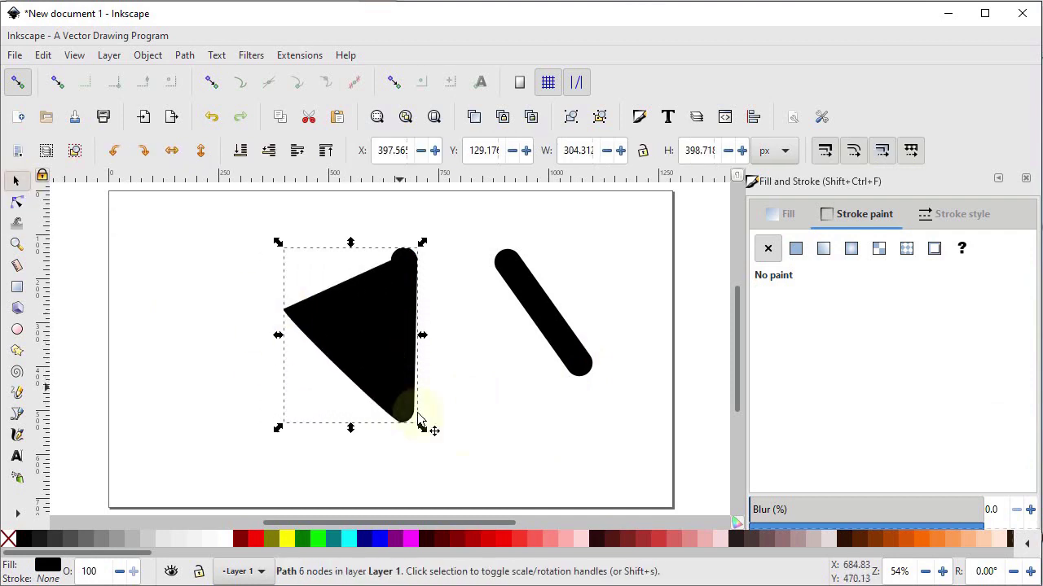
Step: Compare the stroke paint of the slanted line with that of the converted shape
left_click(551, 337)
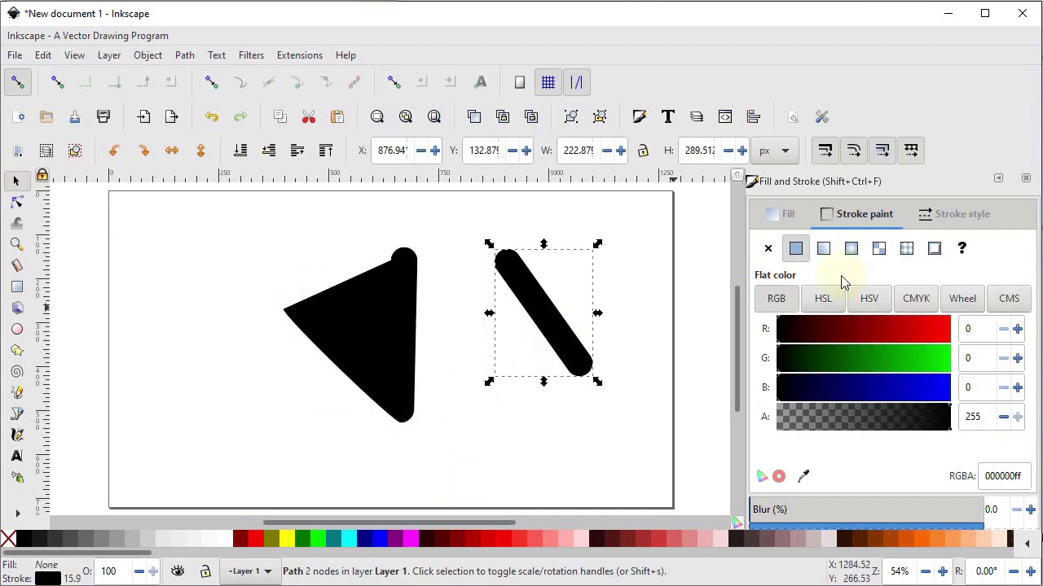
left_click(850, 218)
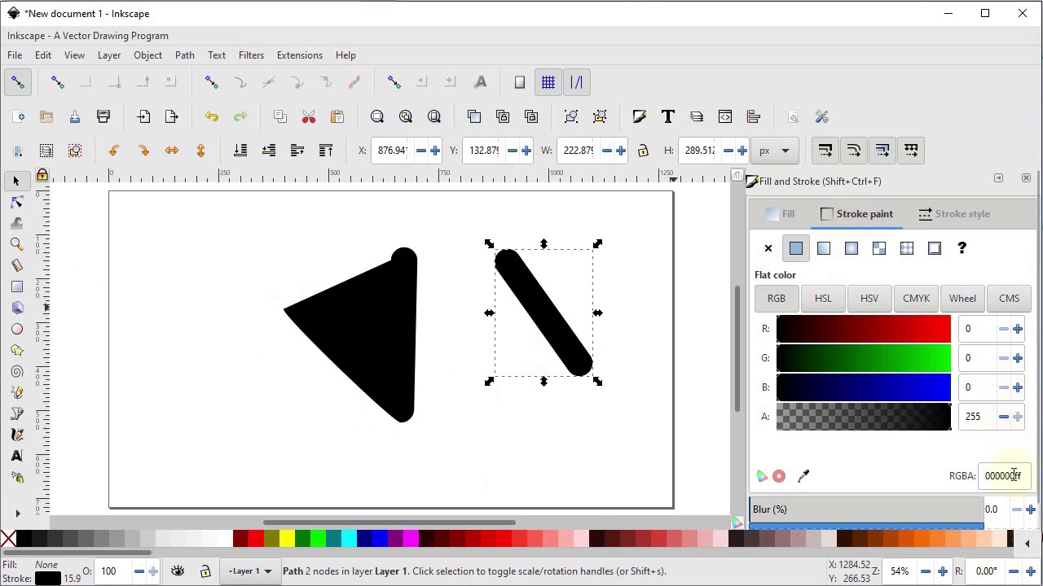
left_click(388, 360)
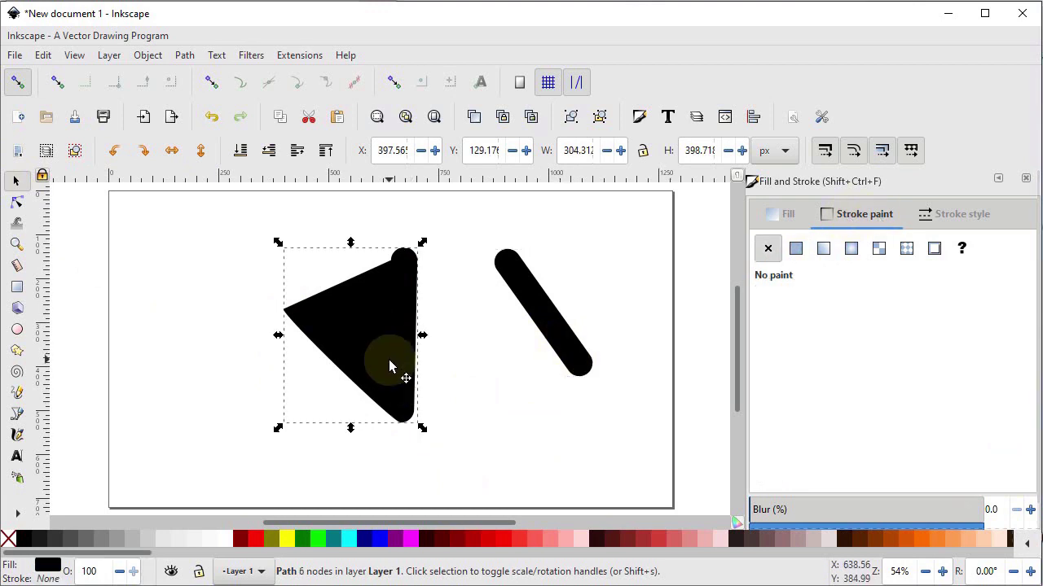
Step: Fill the converted shape with flat yellow and change that fill to a linear gradient
left_click(785, 216)
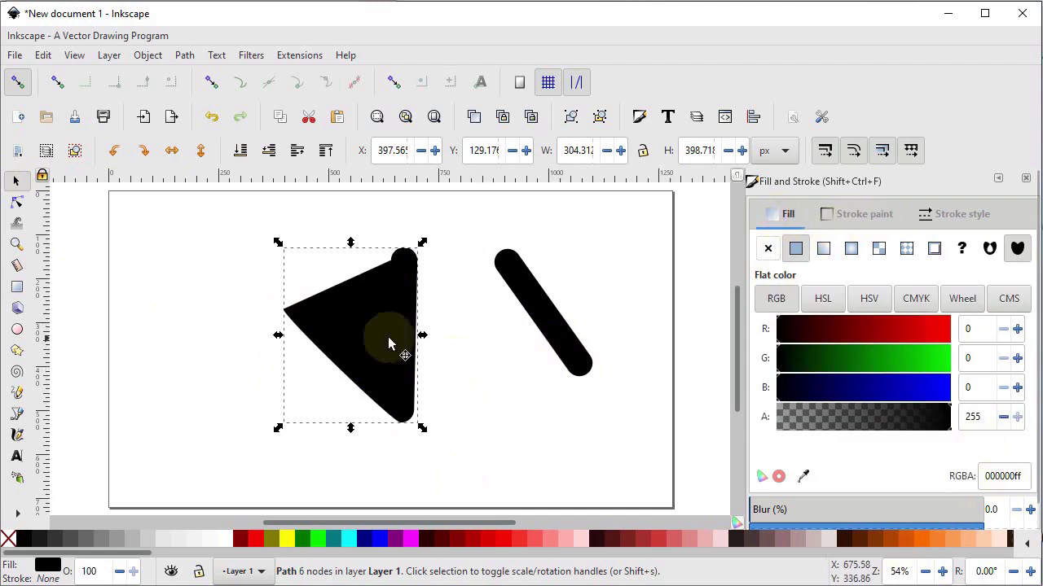
left_click(287, 540)
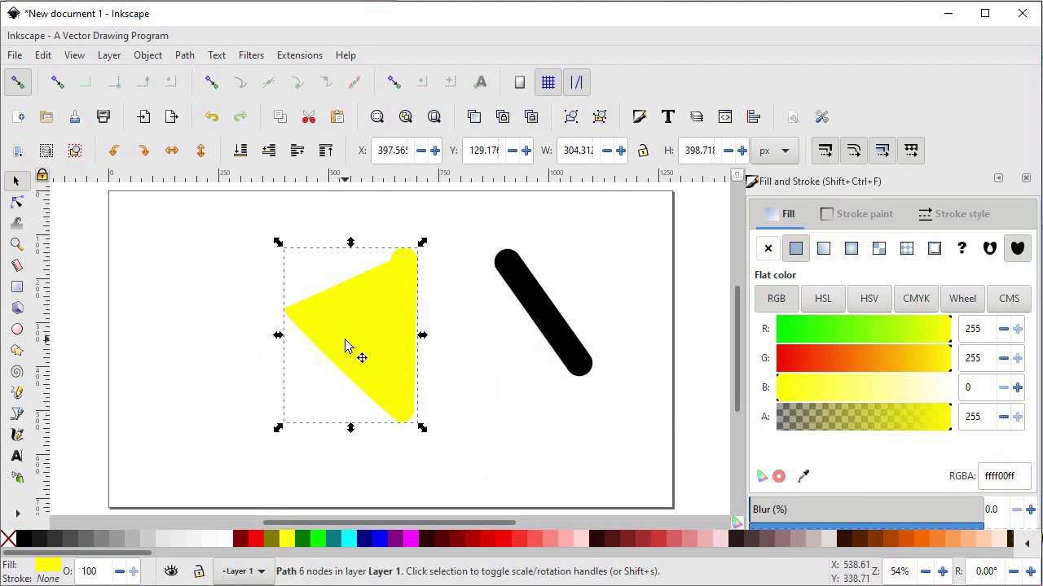
left_click(823, 248)
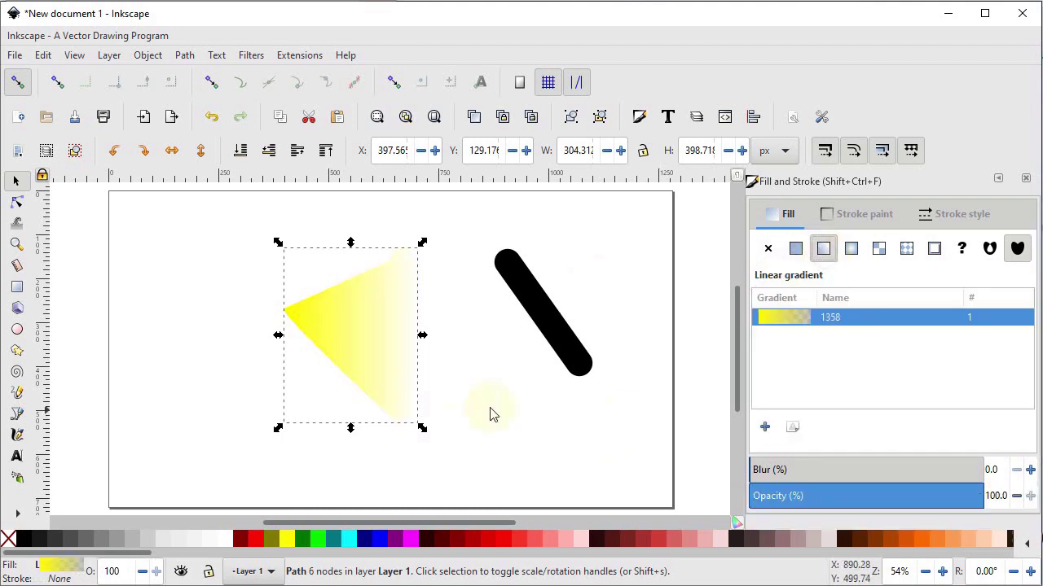
Step: Set the fill gradient's end stop to red ff2a2a with the Gradient tool, keeping the start stop yellow
left_click(19, 514)
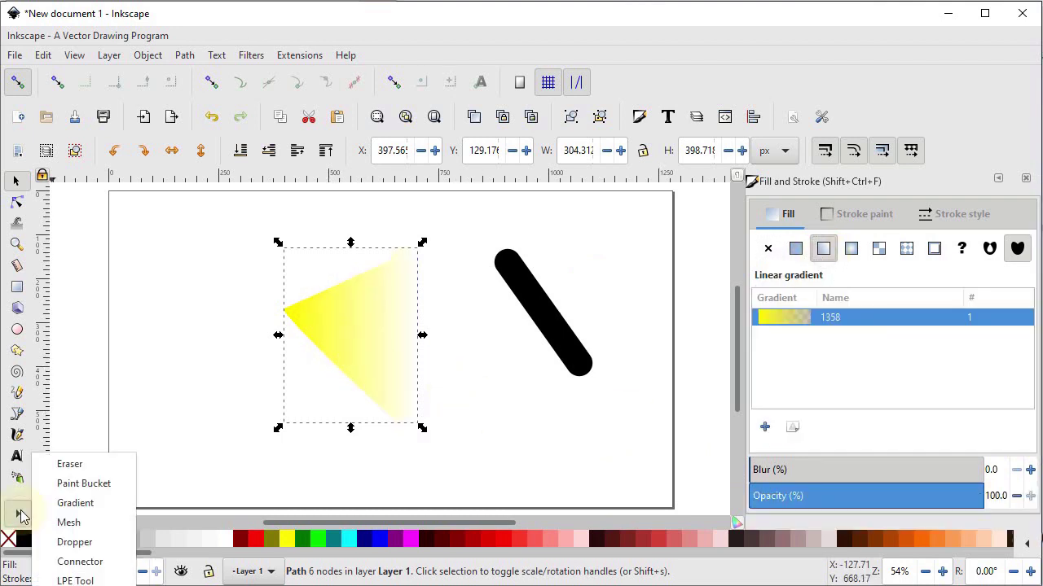
left_click(73, 504)
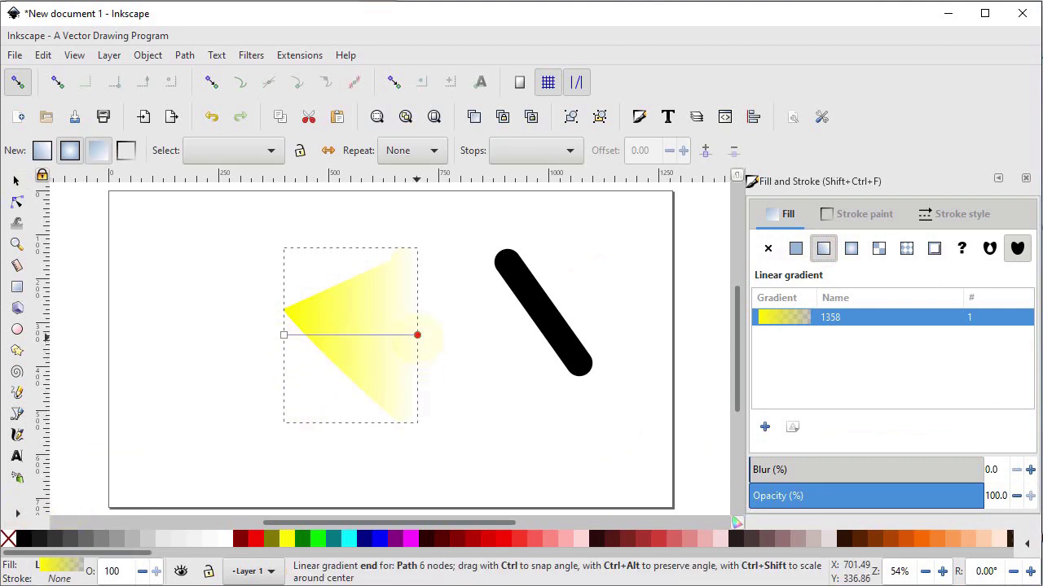
left_click(417, 334)
left_click(493, 539)
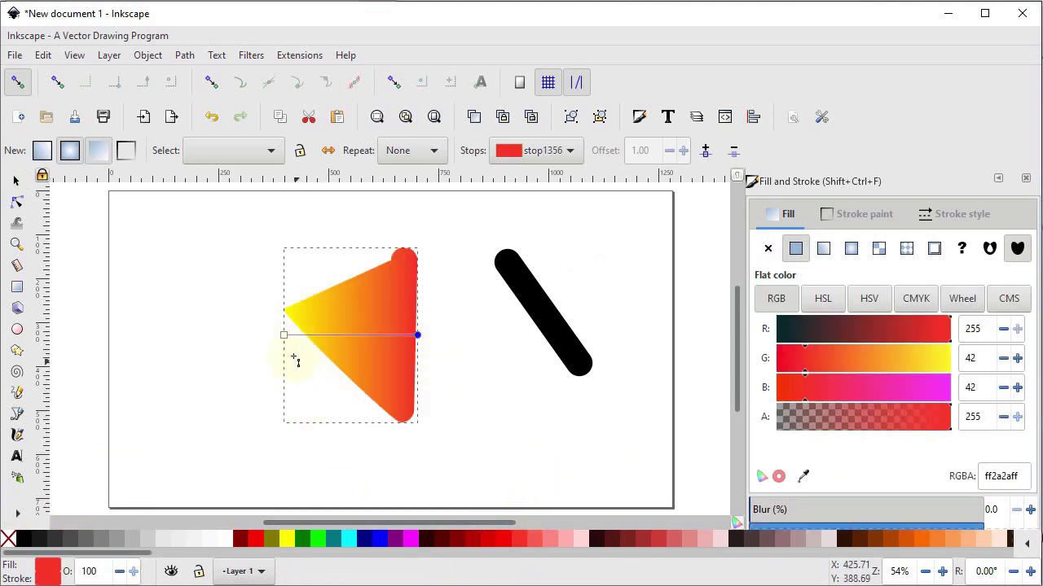
left_click(284, 335)
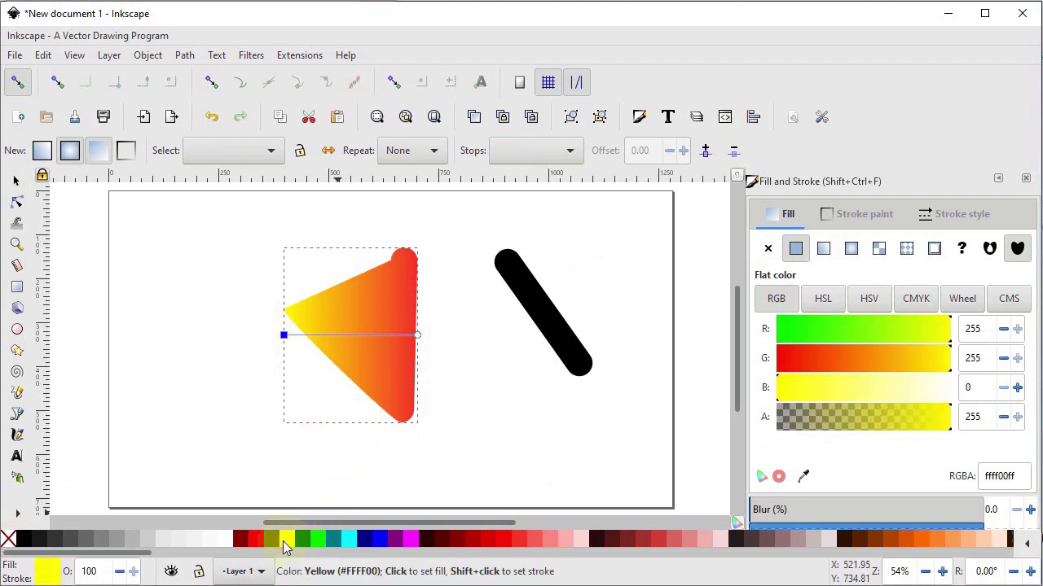
Step: Change the slanted line's stroke paint to a linear gradient
left_click(16, 180)
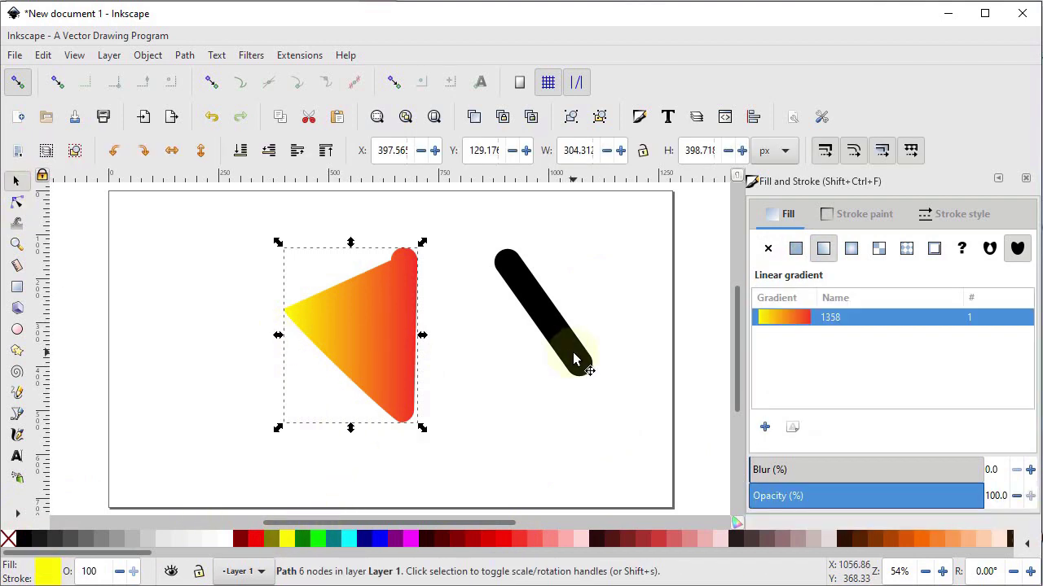
left_click(573, 352)
left_click(862, 219)
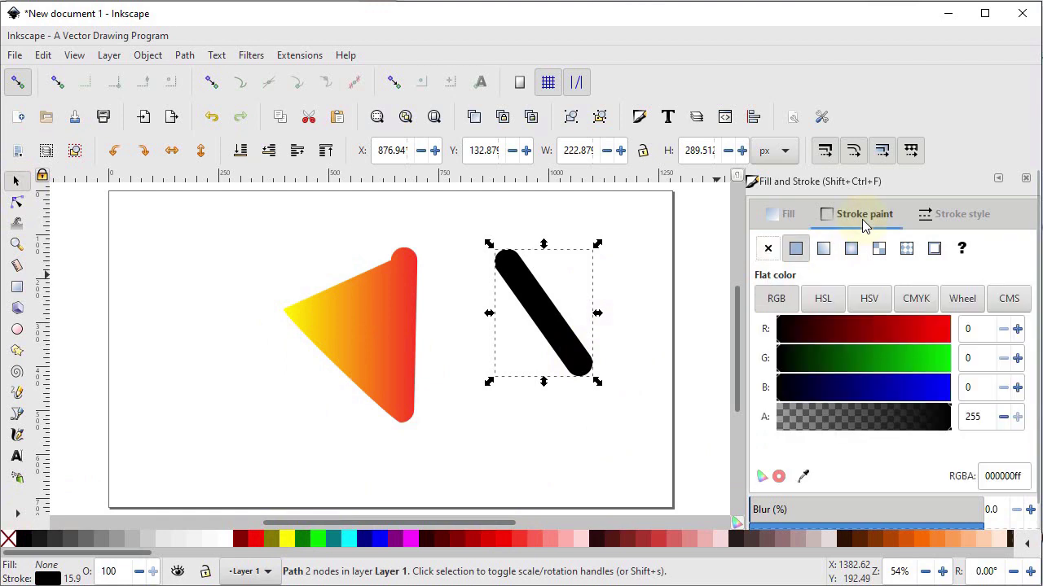
left_click(822, 248)
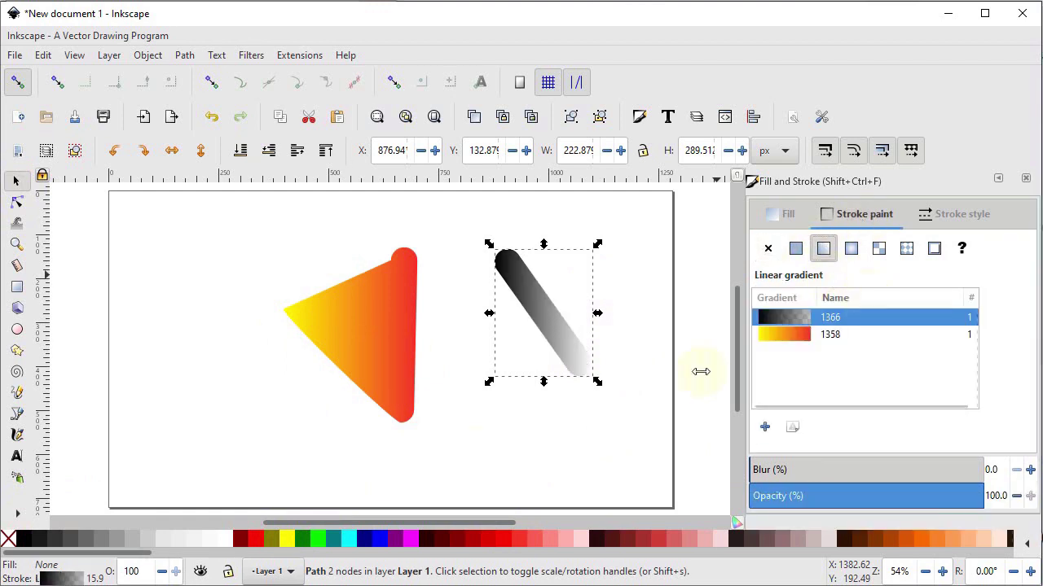
Step: Set the stroke gradient's start stop to blue and its end stop to fuchsia with the Gradient tool
left_click(18, 513)
left_click(58, 504)
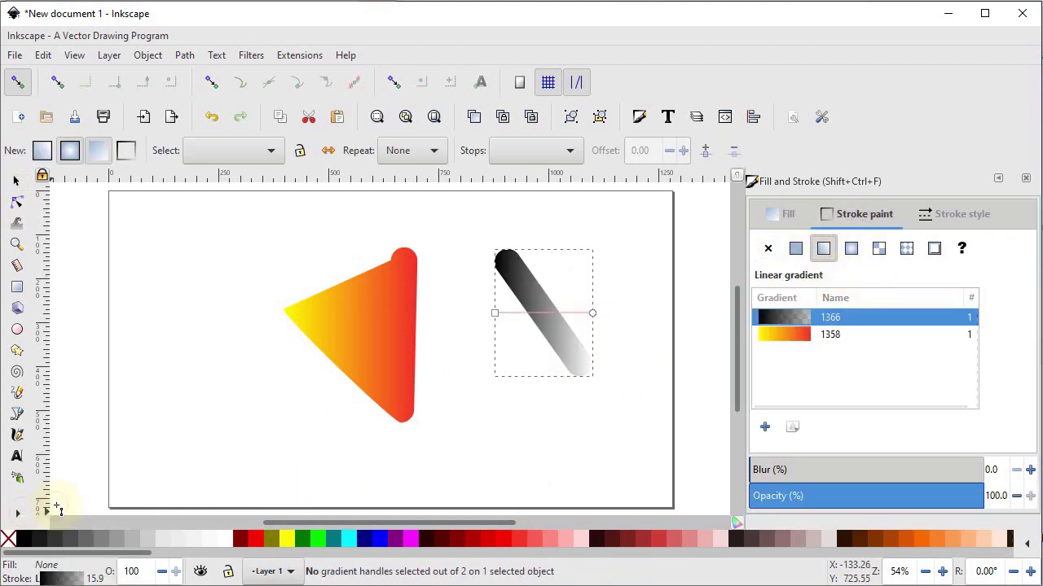
left_click(496, 316)
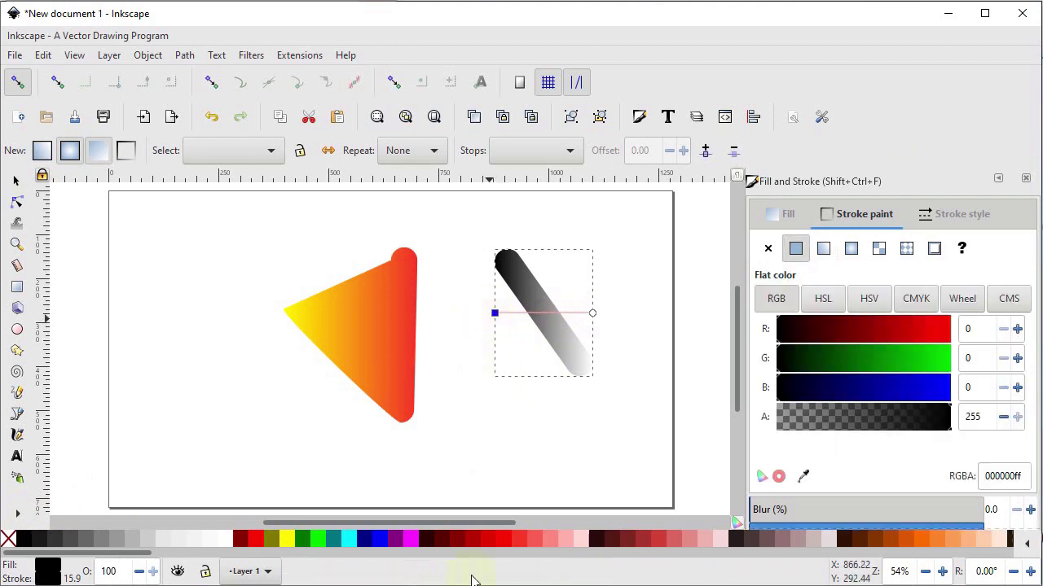
left_click(380, 539)
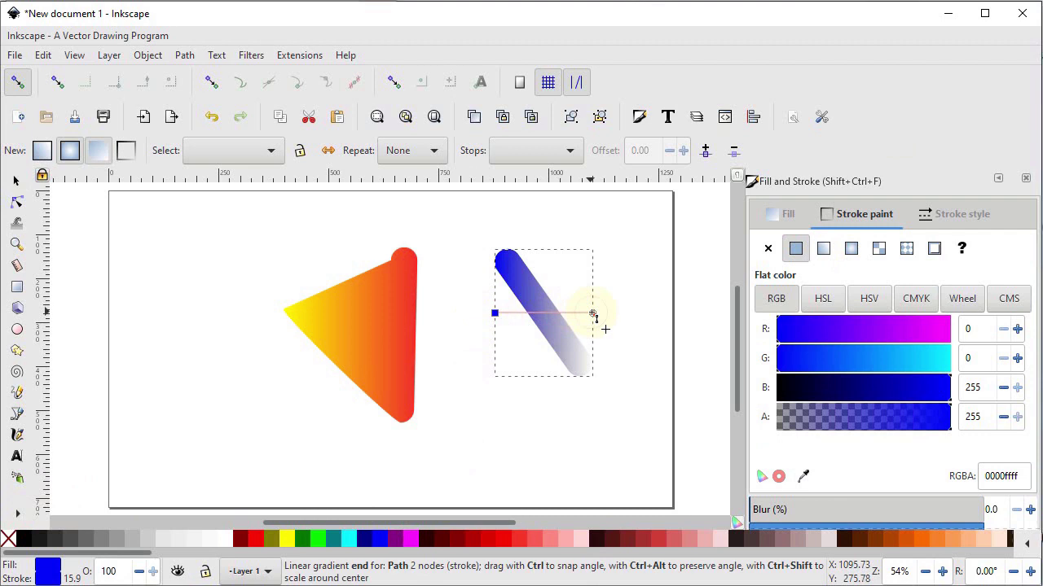
left_click(592, 313)
left_click(410, 539)
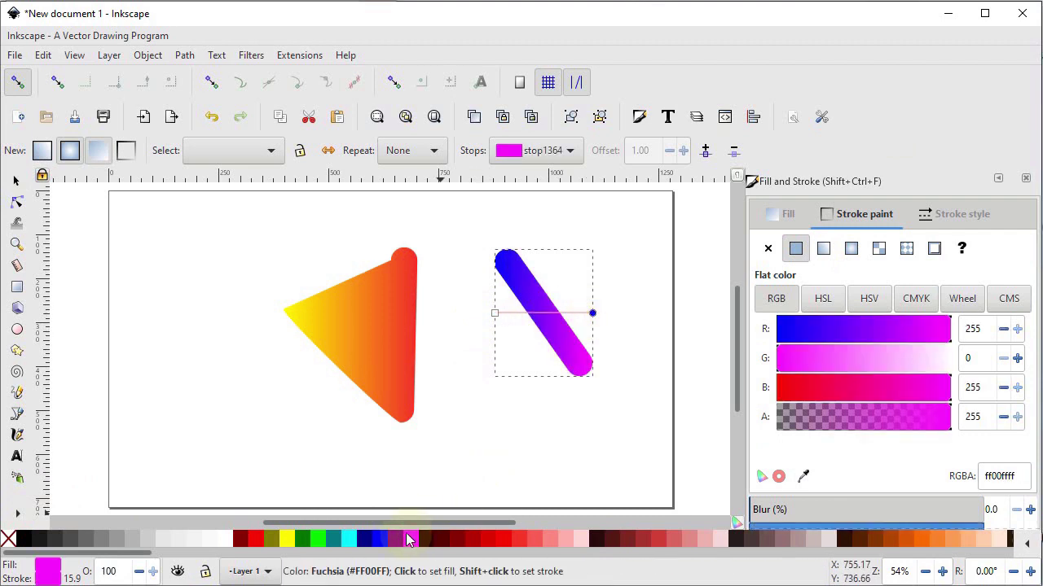
Step: Select both the gradient-filled shape and the slanted line and delete them
key("s")
left_click_drag(624, 215, 234, 438)
key("Delete")
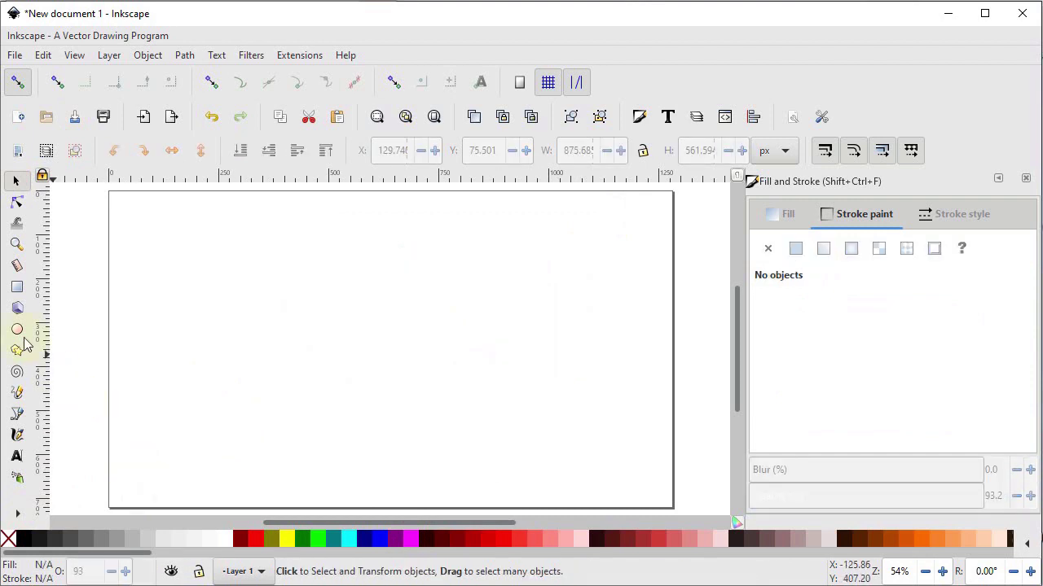
Step: Draw an ellipse about 350 × 376 px on the left half of the page and make it a whole ellipse
left_click(16, 329)
mouse_move(223, 272)
left_mouse_down()
mouse_move(315, 393)
mouse_move(373, 438)
left_mouse_up()
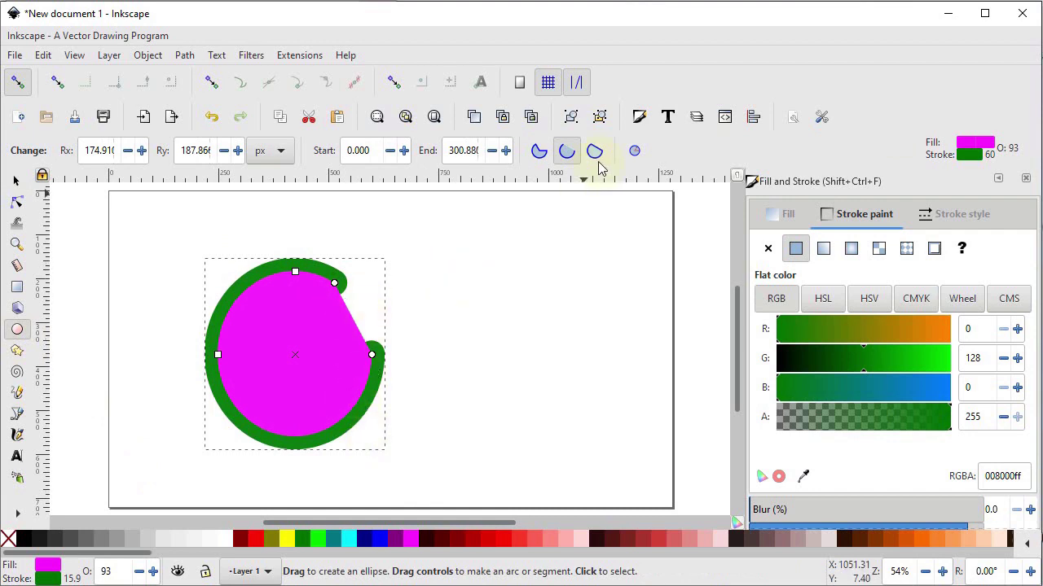
left_click(635, 153)
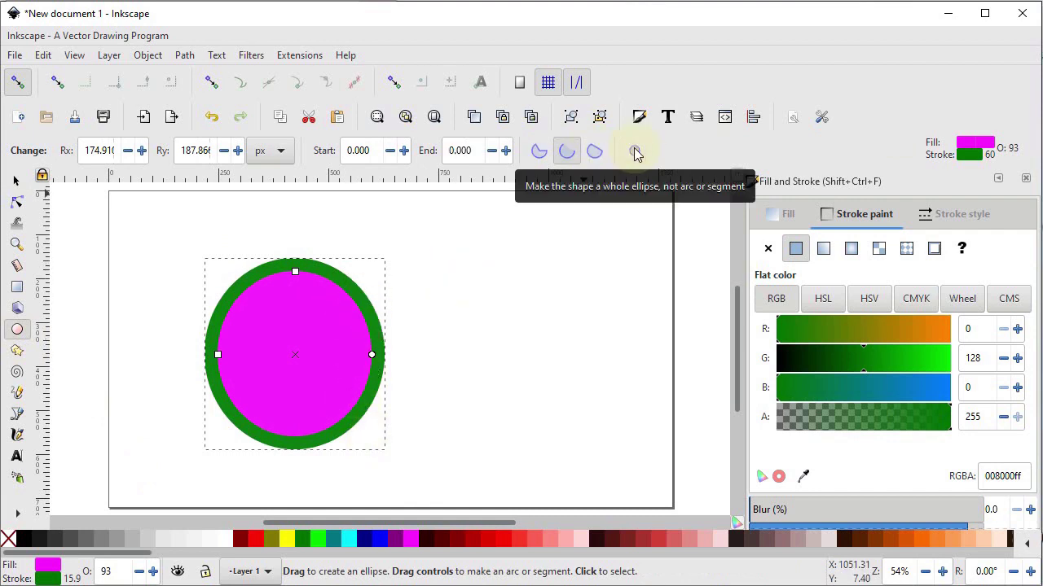
Step: Remove the ellipse's stroke and change its fill to red
left_click(305, 411, "shift")
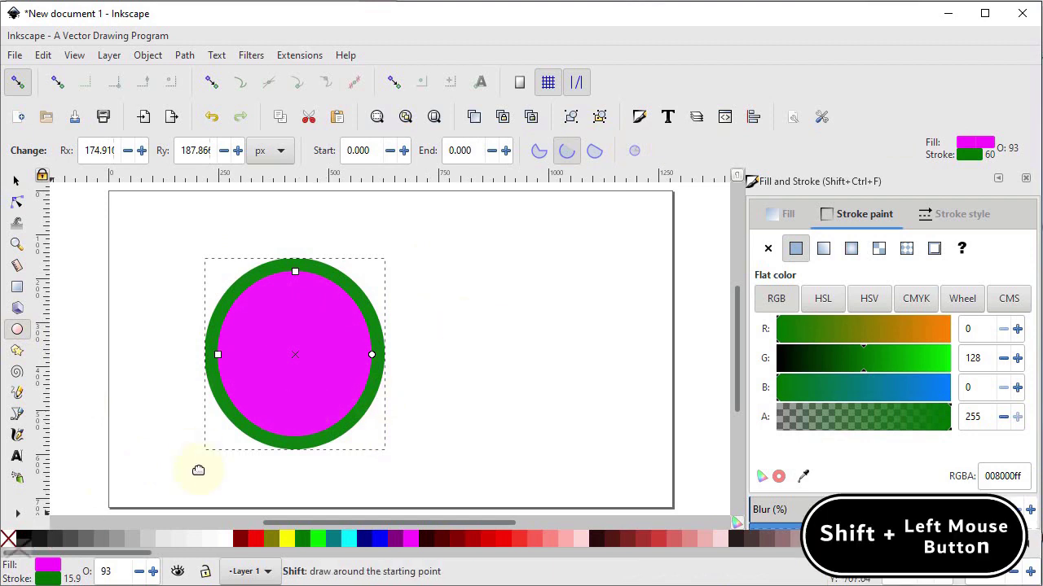
left_click(8, 540, "shift")
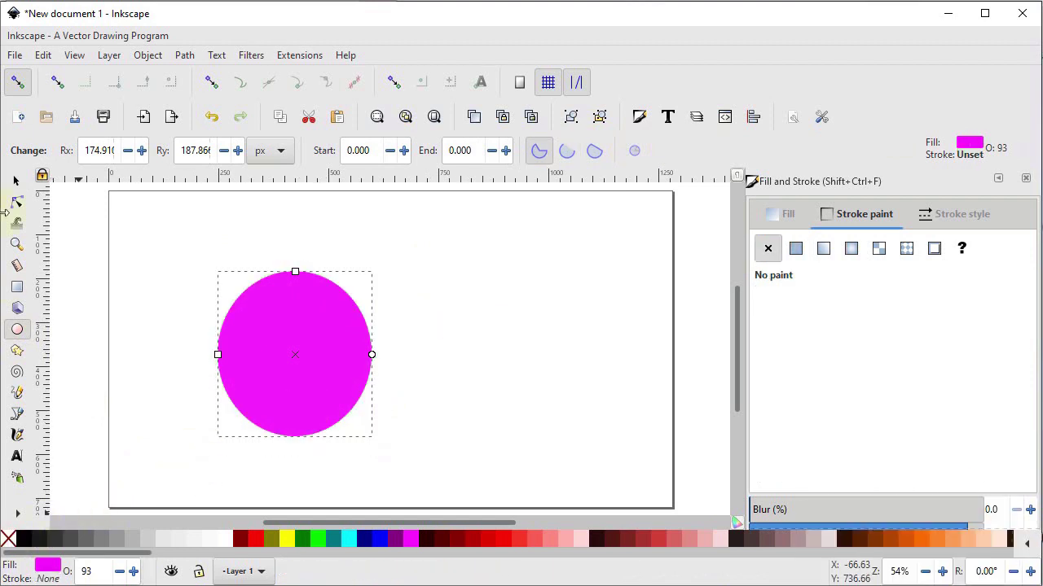
left_click(18, 186)
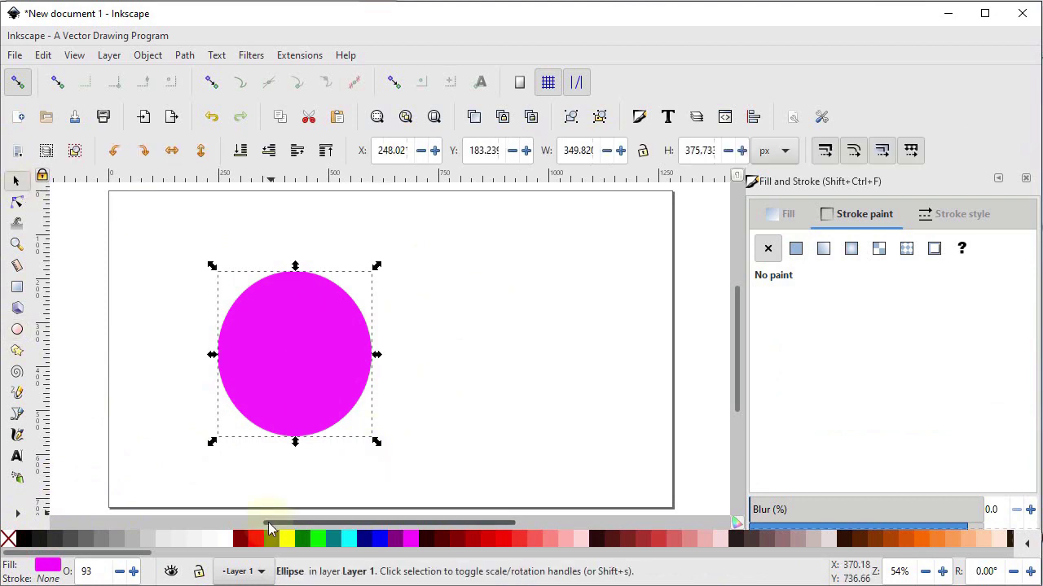
left_click(260, 542)
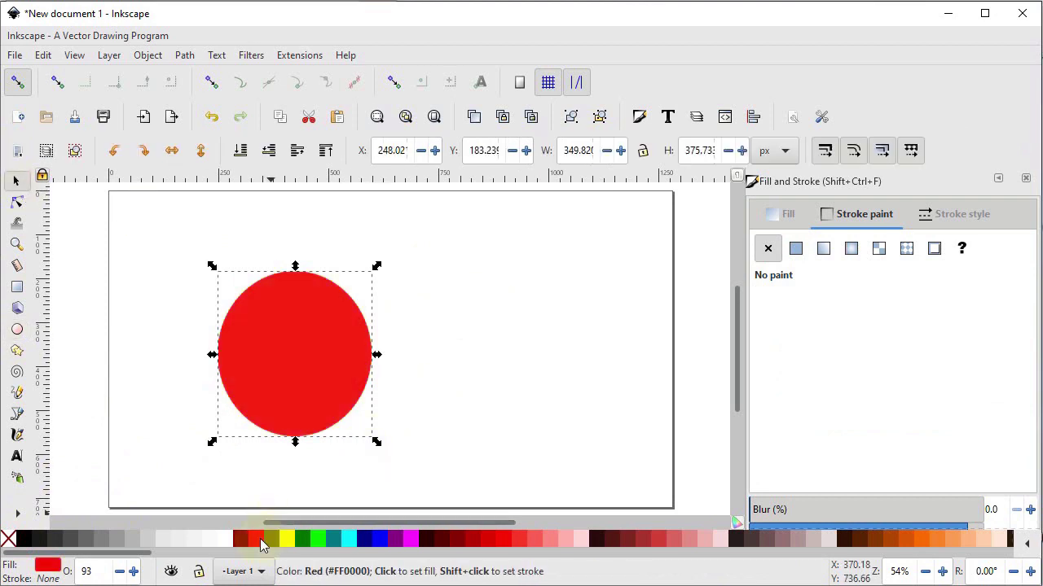
Step: Duplicate the red ellipse and move the copy right to about X 444 px so the two overlap
right_click(281, 304)
left_click(322, 246)
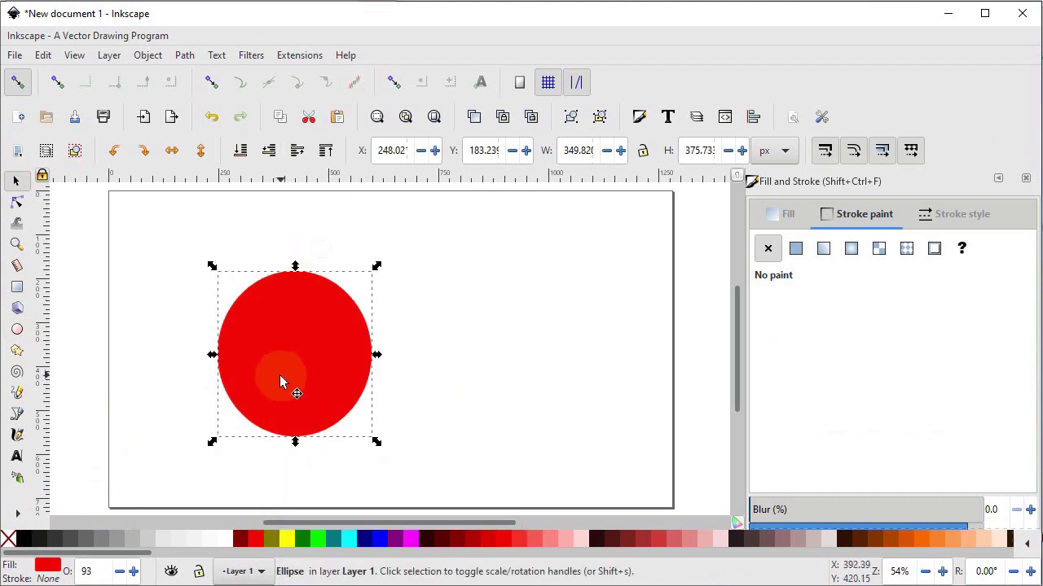
left_click_drag(277, 375, 366, 373)
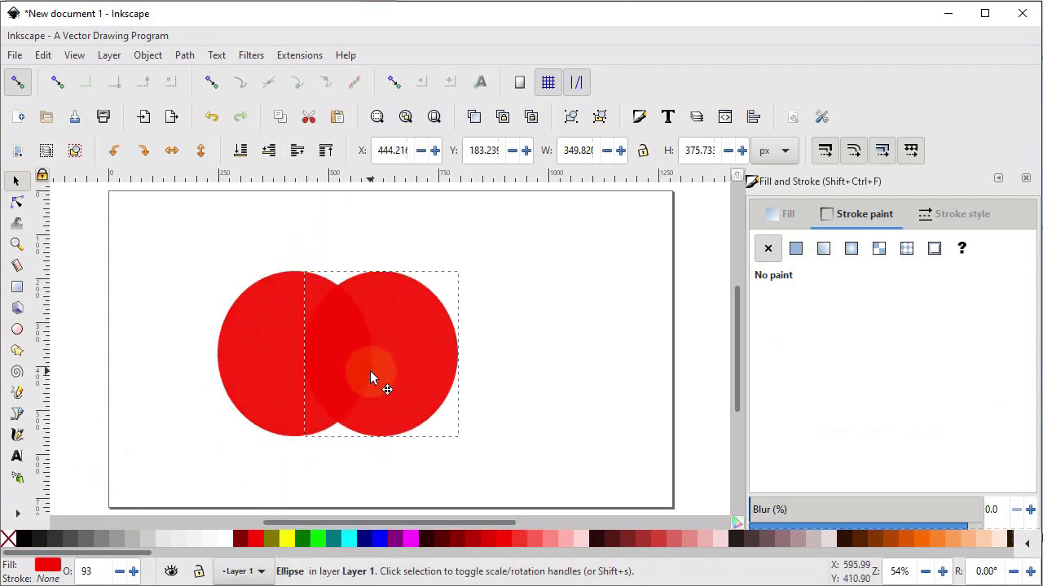
Step: Set the opacity of both overlapping ellipses to 50% and deselect them
left_click_drag(496, 235, 209, 456)
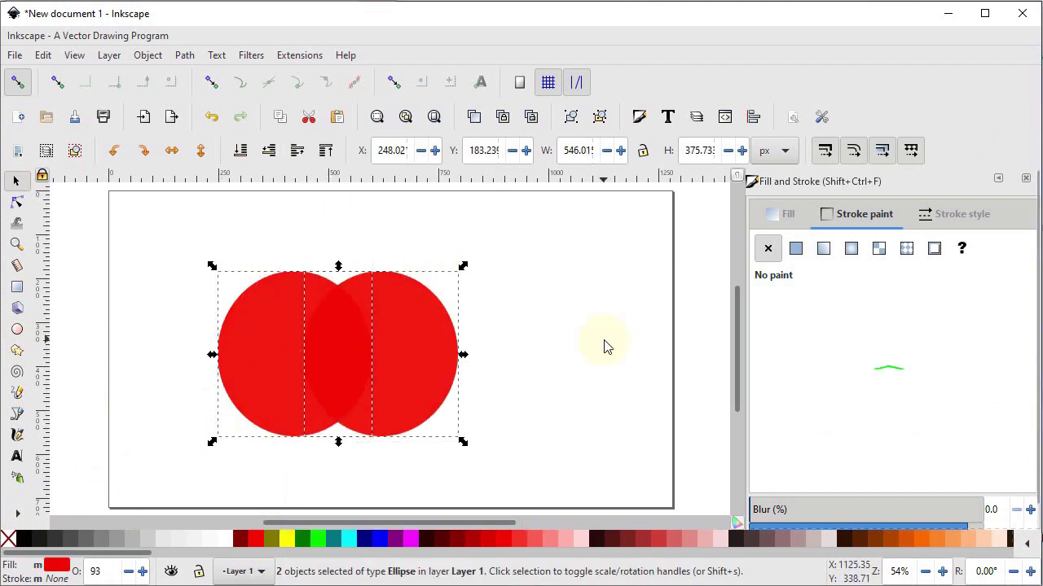
scroll(839, 444, "down", 1)
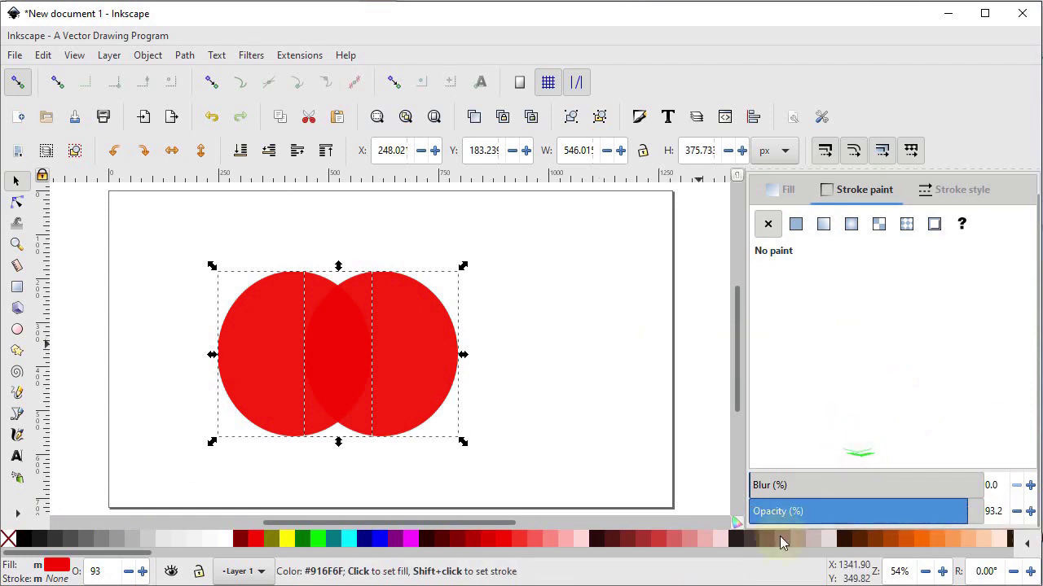
left_click_drag(1005, 510, 966, 517)
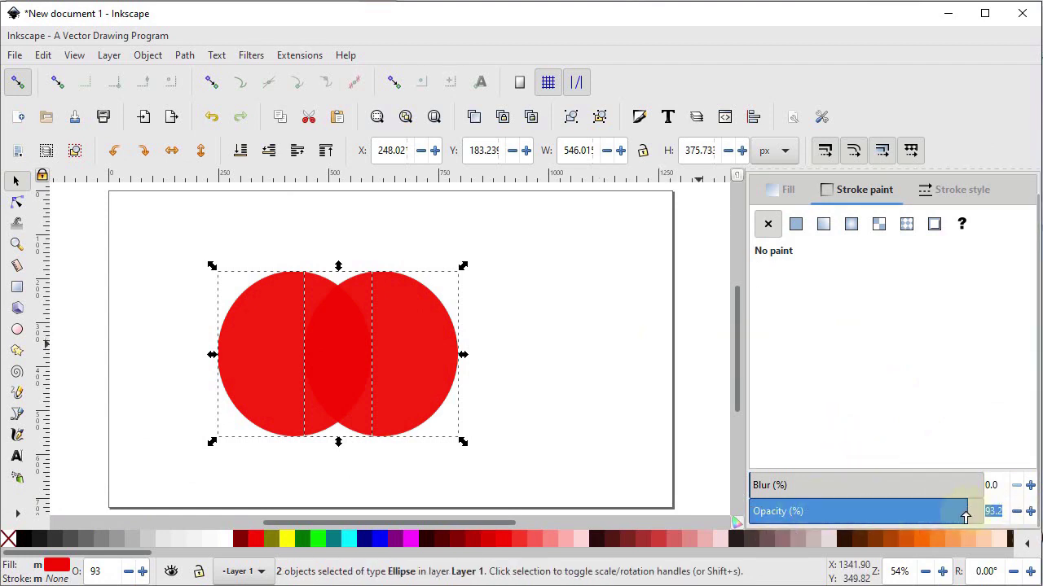
type("50")
key("Return")
key("Escape")
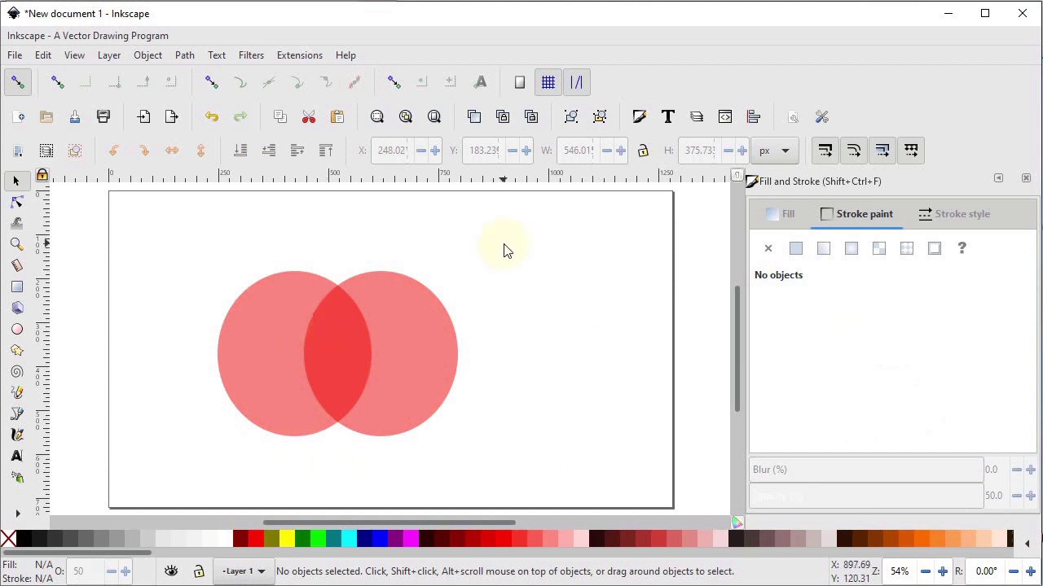
Step: Select both semi-transparent ellipses and delete them
left_click_drag(503, 251, 216, 467)
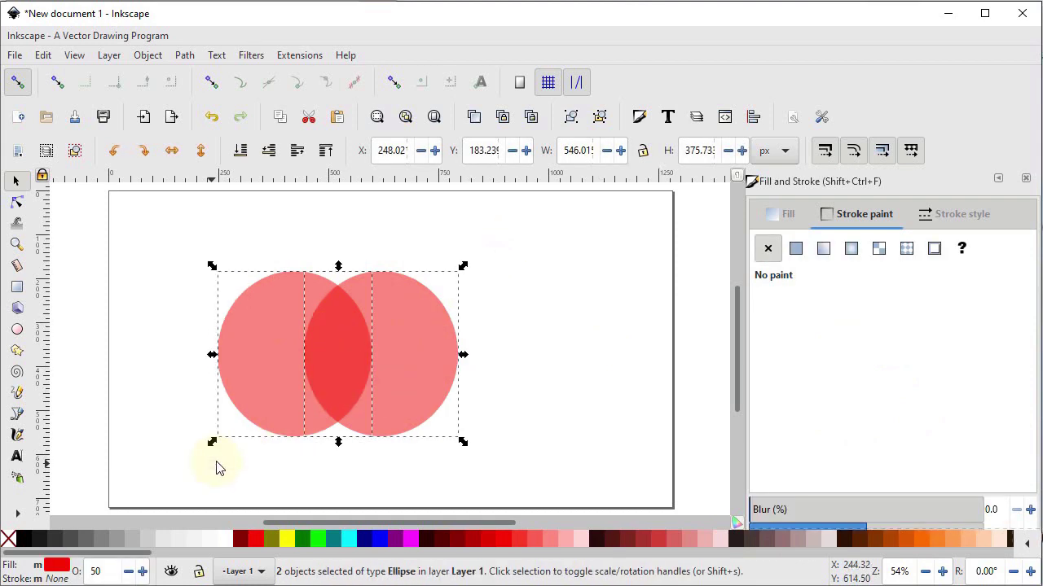
key("Delete")
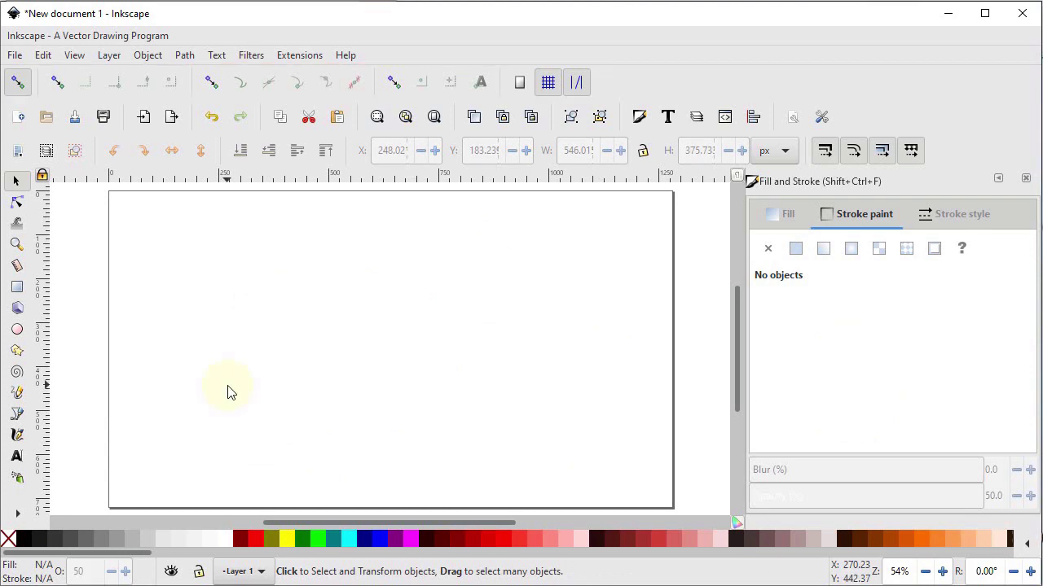
Step: Draw a nearly horizontal straight line about 615 px long across the lower middle of the page with the Bezier tool
left_click(16, 413)
left_click(183, 382)
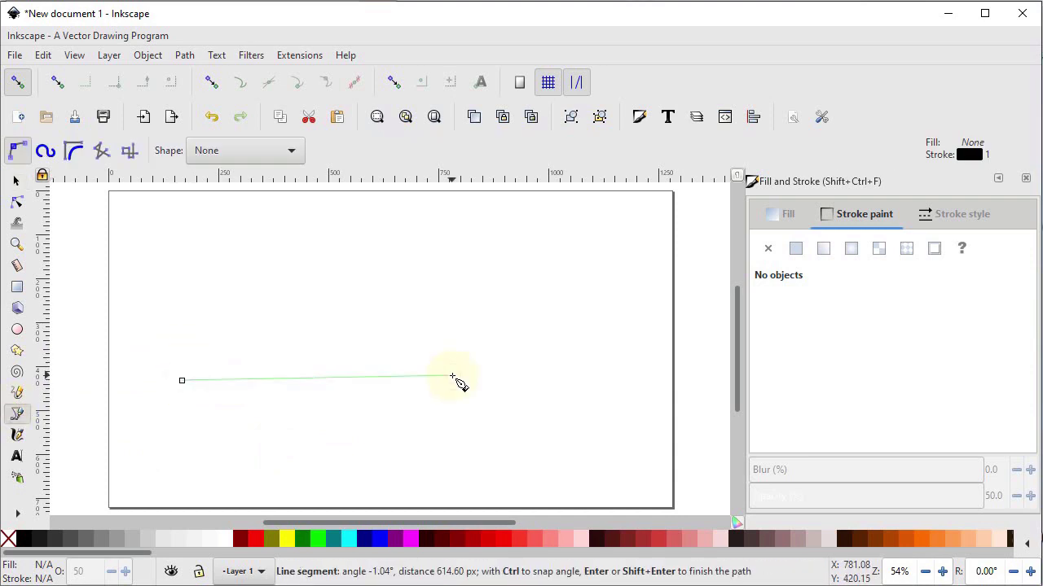
double_click(453, 376)
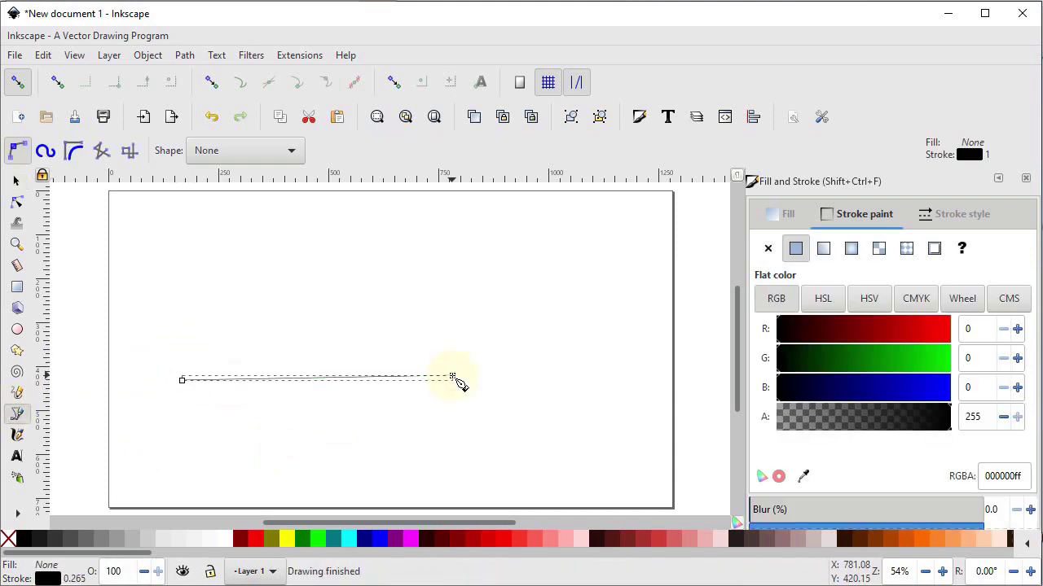
Step: Set the nearly horizontal line's stroke width to 10 px
left_click(969, 213)
left_click_drag(863, 249, 807, 252)
type("10")
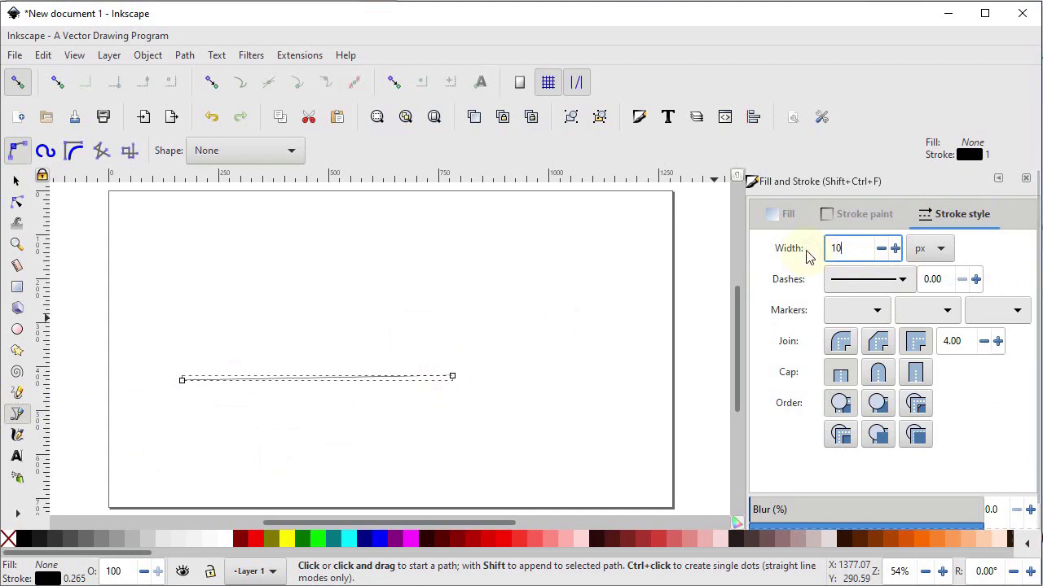
key("Return")
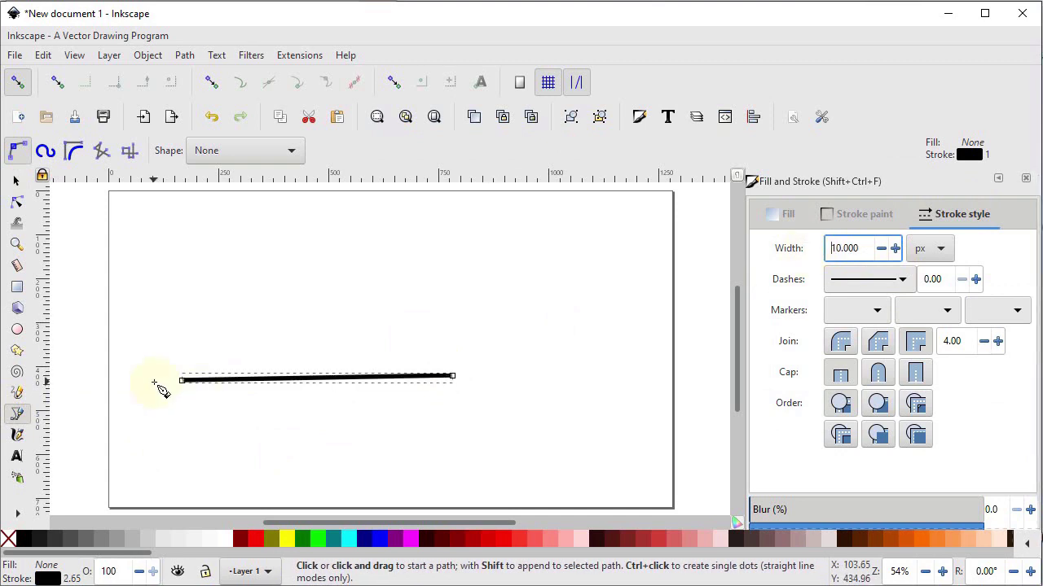
Step: Enable snapping for nodes, paths and handles, including snapping to paths
key("percent")
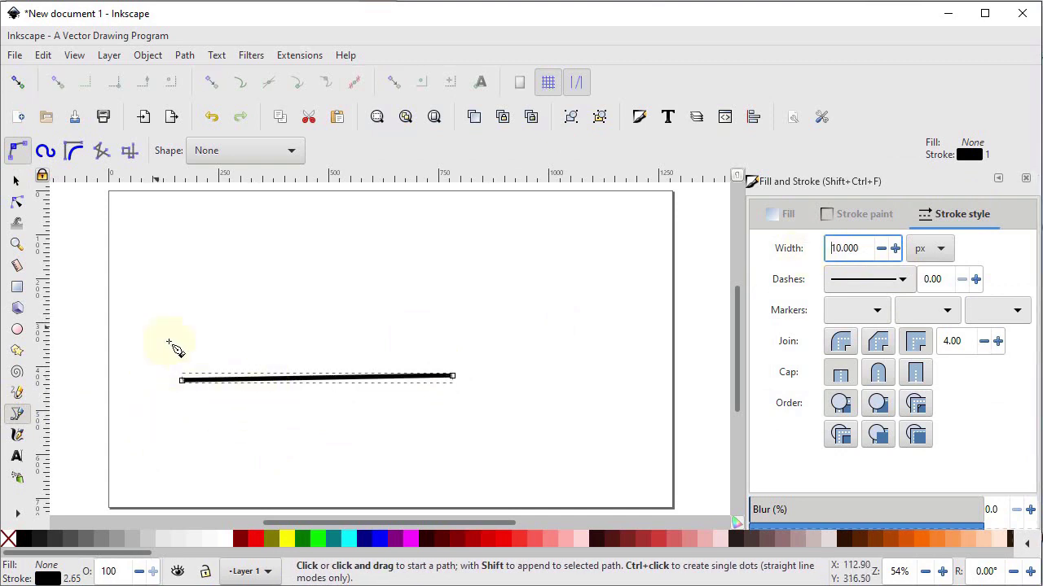
left_click(17, 82)
left_click(209, 85)
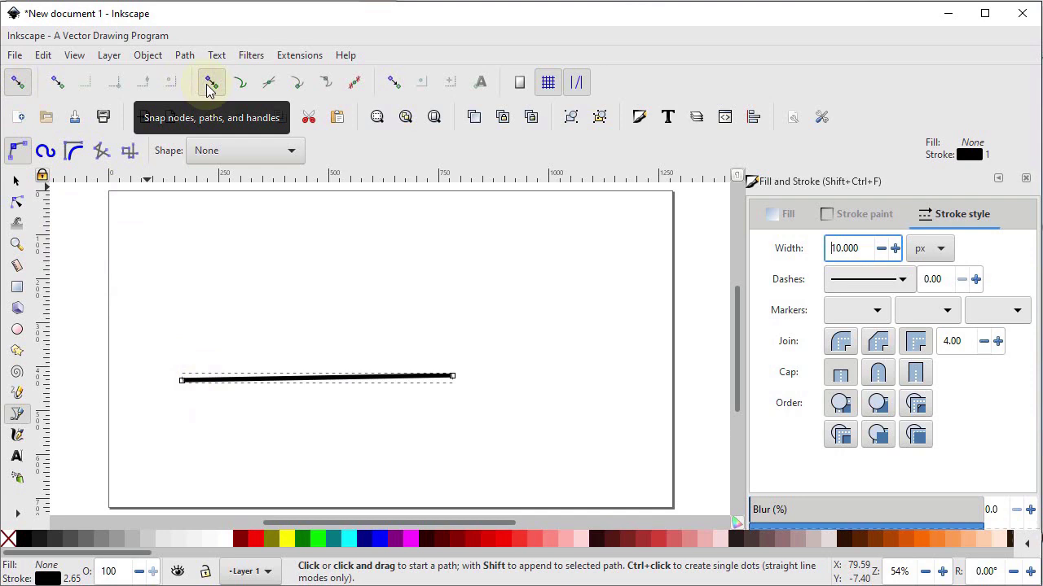
left_click(238, 86)
key("s")
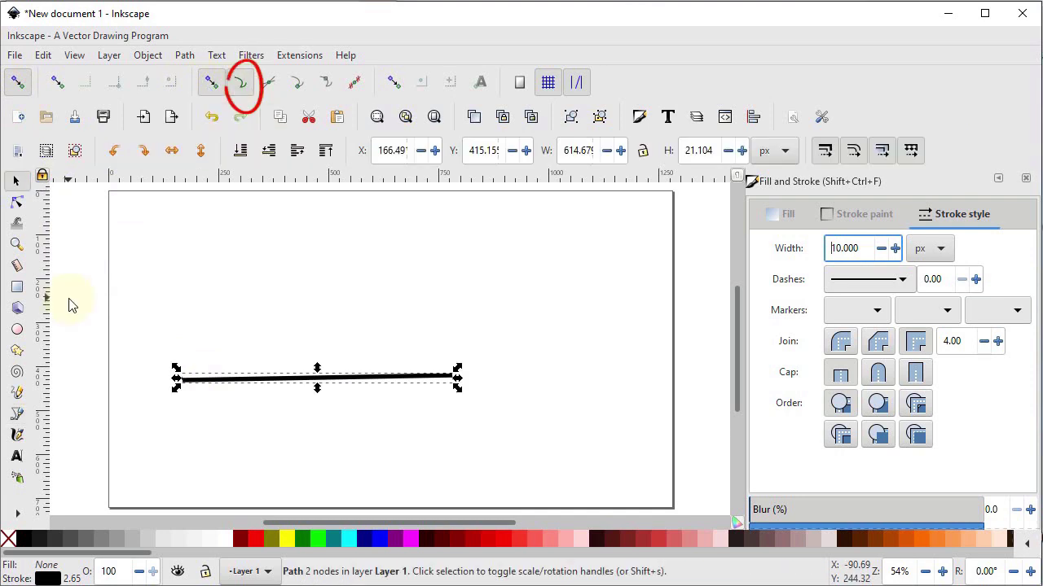
Step: Draw a straight Bezier line about 196 px long, starting snapped on the thick line near its left end and rising to the upper left
left_click(17, 244)
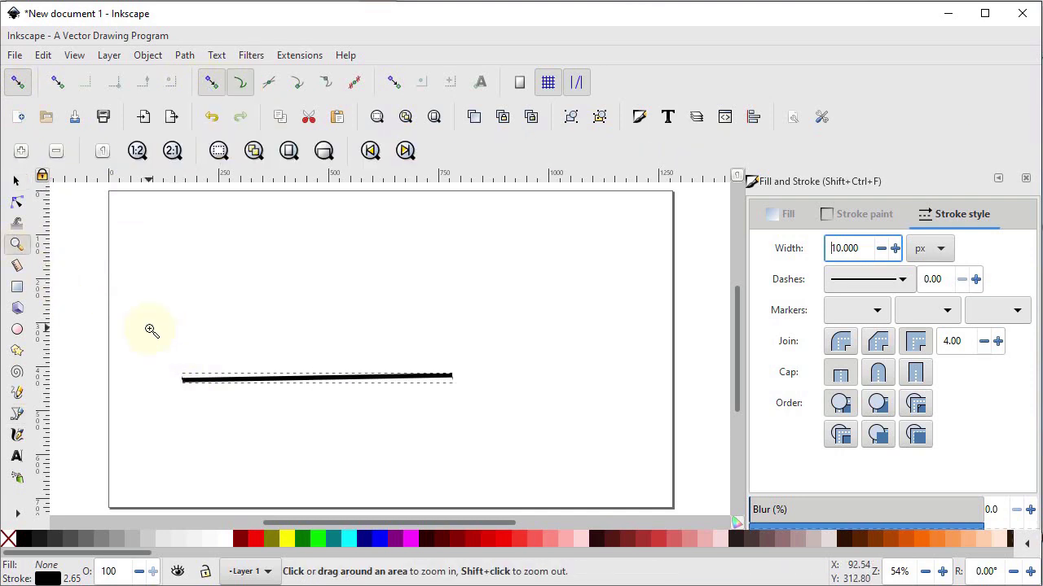
left_click_drag(151, 330, 295, 440)
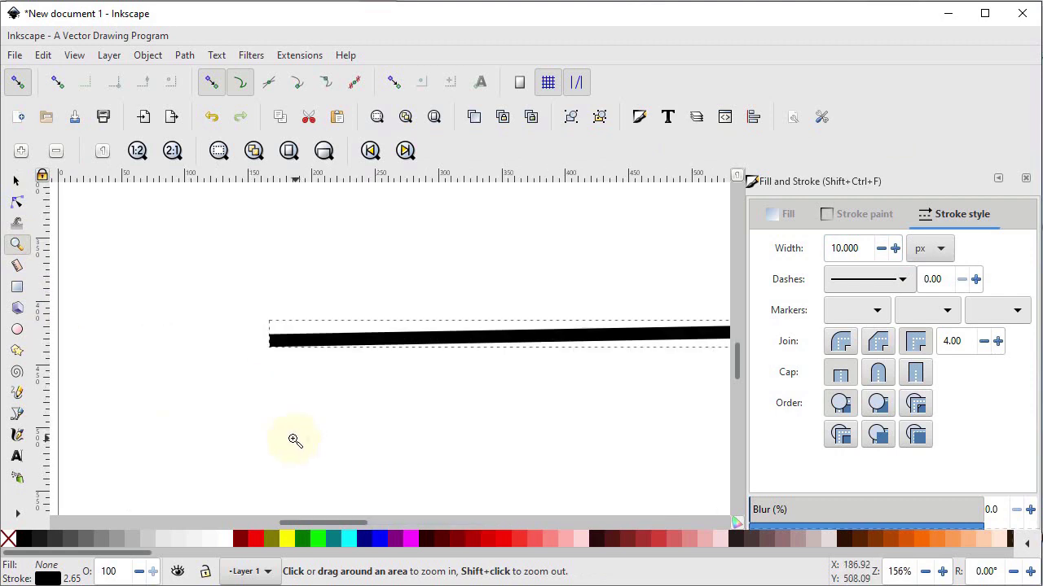
left_click(16, 414)
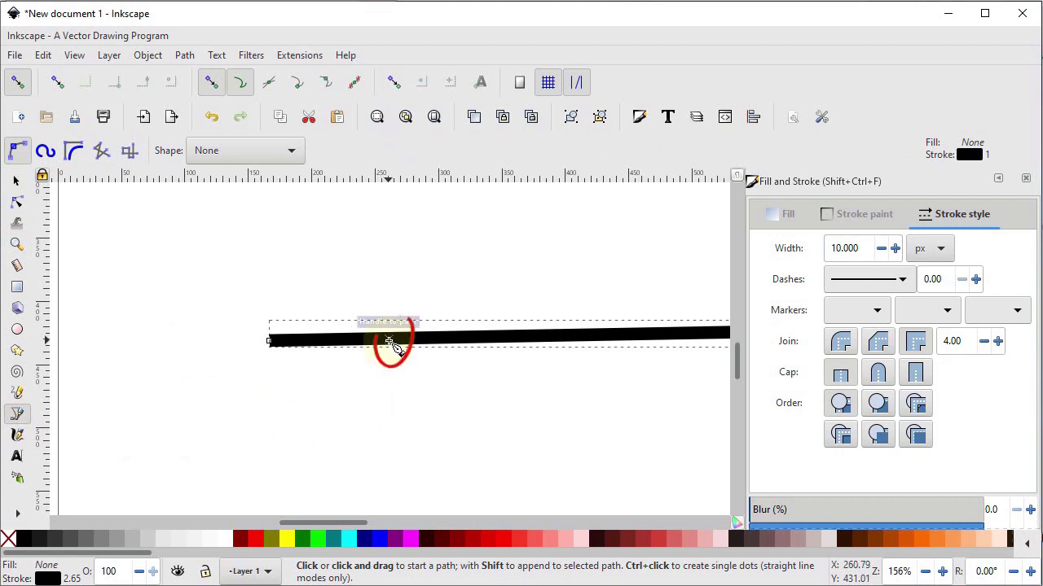
left_click(389, 342)
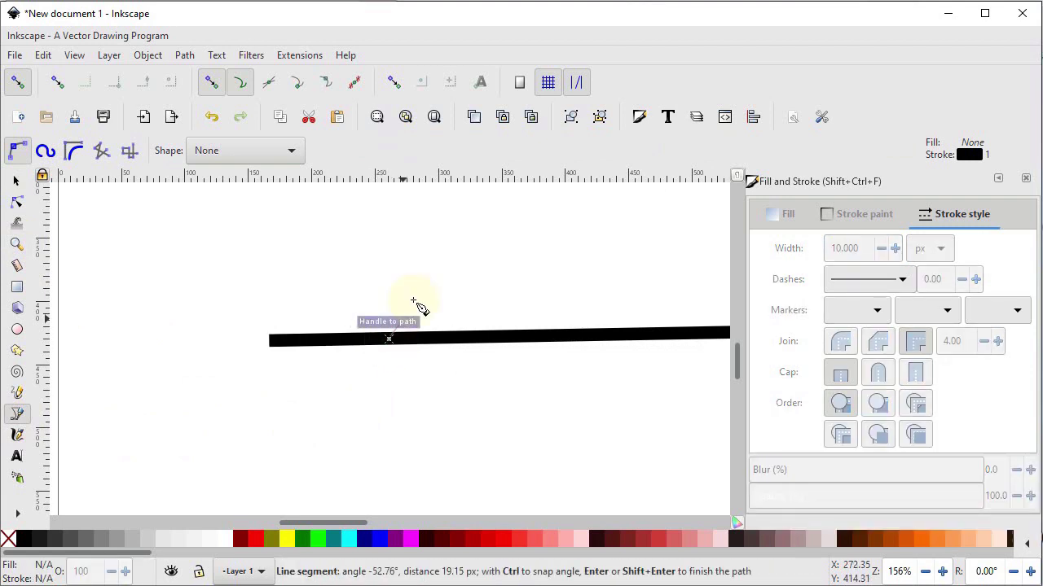
left_click(186, 198)
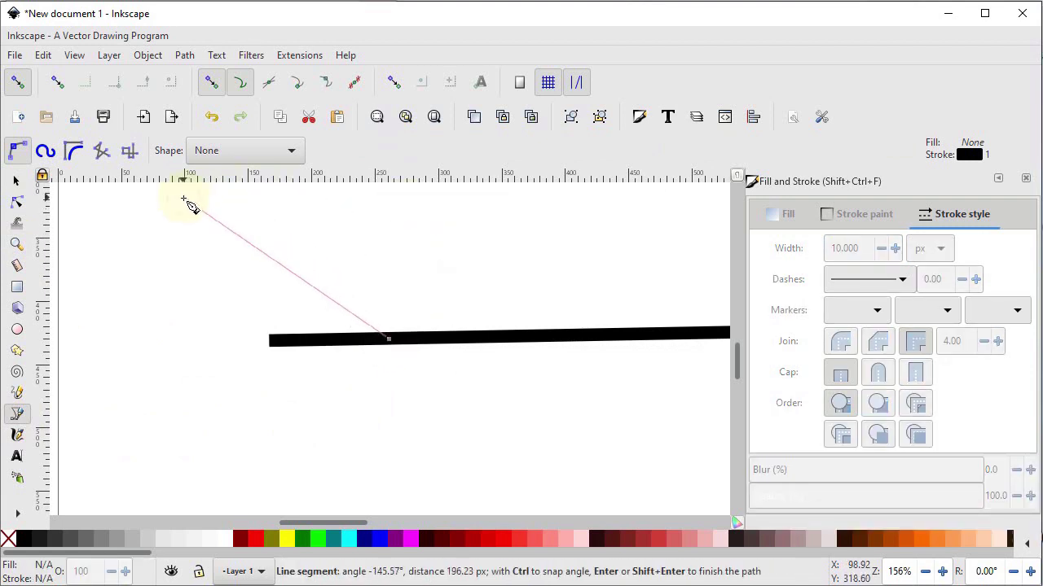
key("Return")
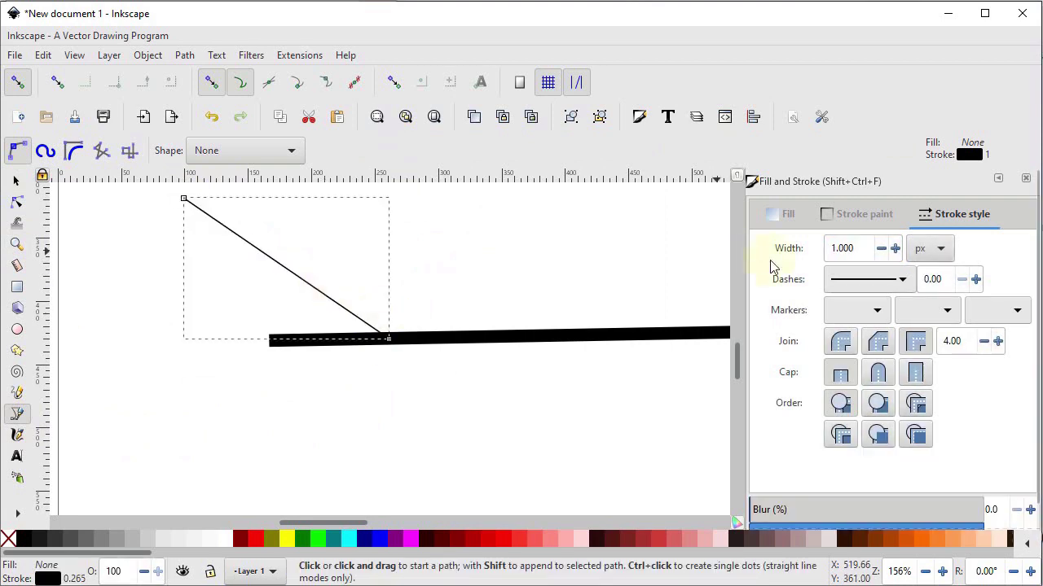
Step: Set the short diagonal line's stroke width to 10 px and show the whole page
left_click_drag(859, 248, 798, 242)
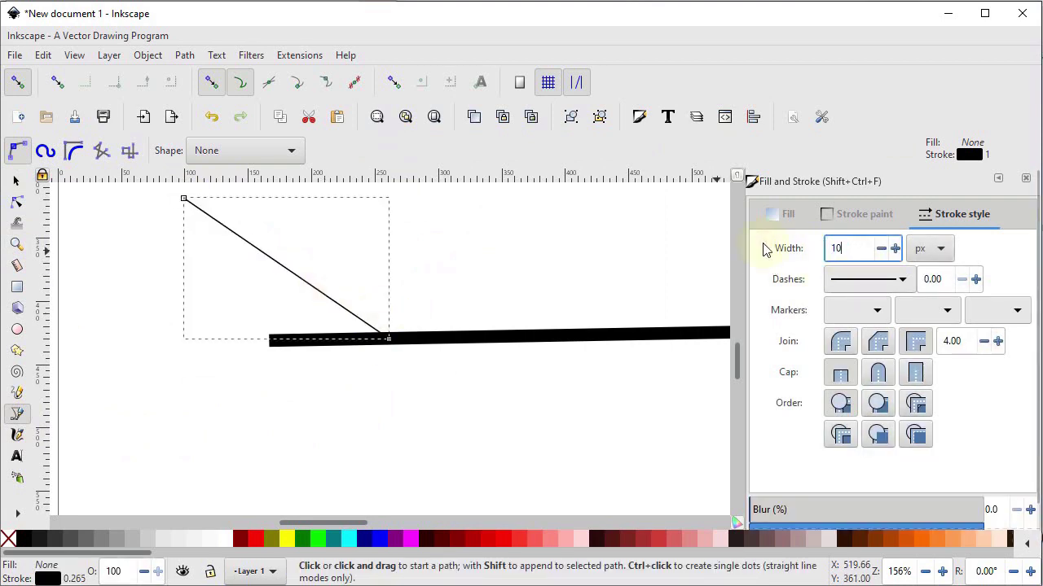
type("10")
key("Return")
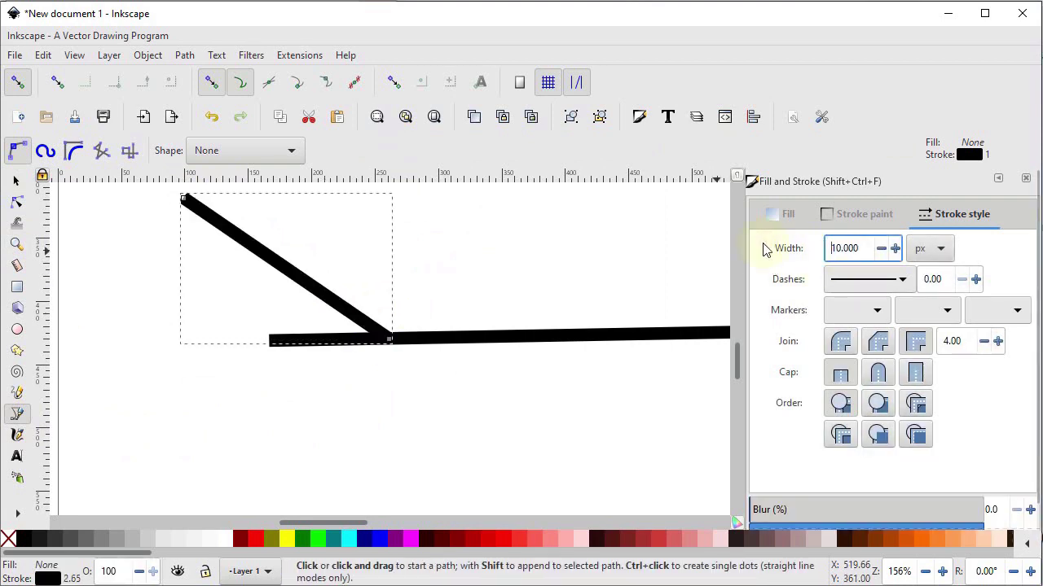
left_click(435, 118)
left_click(16, 180)
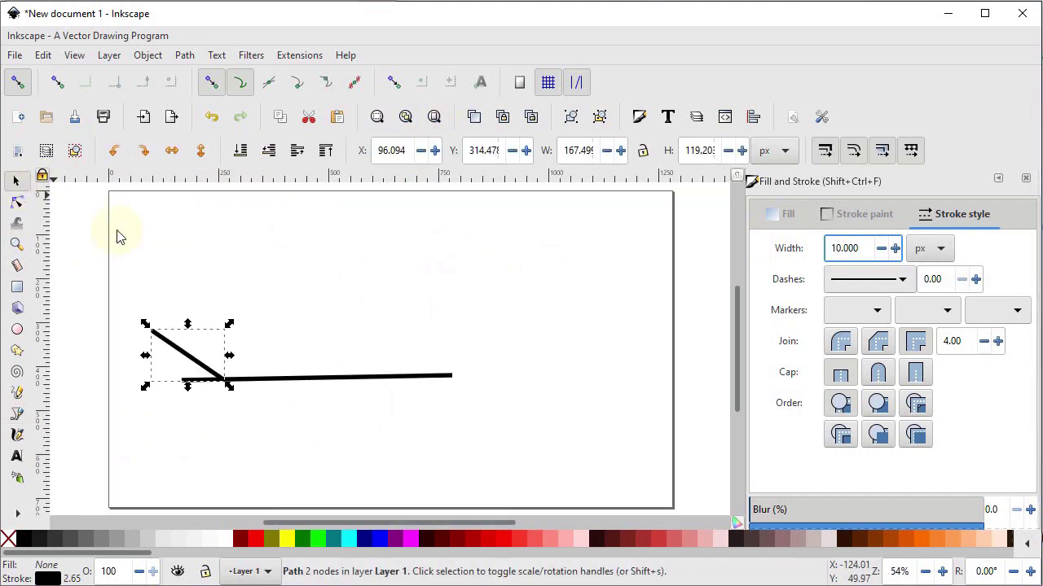
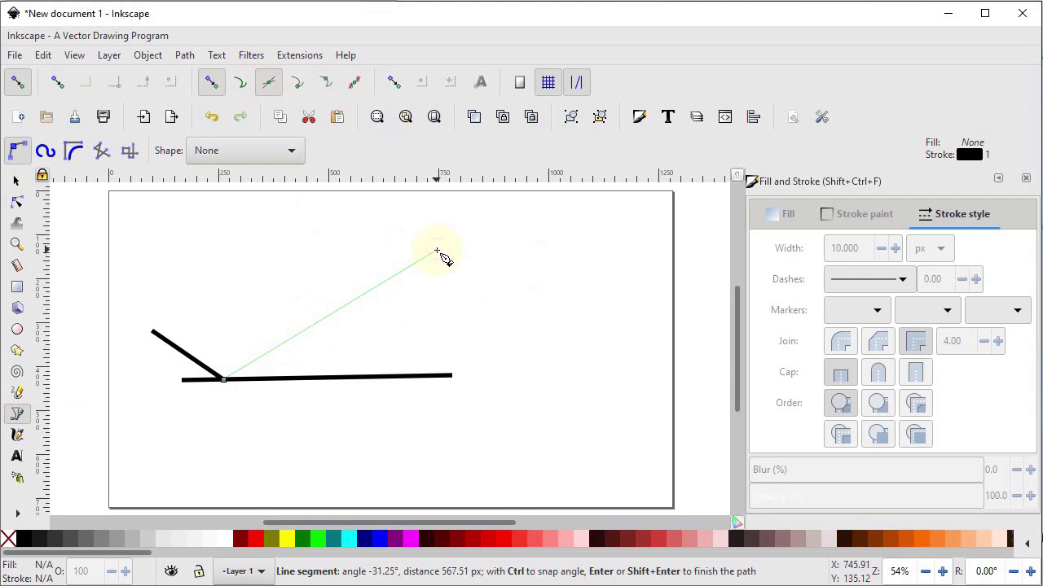
Step: Finish the diagonal line about 568 px long rising right from the two lines' junction and set its stroke width to 10 px
left_click(783, 256)
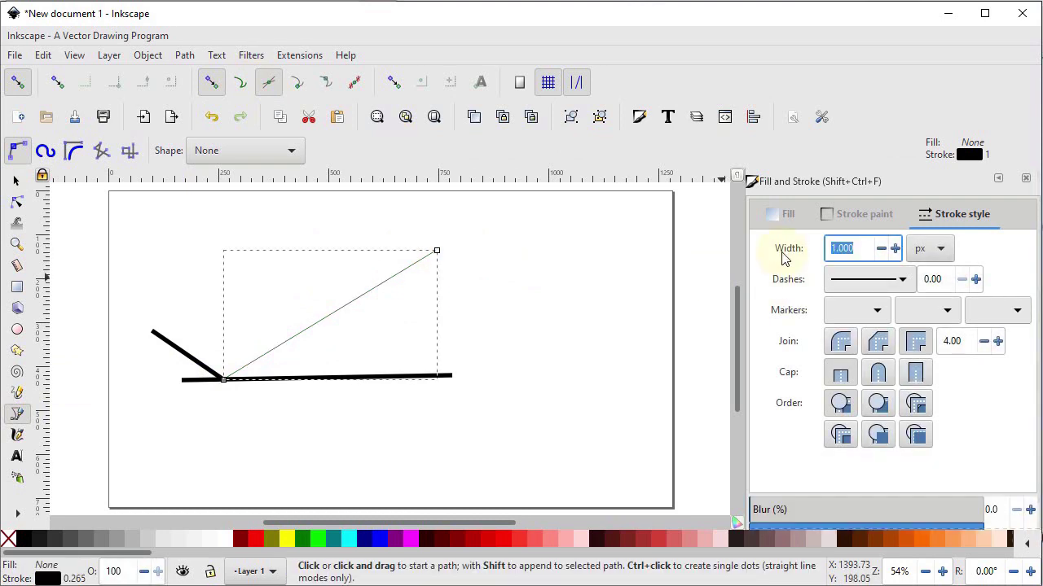
key("Return")
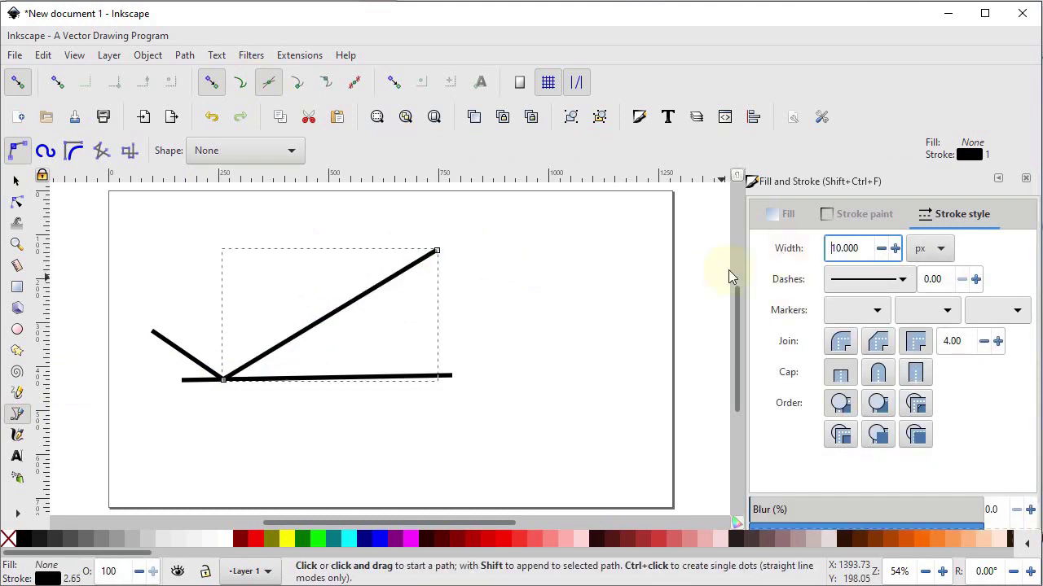
Step: Select all three thick lines and delete them
key("s")
left_click_drag(487, 220, 98, 440)
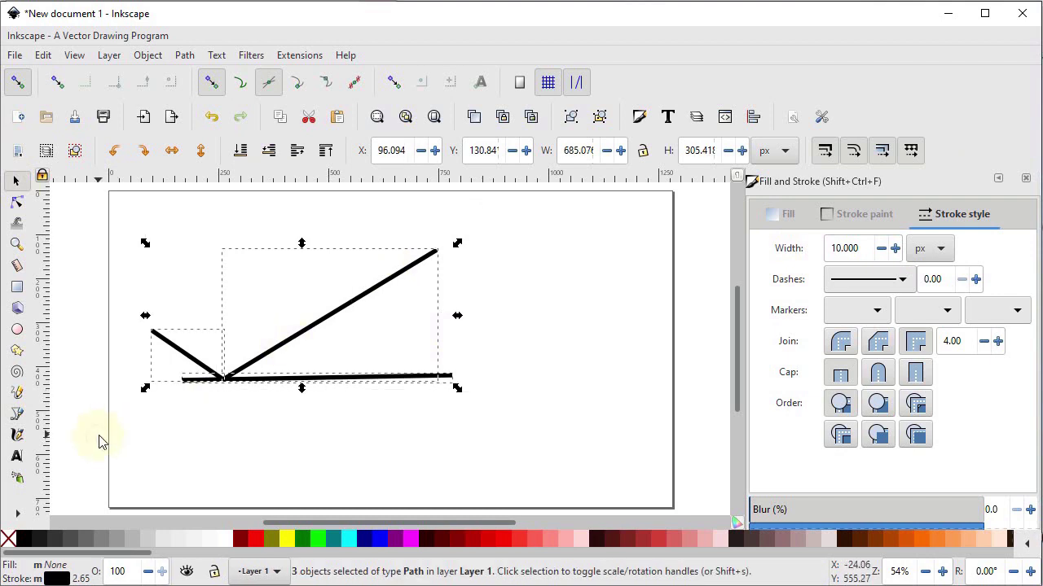
key("Delete")
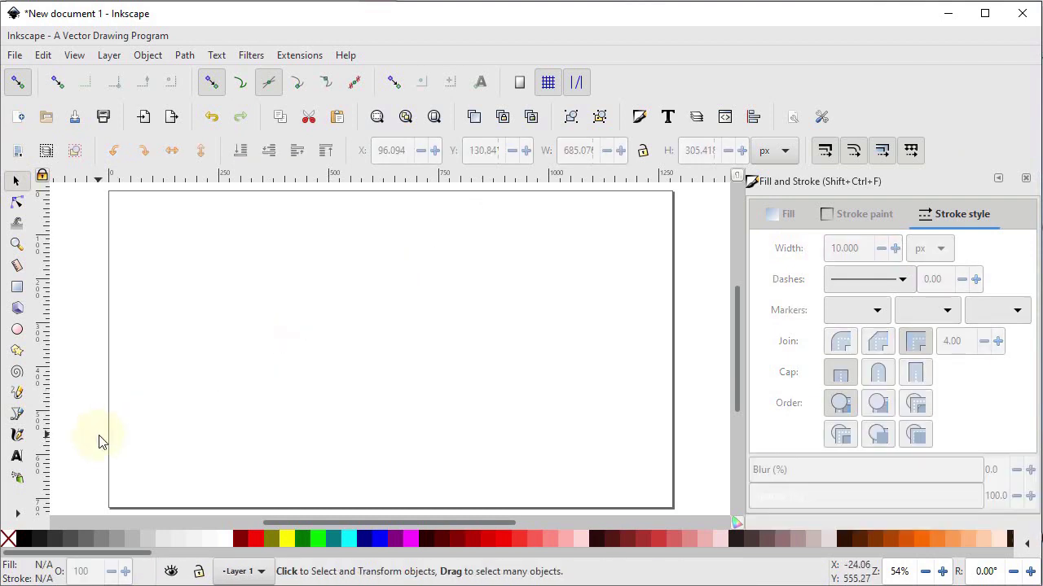
Step: Draw a rectangle about 422 × 296 px on the left half of the page and set its opacity to 100%
left_click(17, 288)
left_click_drag(137, 243, 322, 374)
scroll(799, 415, "down", 1)
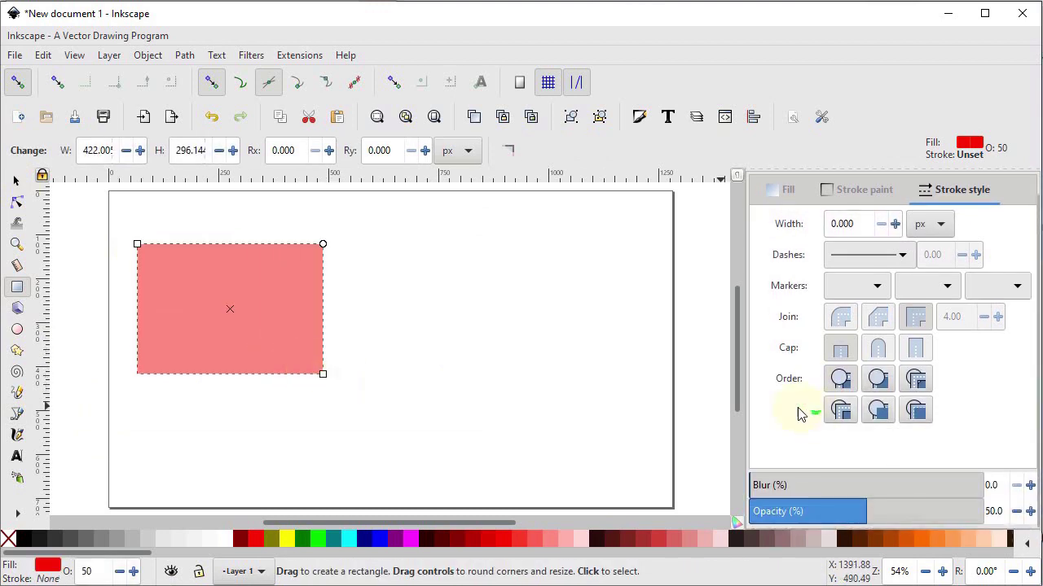
left_click(956, 513)
type("1")
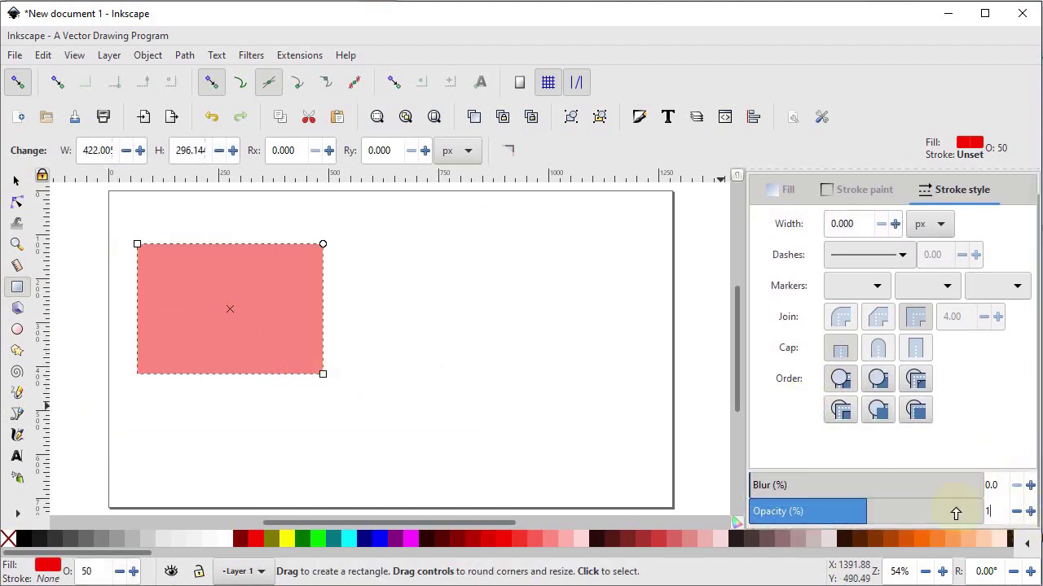
type("00")
key("Return")
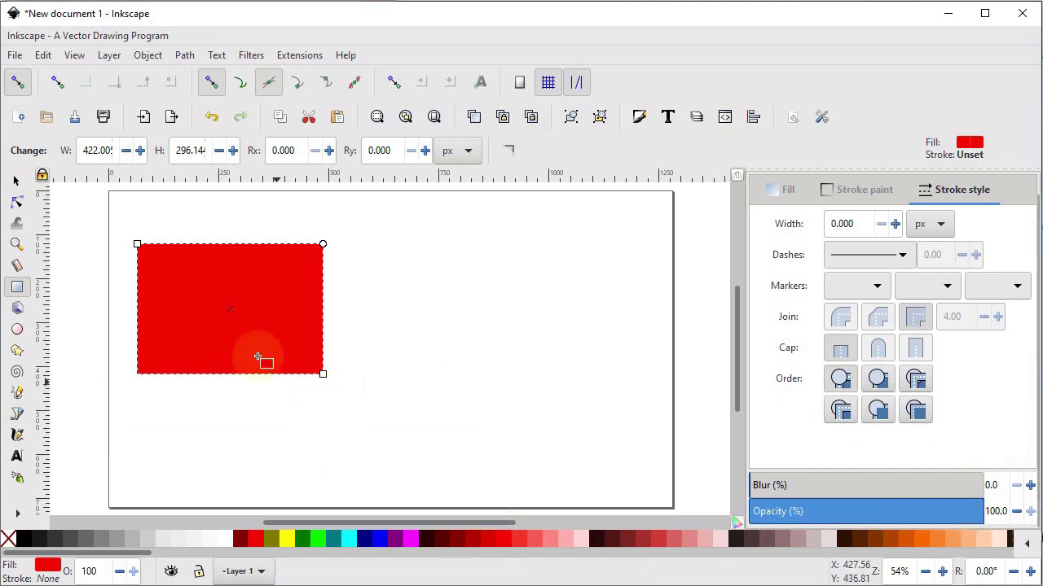
Step: Remove the rectangle's fill, give it a 10 px black stroke, and move it slightly right and up
left_click(6, 539)
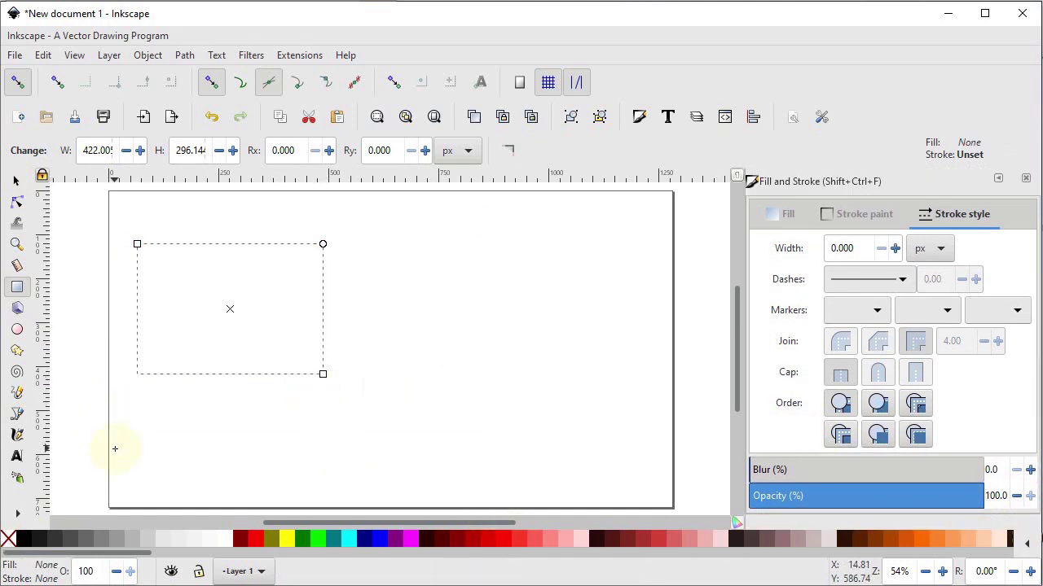
left_click(121, 441, "shift")
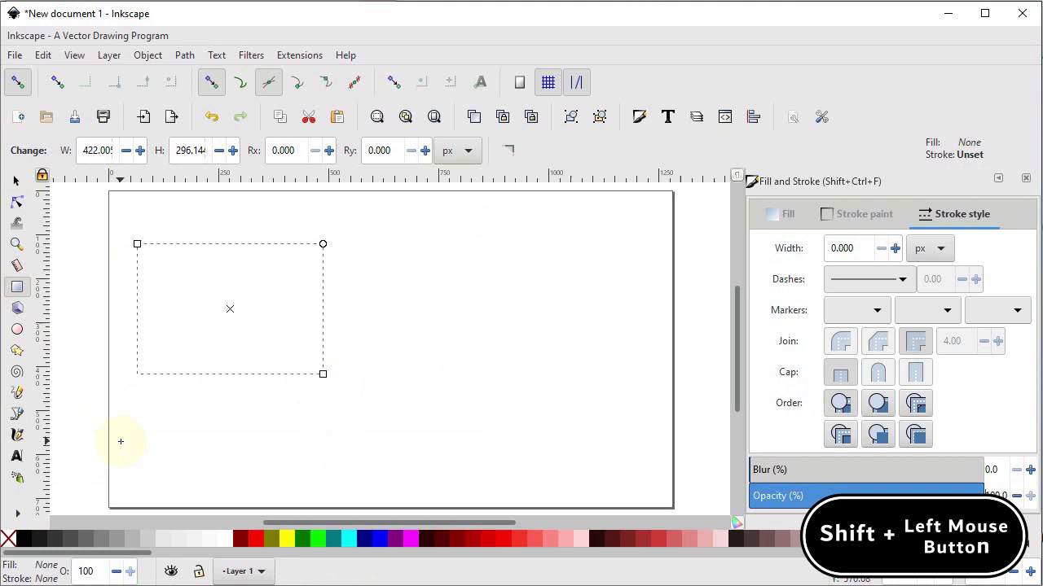
left_click(24, 539, "shift")
left_click(16, 180)
left_click_drag(137, 325, 160, 320)
Step: Duplicate the rectangle, placing the copy at about X 735, Y 186 px and the original at about X 97, Y 286 px
right_click(205, 238)
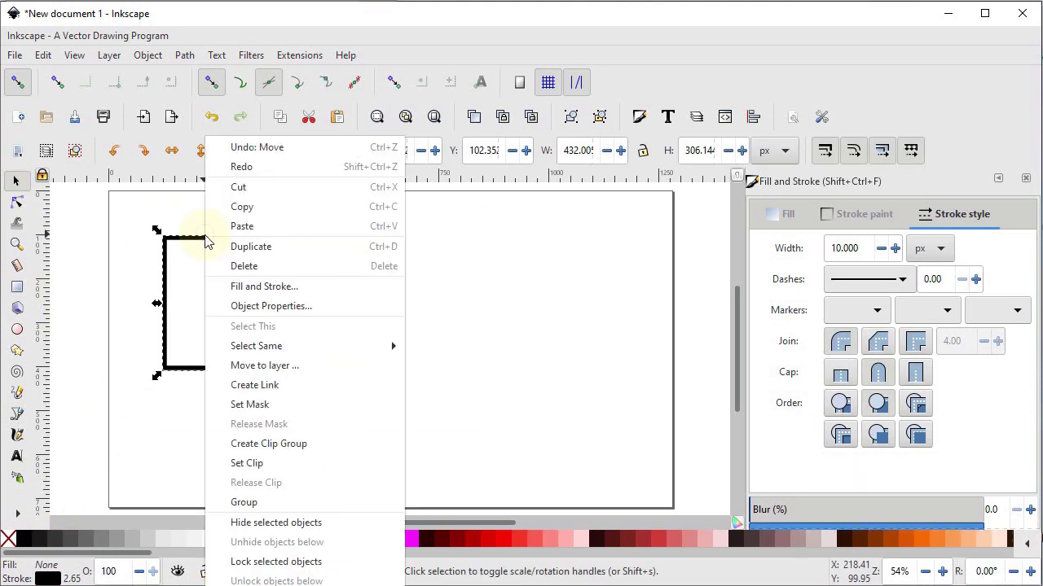
left_click(250, 247)
left_click_drag(218, 244, 493, 282)
left_click_drag(352, 269, 341, 351)
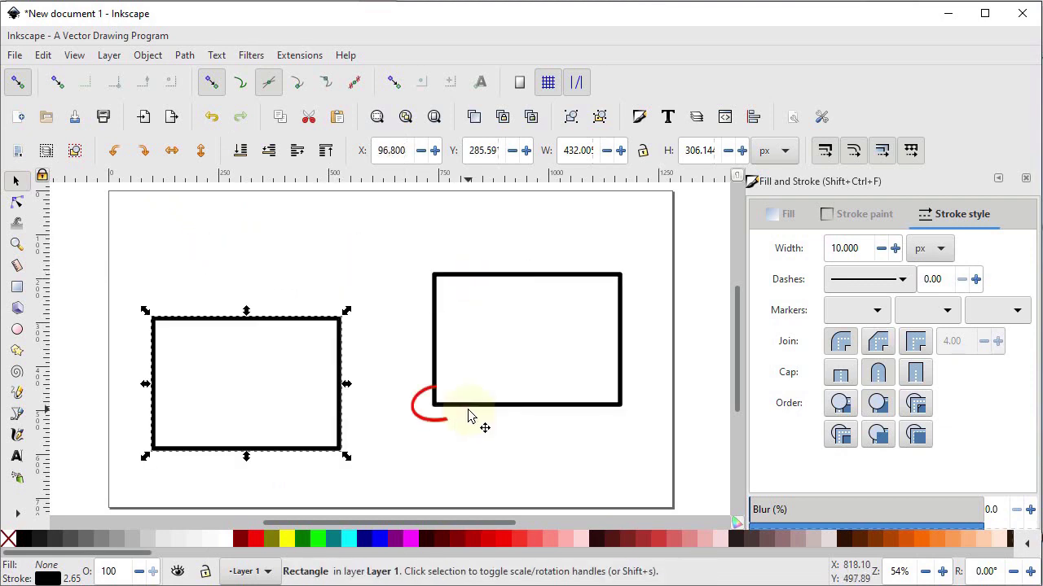
Step: Enable snapping to cusp nodes and snap the right rectangle's lower-left corner onto the left rectangle's upper-right corner
left_click(468, 412)
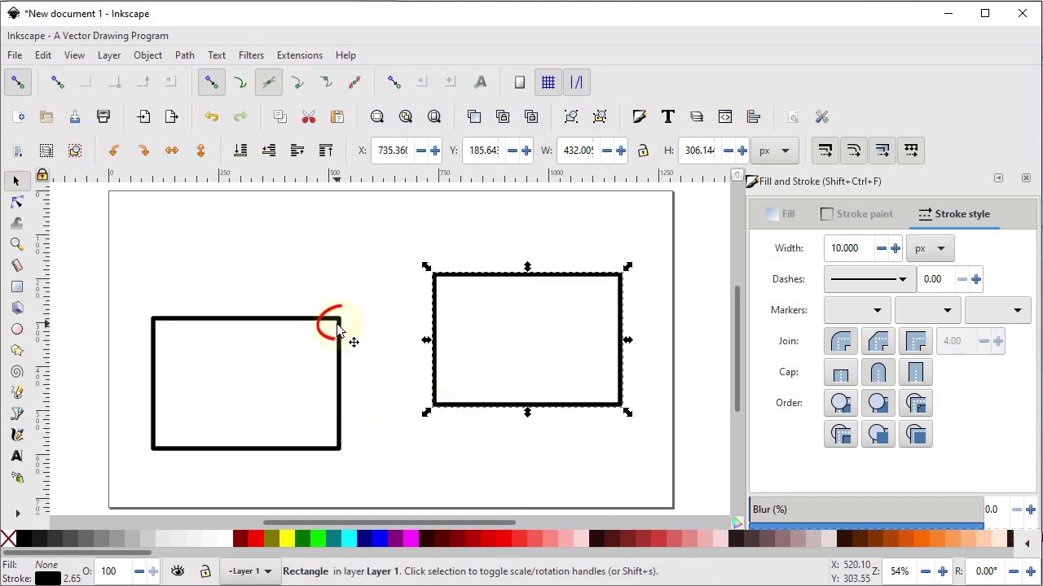
left_click(299, 83)
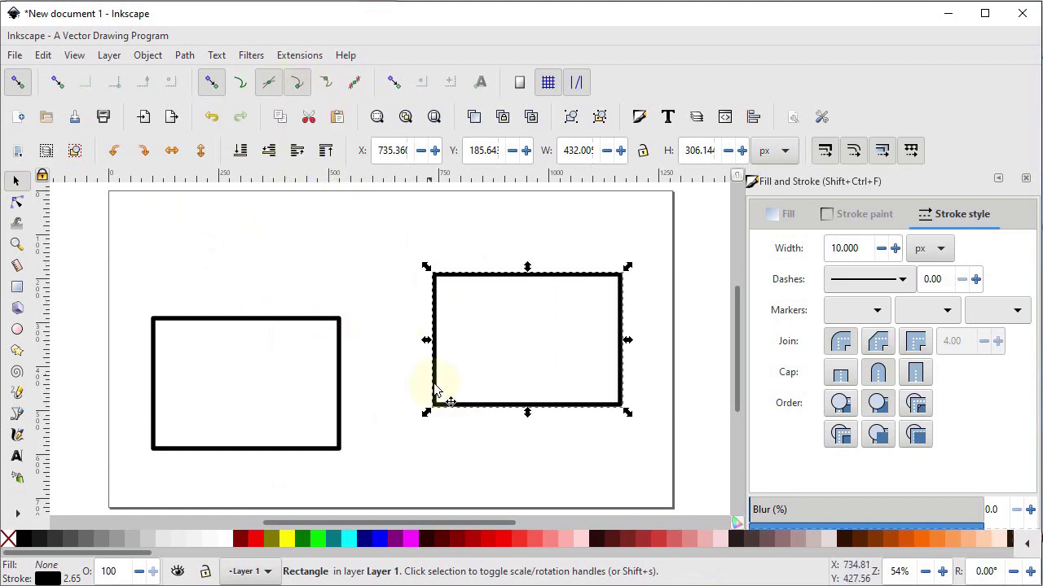
left_click(446, 413)
left_click_drag(429, 411, 346, 323)
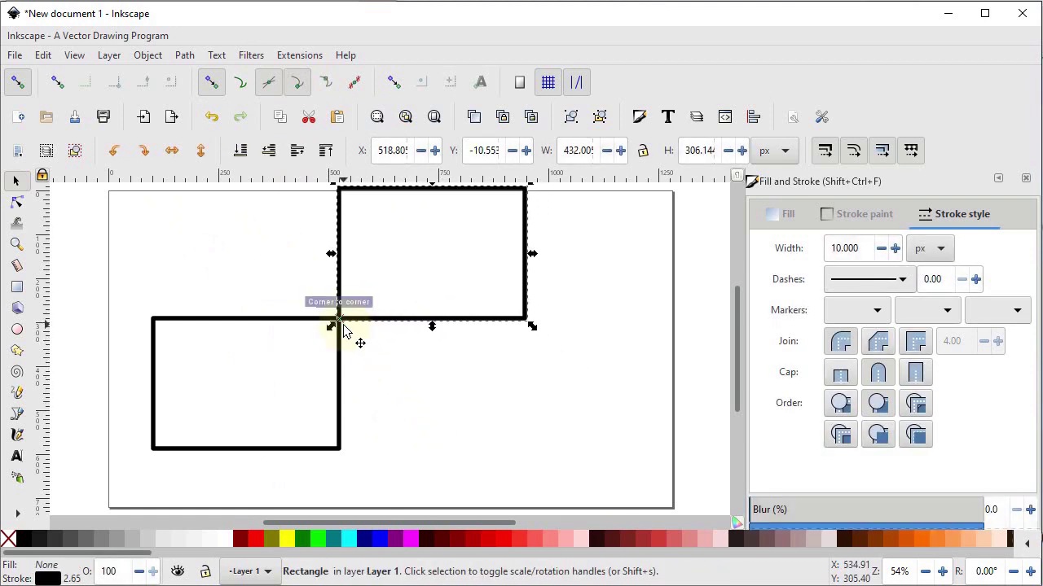
Step: Duplicate the lower-left rectangle and snap the copy's upper-left corner onto the upper rectangle's lower-right corner, at about X 941 px
right_click(262, 323)
left_click(312, 247)
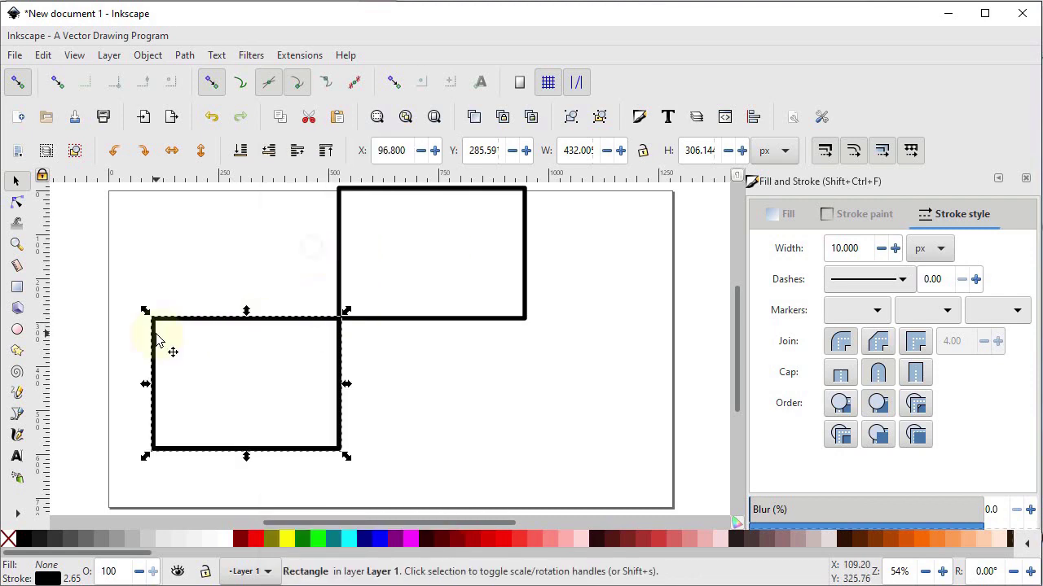
left_click_drag(159, 331, 528, 336)
key("Tab")
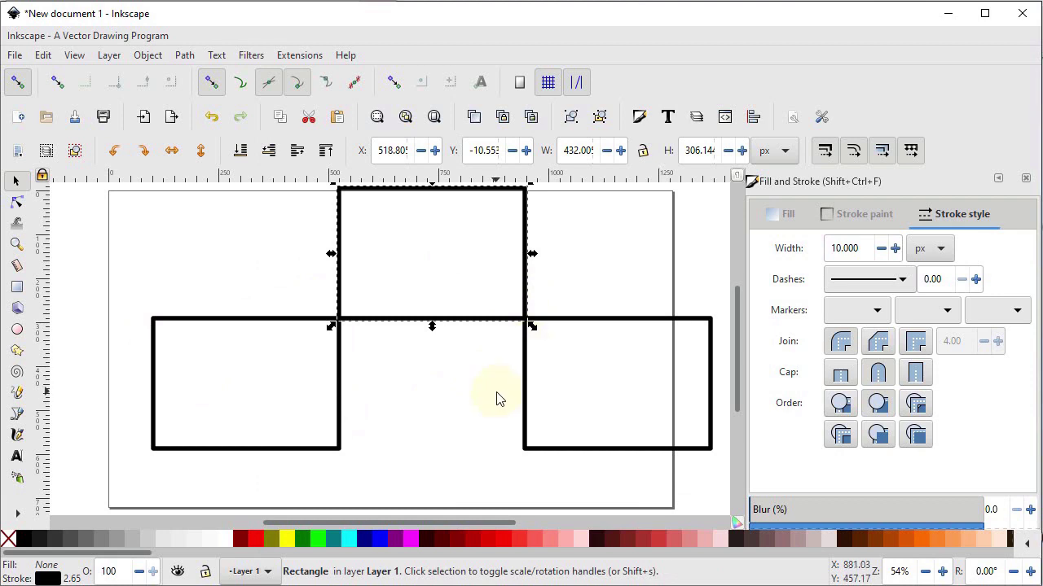
left_click(521, 395)
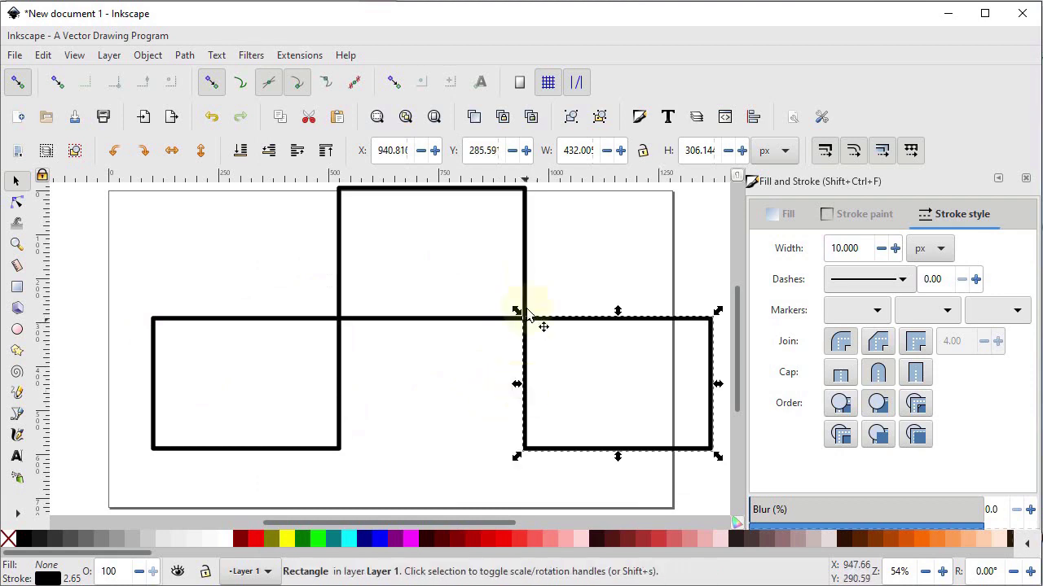
left_click(530, 277)
Step: Select all three outlined rectangles and delete them
key("exclam")
left_click_drag(639, 463, 96, 163)
key("Delete")
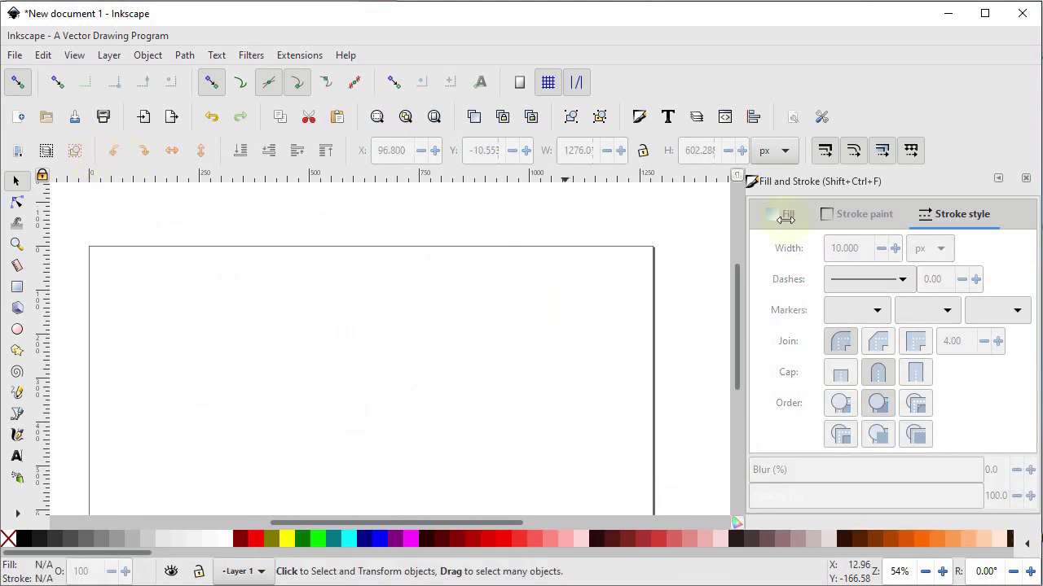
Step: Draw an unfilled, black-outlined circle about 330 px across on the left side of the page
left_click(25, 333)
left_click(149, 247)
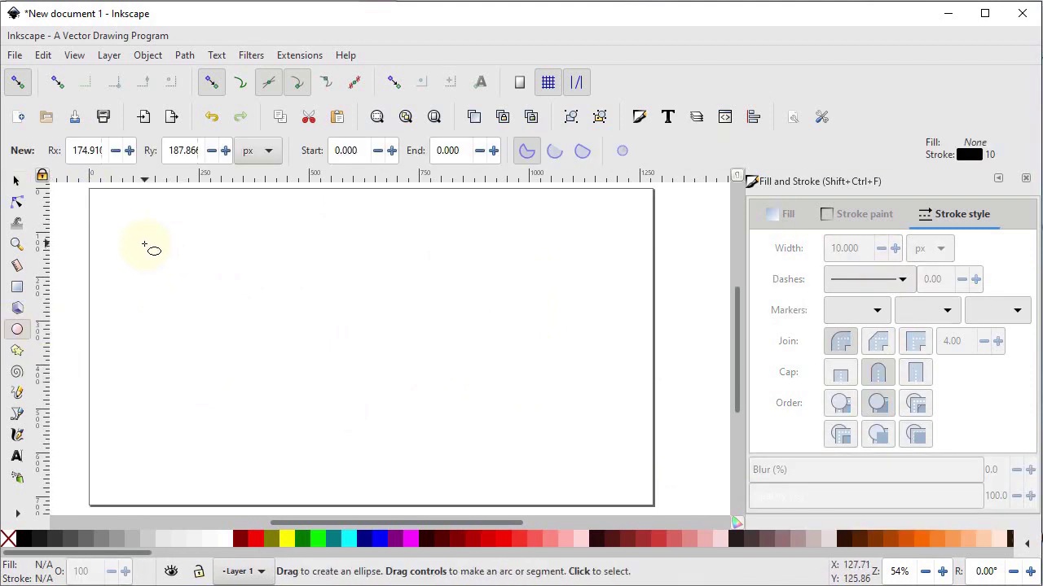
left_click_drag(141, 261, 282, 421)
left_click(15, 180)
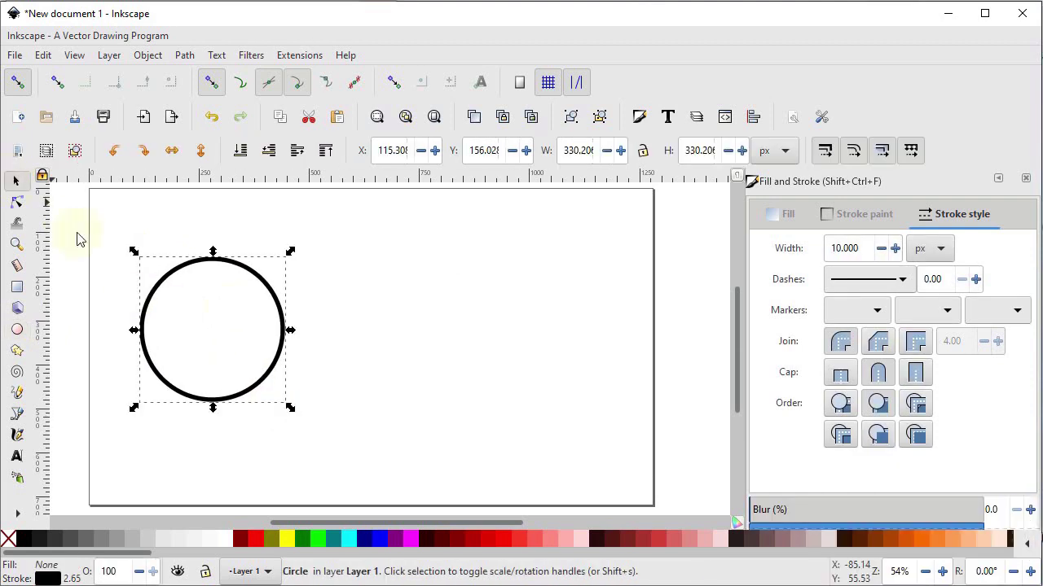
Step: Duplicate the circle, place the copy at about X 645 px, Y 150 px, and turn off path-intersection and cusp-node snapping
right_click(199, 274)
left_click(232, 246)
left_click_drag(165, 343, 365, 344)
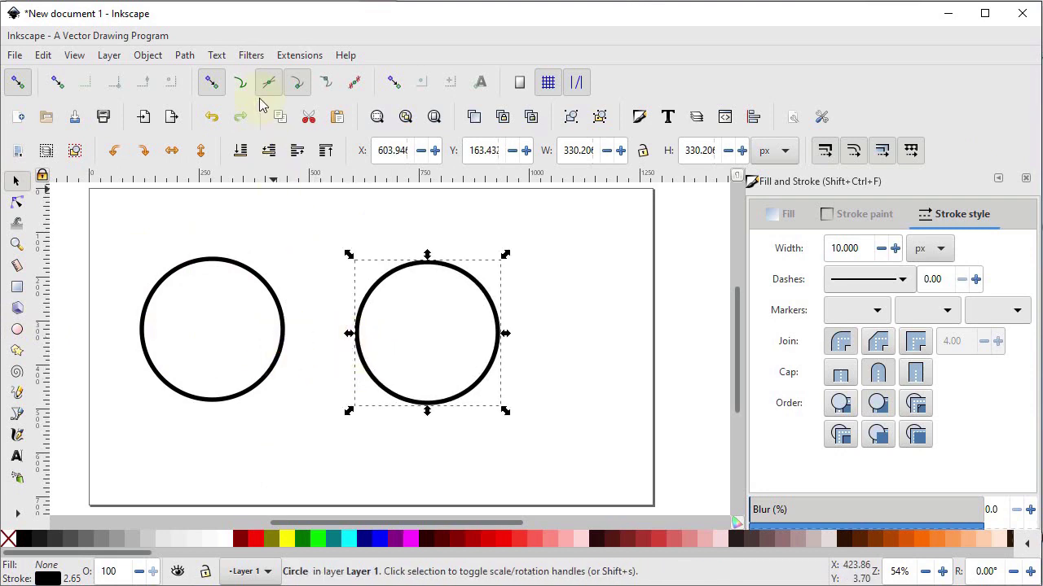
left_click(296, 85)
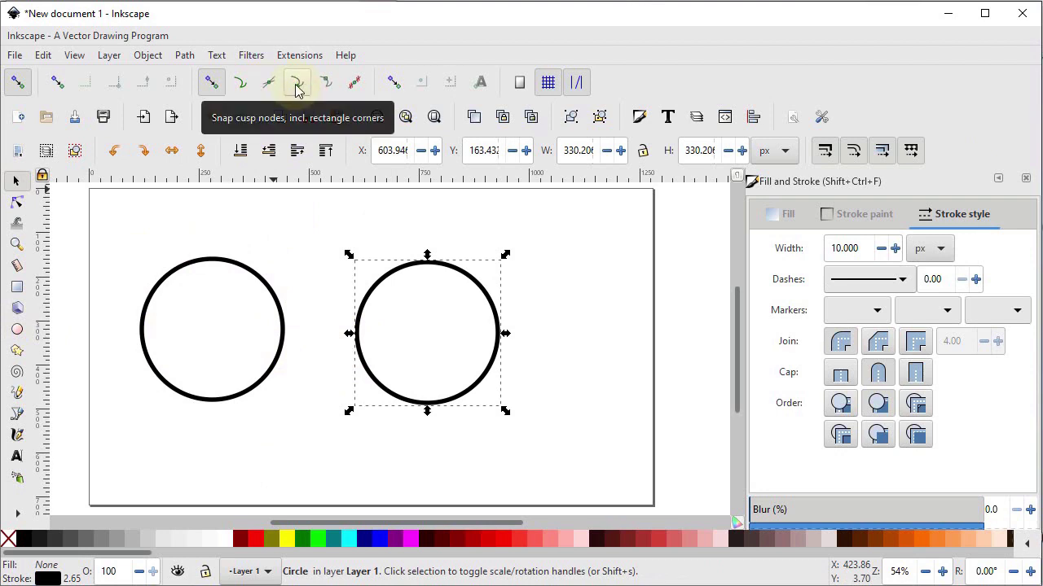
left_click_drag(377, 293, 394, 288)
Step: Enable snapping to smooth nodes and snap the copied circle's left node onto the original circle's right node
left_click(323, 85)
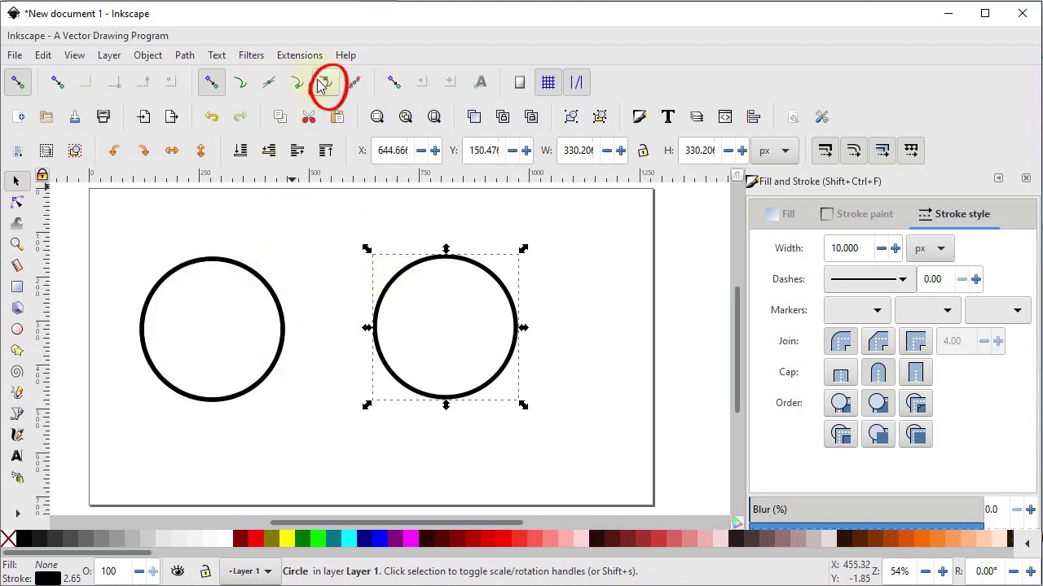
left_click_drag(375, 342, 284, 346)
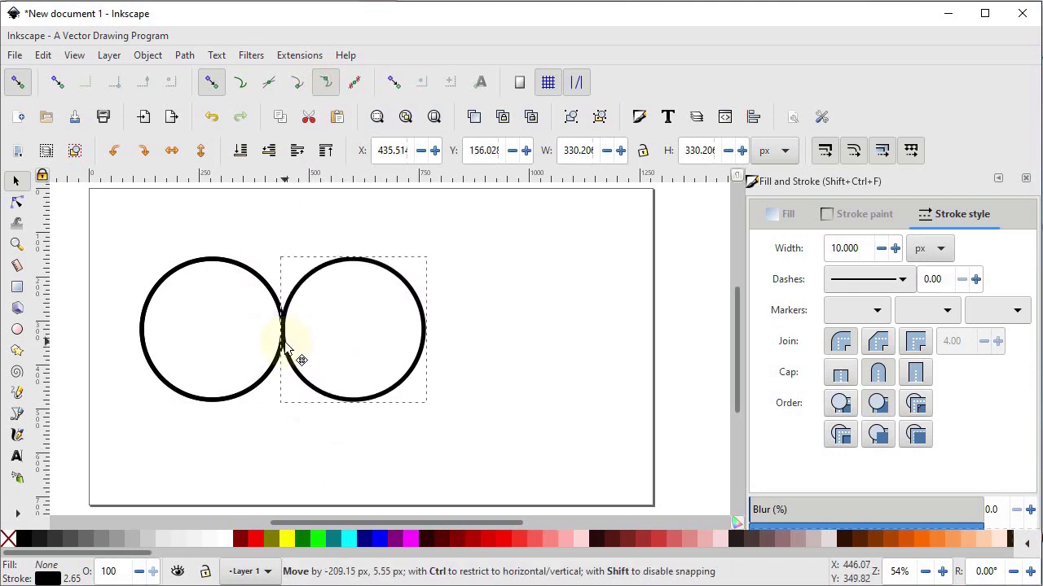
left_click_drag(285, 346, 286, 349)
left_click(201, 256)
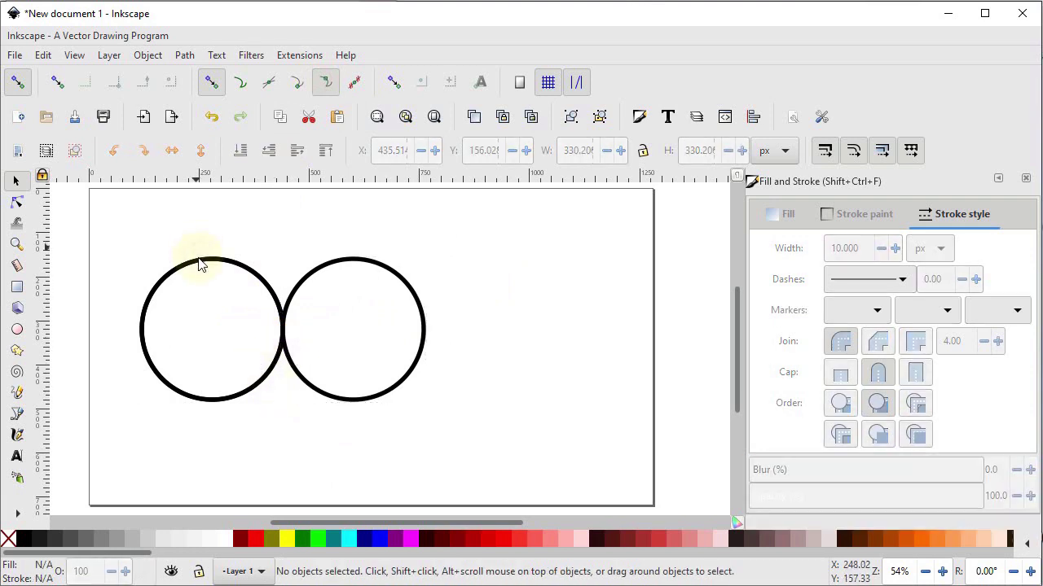
Step: Duplicate the left circle and snap the copy's left node onto the middle circle's right node, at about X 756 px
right_click(201, 264)
left_click(242, 245)
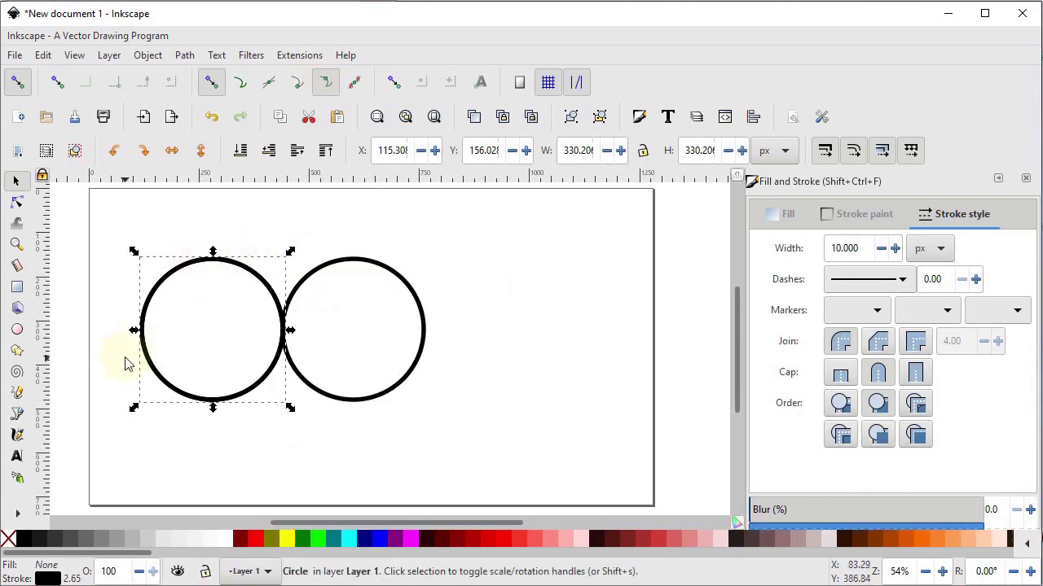
left_click_drag(147, 337, 433, 337)
left_click(181, 433)
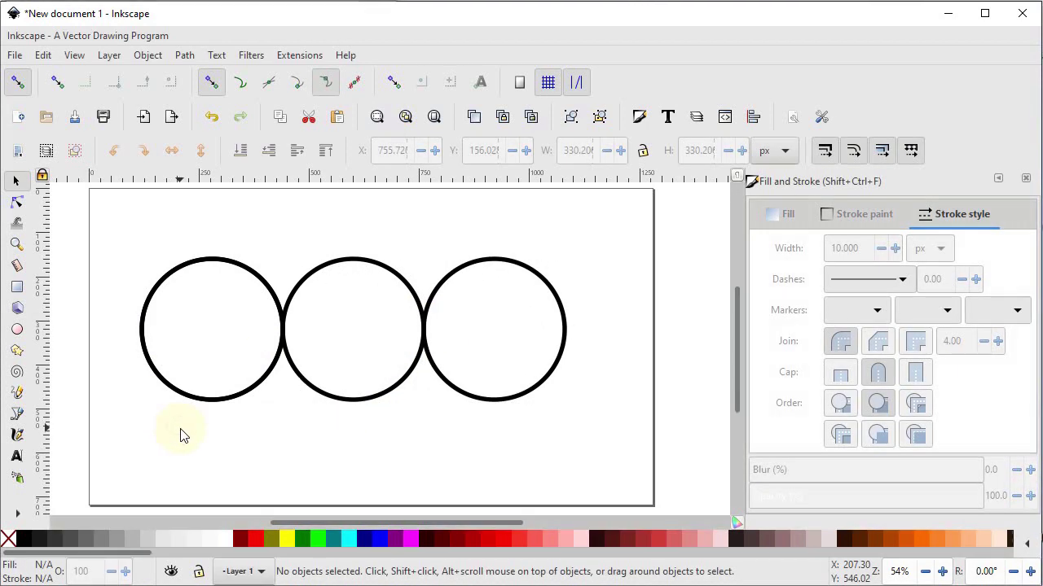
Step: Delete the two right-hand circles and draw an unfilled rectangle about 429 × 283 px beside the remaining circle
left_click_drag(182, 433, 582, 244)
key("Delete")
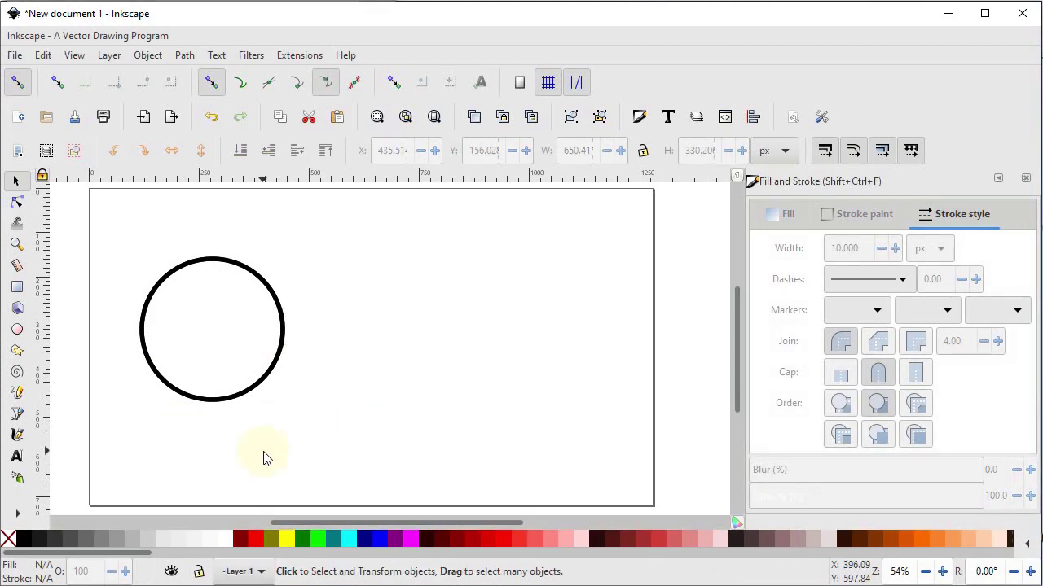
left_click(16, 286)
left_click_drag(331, 285, 521, 411)
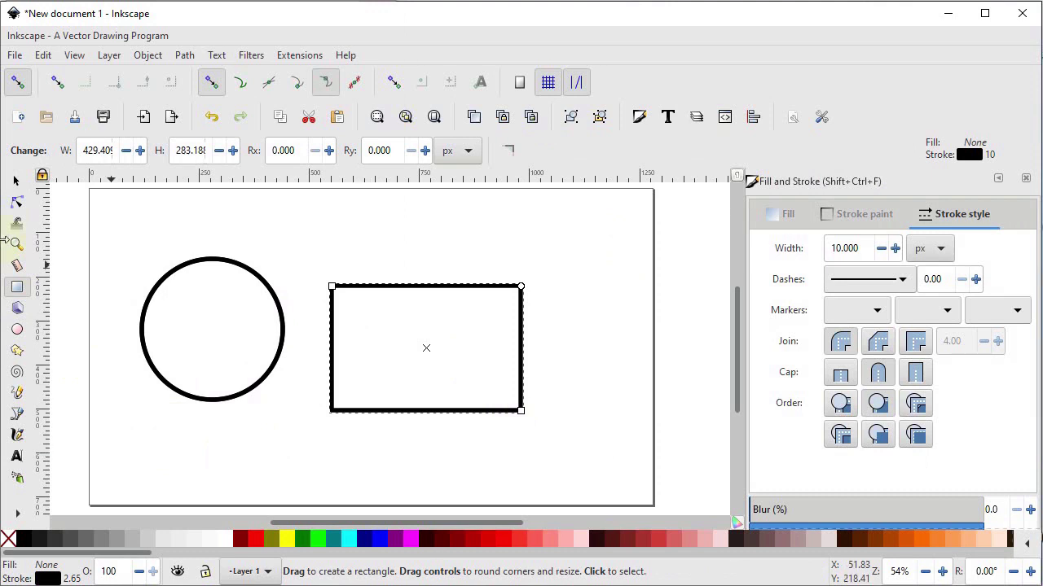
left_click(15, 182)
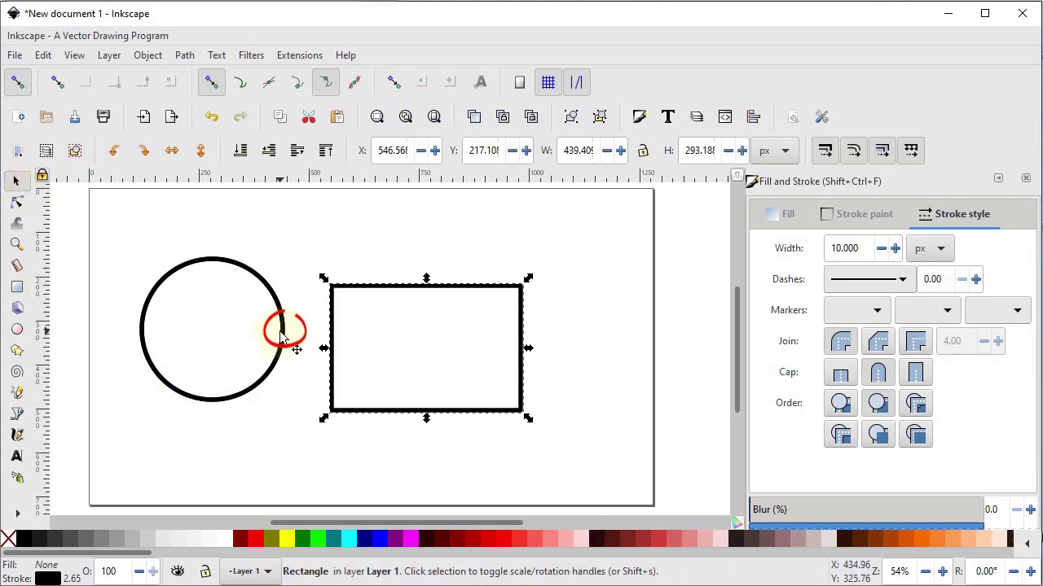
Step: Move the rectangle to about X 582 px, Y 326 px and enable snapping to both smooth and cusp nodes
left_click_drag(327, 292, 343, 339)
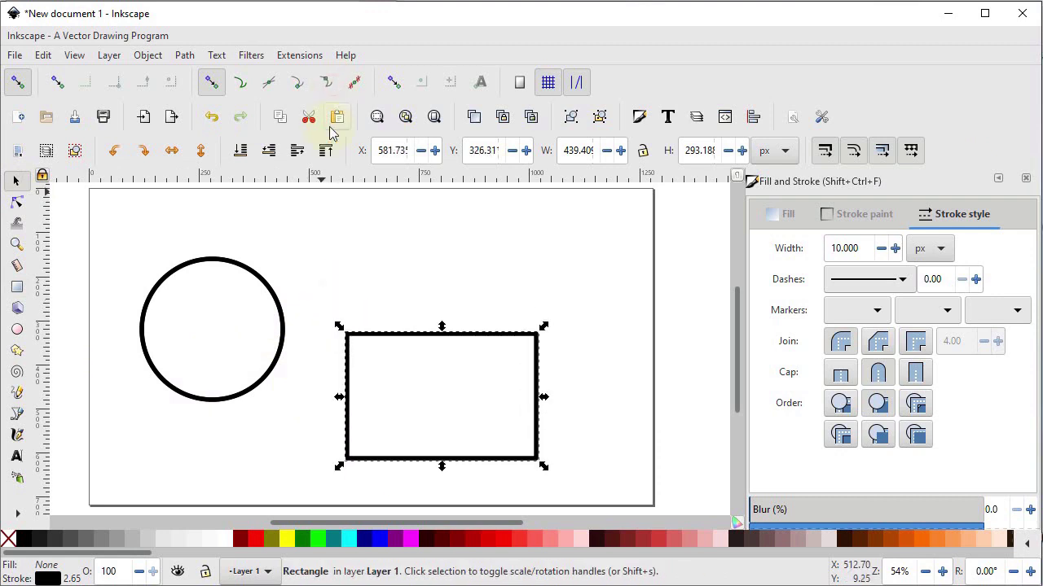
left_click(327, 89)
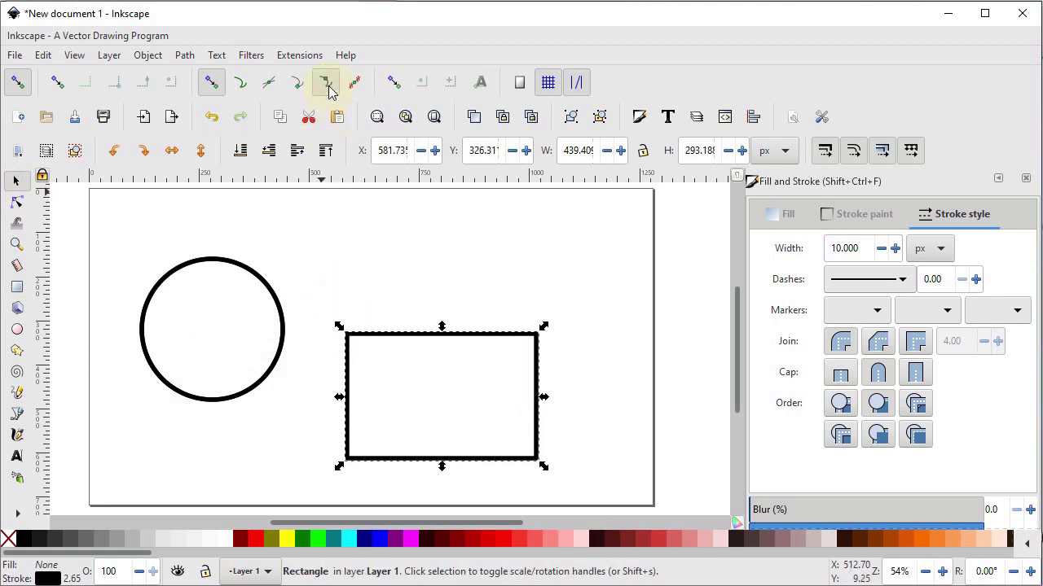
left_click(298, 85)
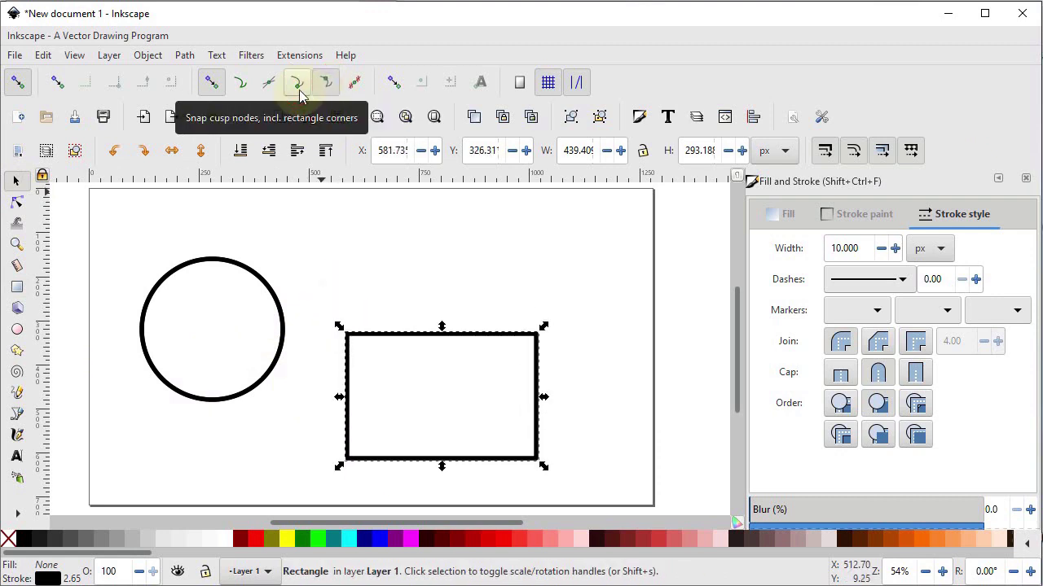
Step: Snap the circle's right node onto the rectangle's upper-left corner, placing the circle at about X 262 px, Y 166 px
left_click(277, 350)
left_click(277, 348)
left_click_drag(278, 348, 339, 344)
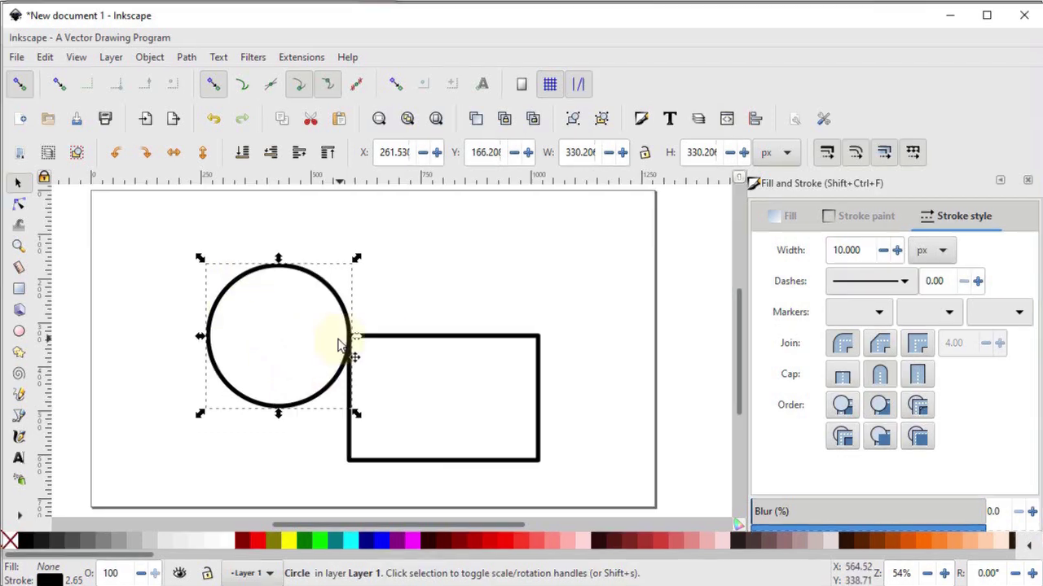
Step: Duplicate the circle and snap the copy's bottom node onto the rectangle's upper-right corner, at about X 851 px, Y 6 px
right_click(252, 280)
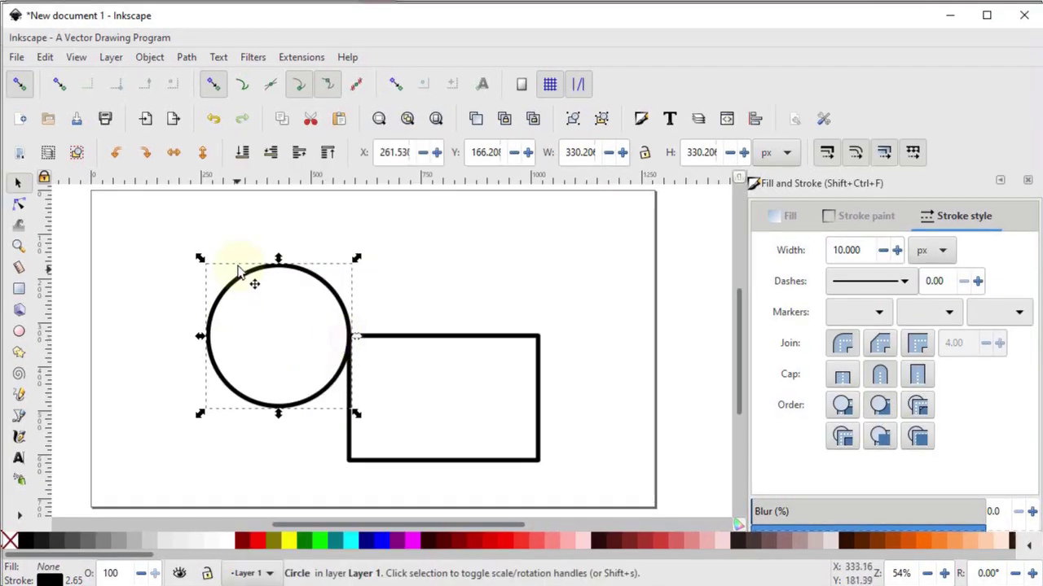
key("ctrl+d")
left_click_drag(311, 399, 575, 320)
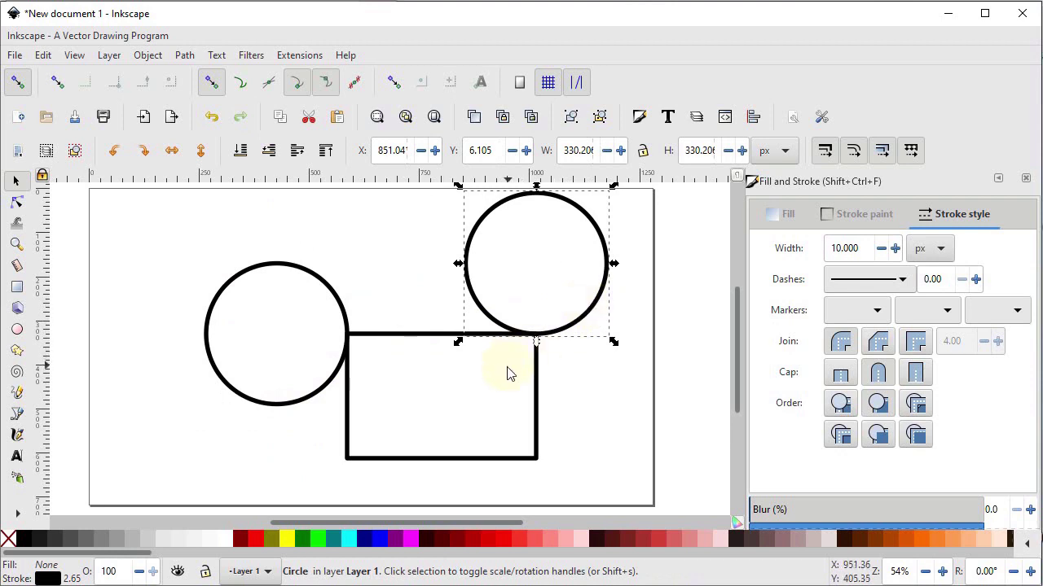
Step: Delete both circles and the rectangle, and draw a nearly horizontal straight line about 779 px long across the page
left_click_drag(671, 191, 154, 489)
key("Delete")
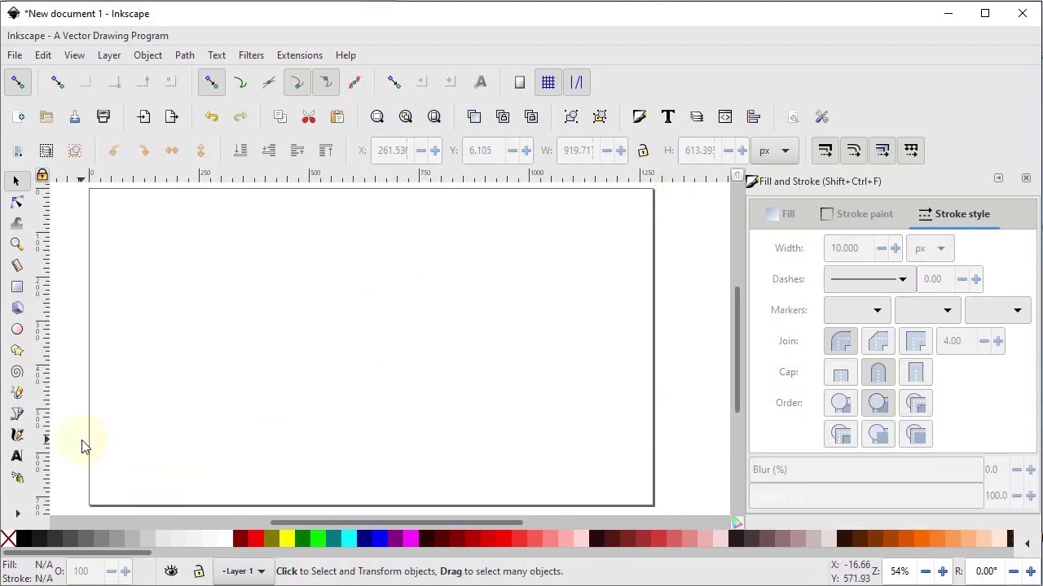
left_click(16, 413)
left_click(151, 372)
left_click(497, 373)
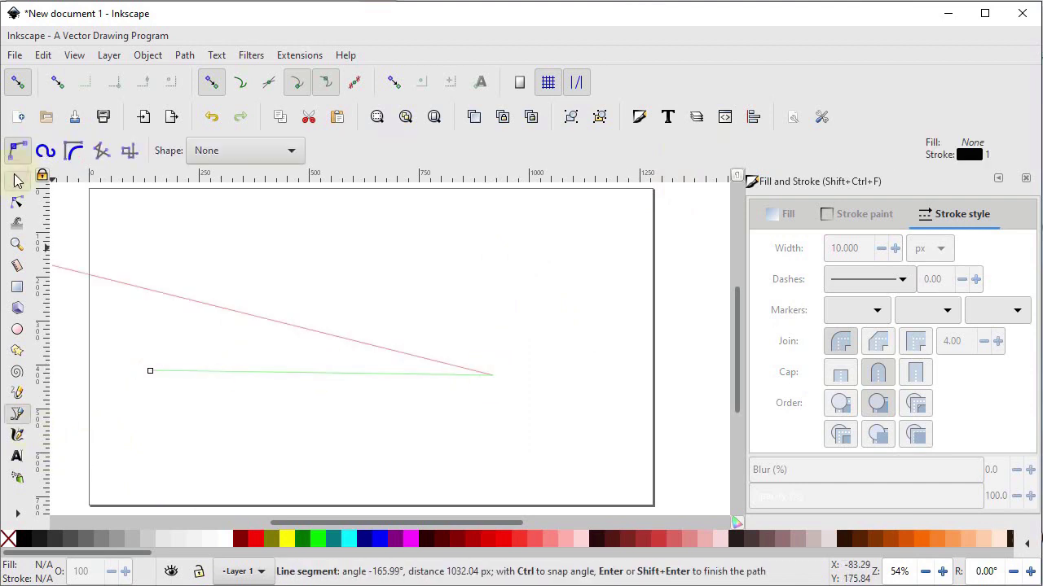
left_click(16, 180)
Step: Set the line's stroke width to 10 px
triple_click(843, 249)
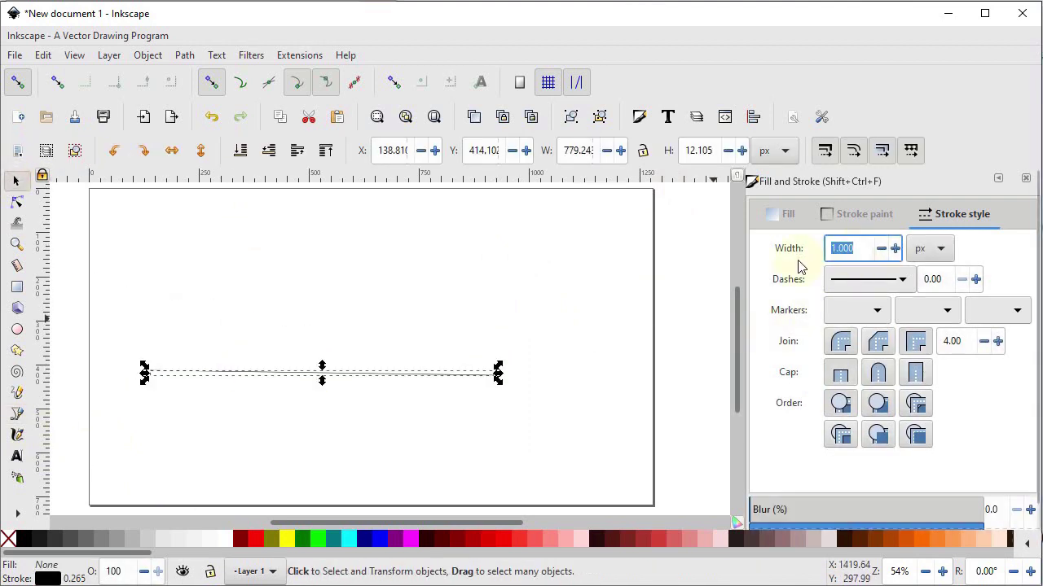
type("10")
key("Return")
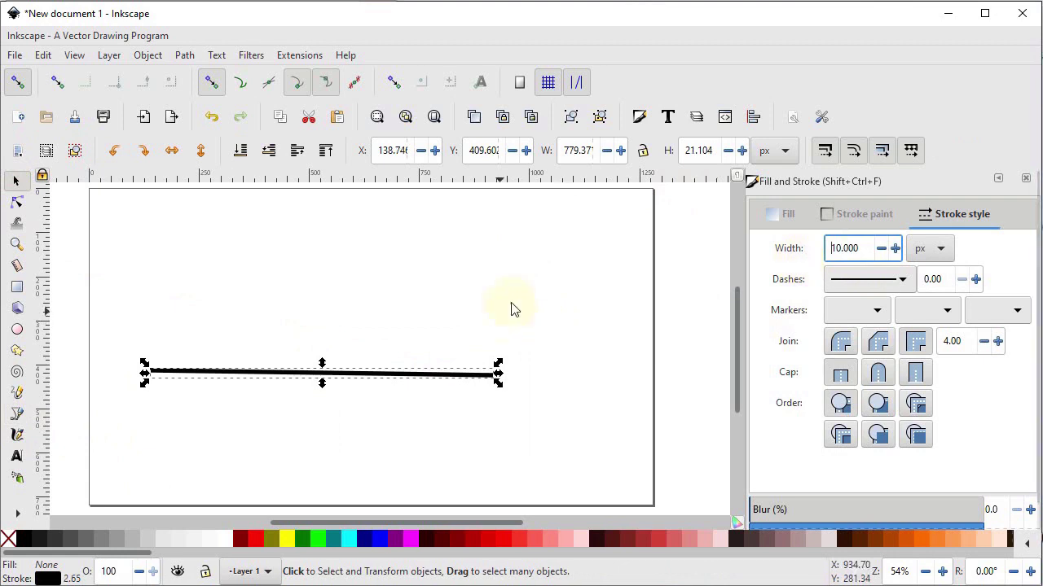
Step: Draw a circle about 297 px across above the line and, with midpoint snapping enabled, snap its bottom node onto the line's midpoint
left_click(17, 329)
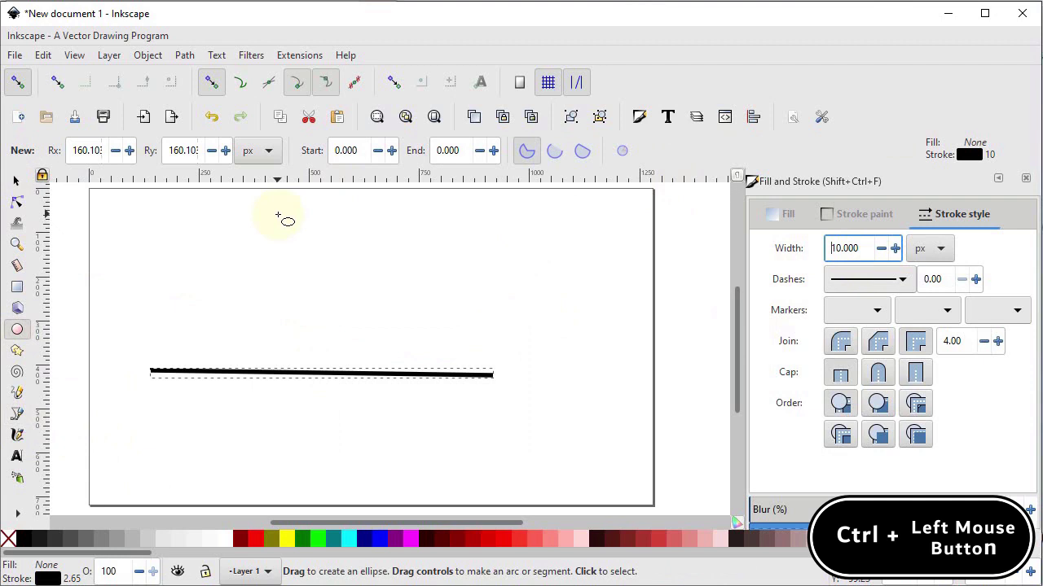
left_click_drag(279, 216, 413, 340)
key("s")
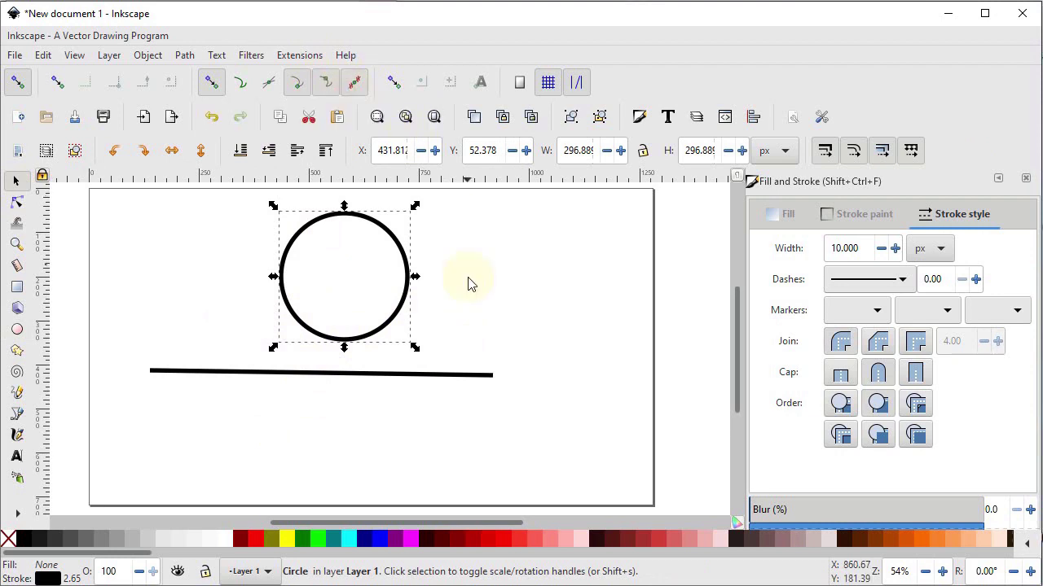
left_click_drag(359, 342, 334, 369)
Step: Delete the circle and line, and draw an unfilled, black-outlined rectangle about 329 × 231 px in the page's upper-left area
left_click_drag(526, 230, 114, 423)
key("Delete")
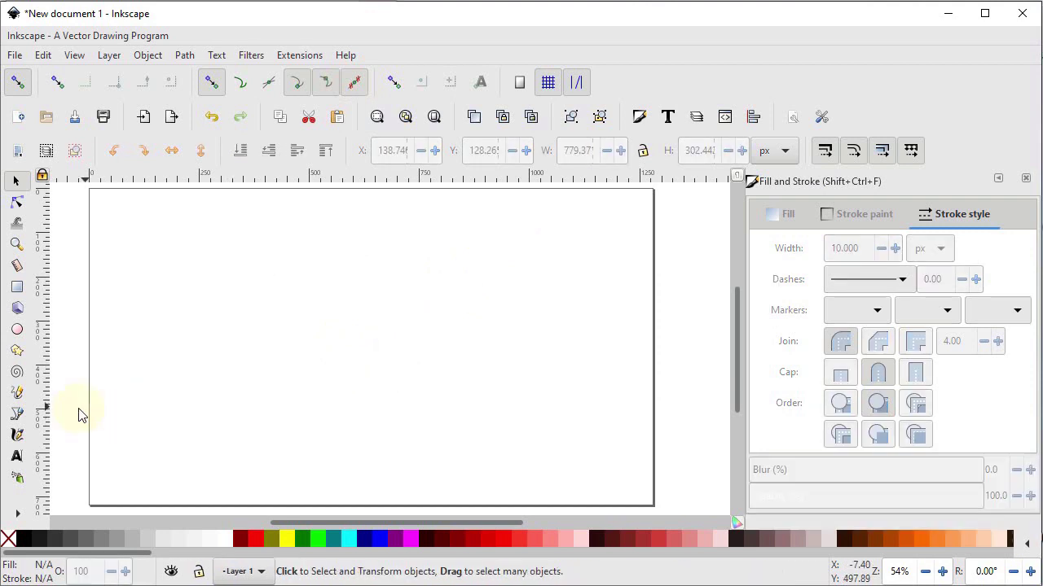
left_click(17, 289)
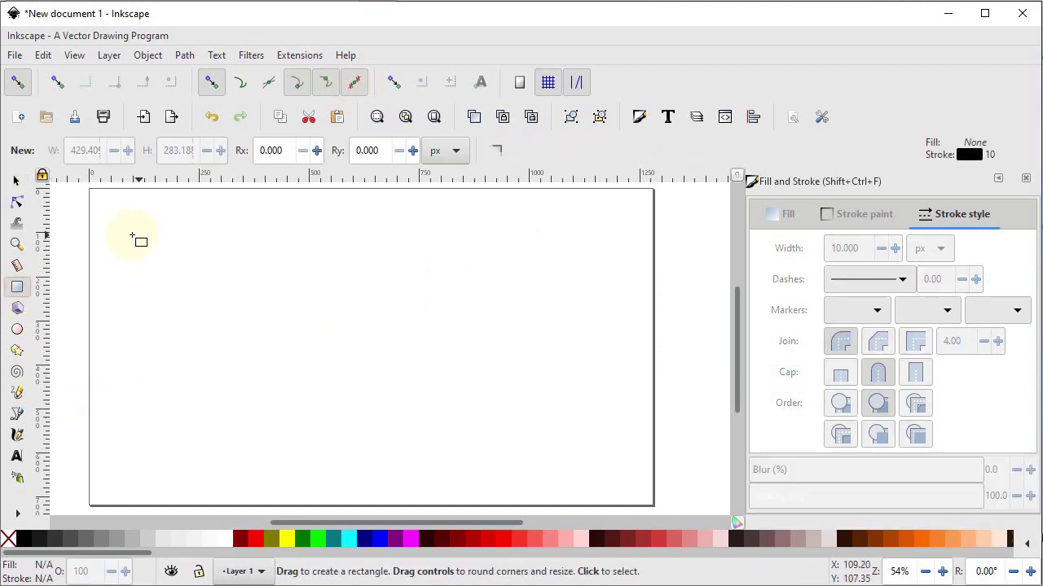
left_click_drag(130, 235, 276, 336)
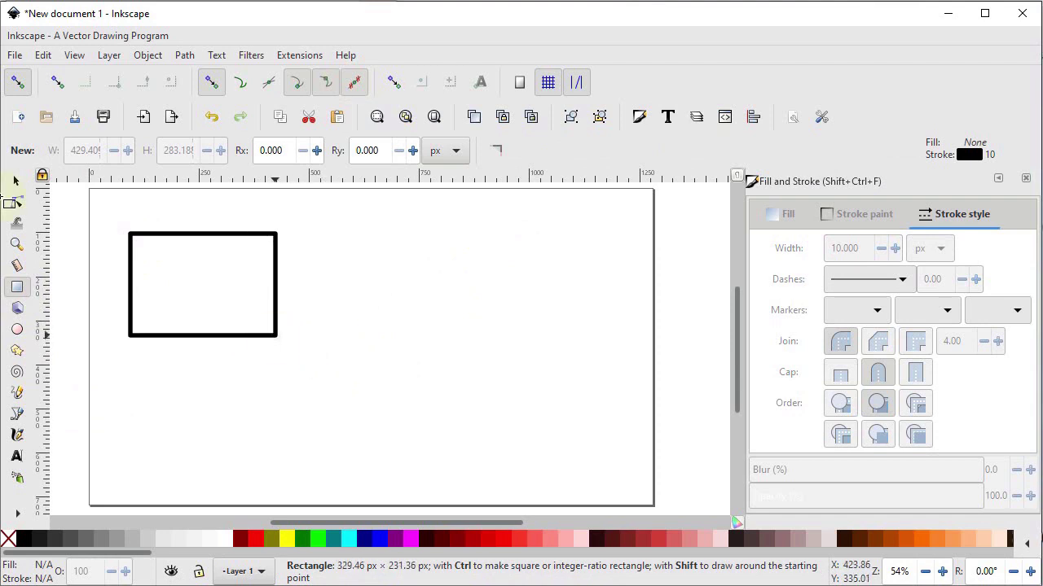
Step: Duplicate the rectangle and place the copy on the right side of the page, at about X 750 px, Y 117 px
left_click(15, 184)
left_click_drag(188, 240, 479, 253)
right_click(196, 251)
left_click(251, 254)
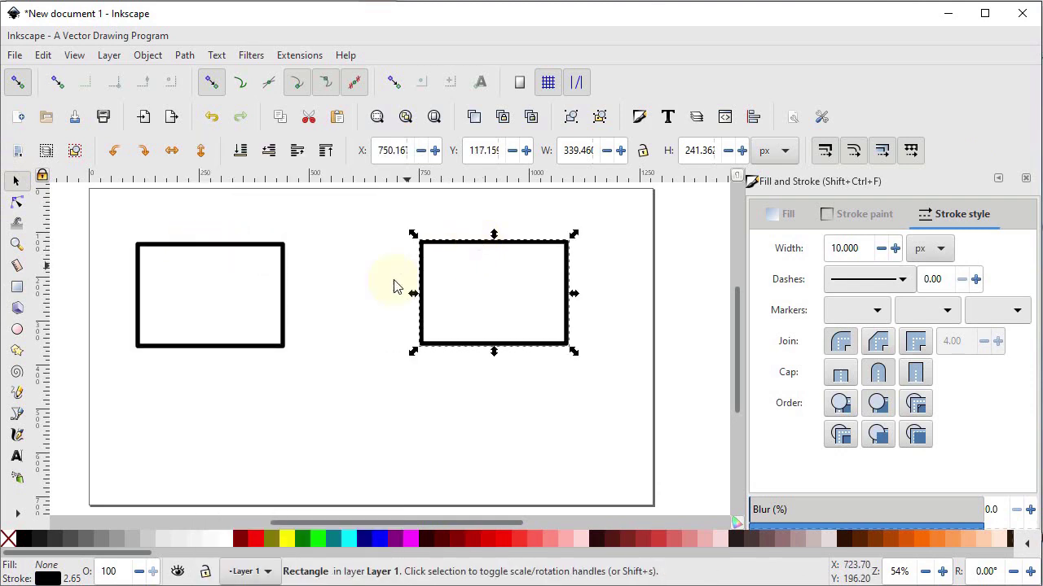
Step: Move the left rectangle's rotation centre below it to about X 267 px, Y 419 px, and rotate the rectangle slightly
left_click(269, 350)
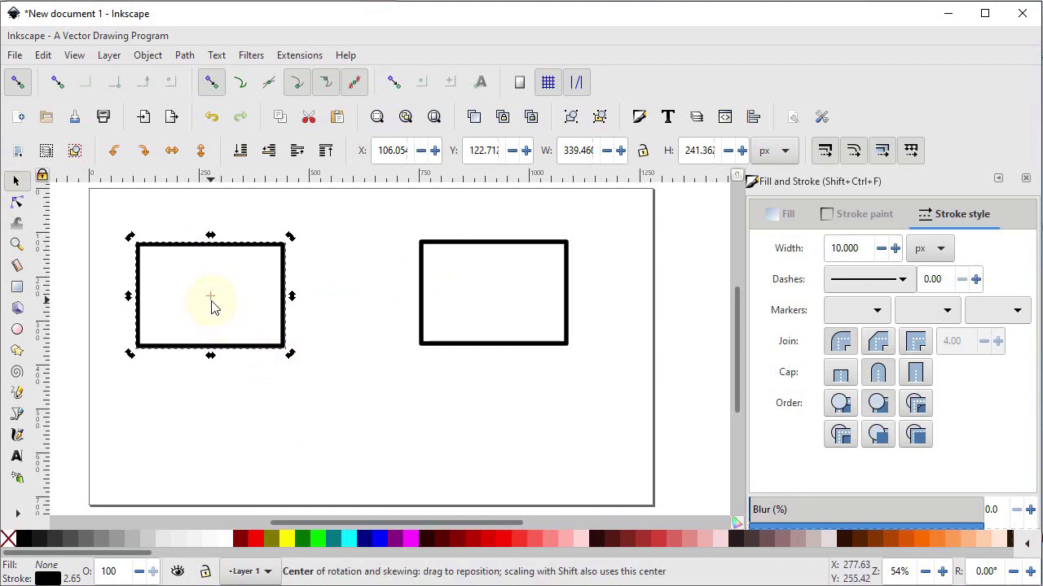
left_click_drag(211, 302, 207, 380)
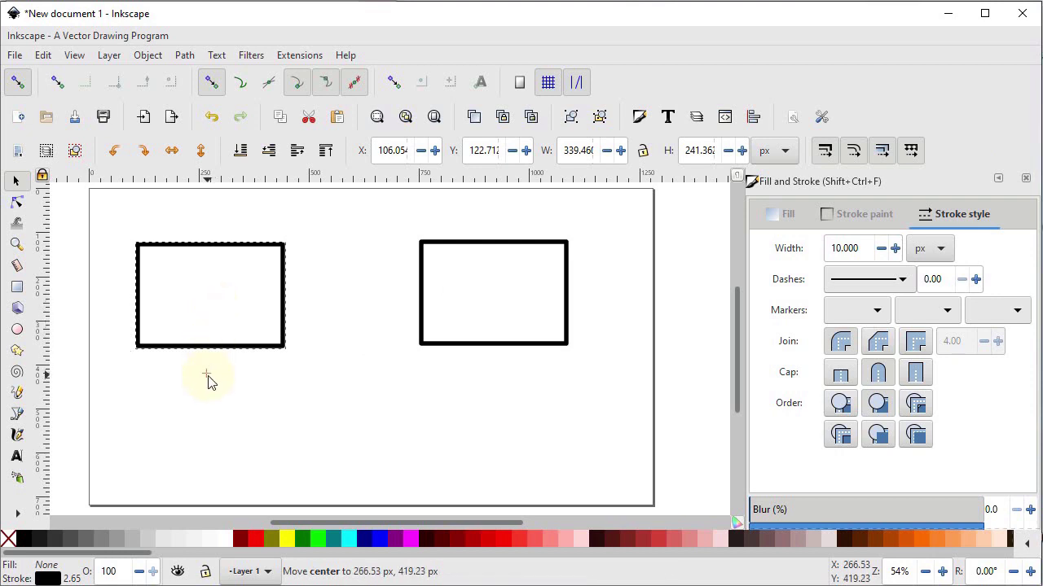
left_click_drag(291, 235, 260, 285)
Step: Rotate the right rectangle very slightly about its own centre
left_click(492, 308)
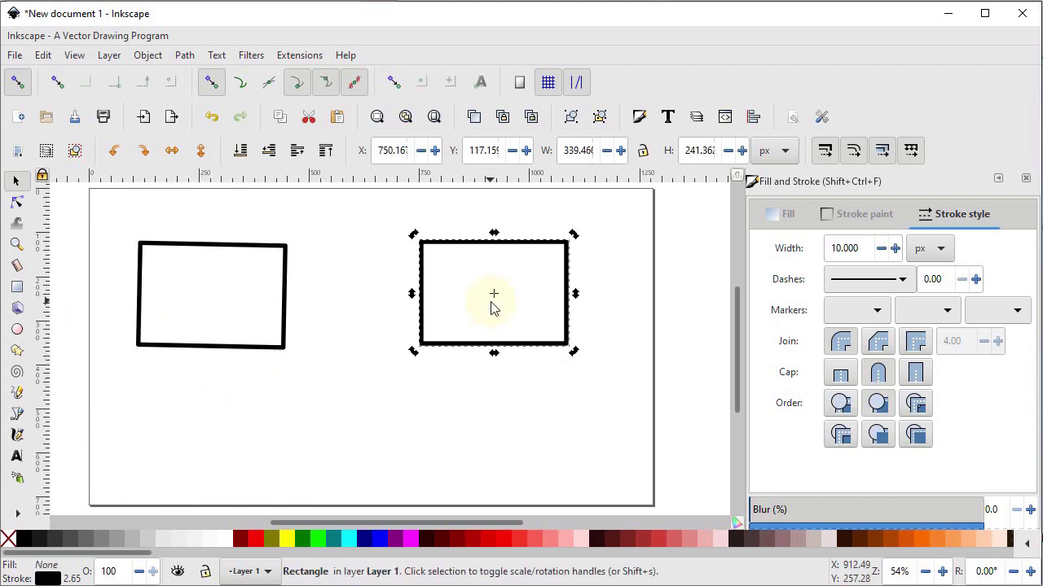
left_click(570, 244)
left_click_drag(573, 235, 546, 273)
Step: Delete the left rectangle and move the remaining one to about X 441 px, Y 231 px
left_click(286, 302)
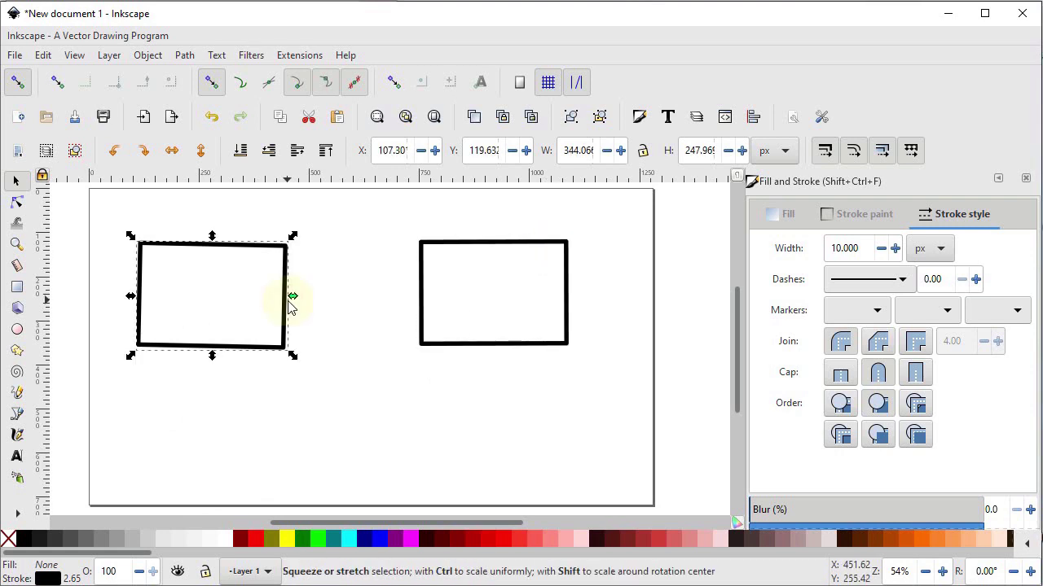
left_click_drag(461, 243, 325, 296)
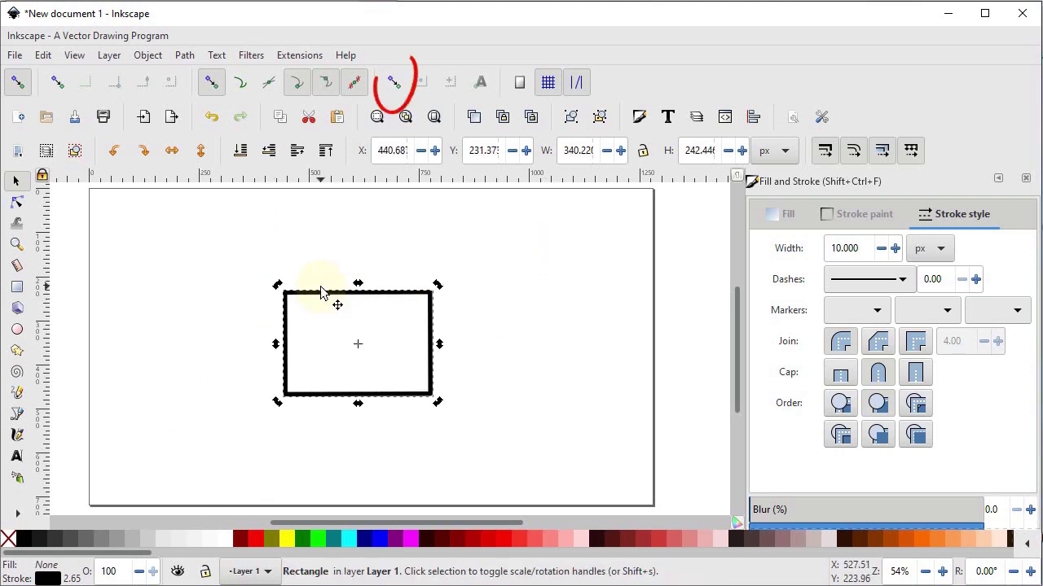
Step: Turn on snapping to object centres and draw a diagonal line from the rectangle's centre, about 432 px across and 135 px up
left_click(395, 86)
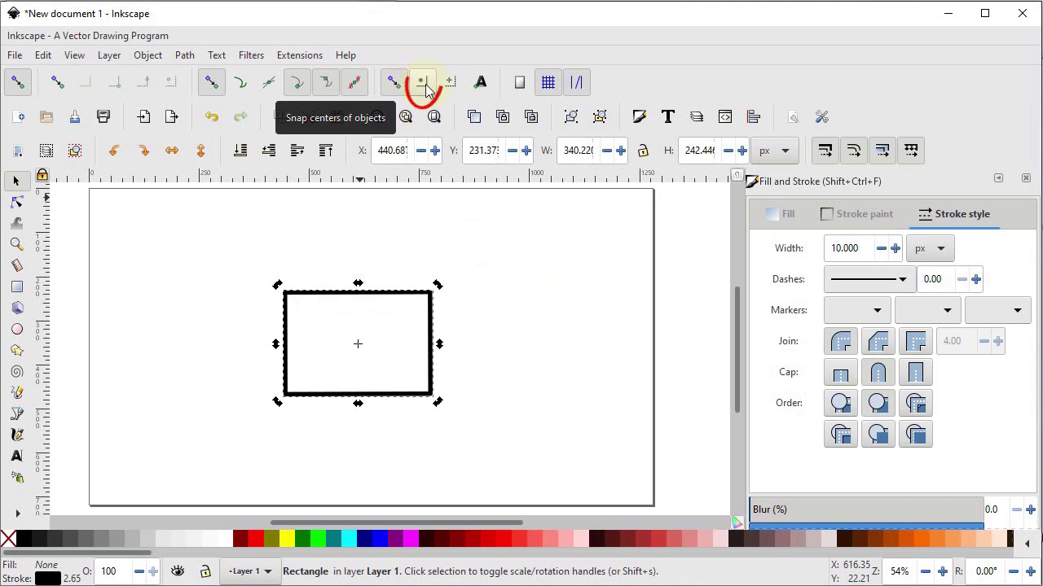
left_click(423, 85)
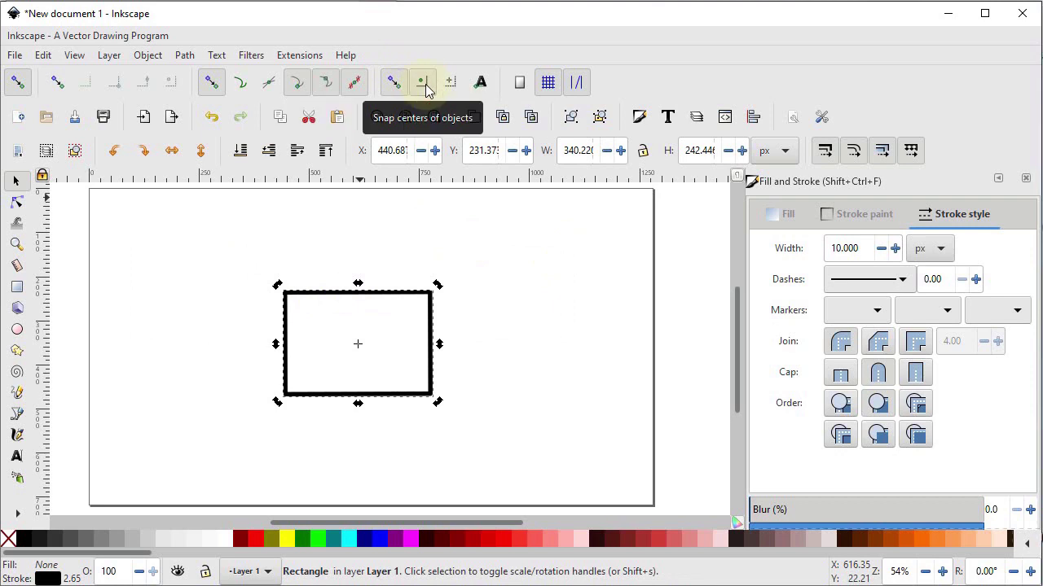
left_click(16, 414)
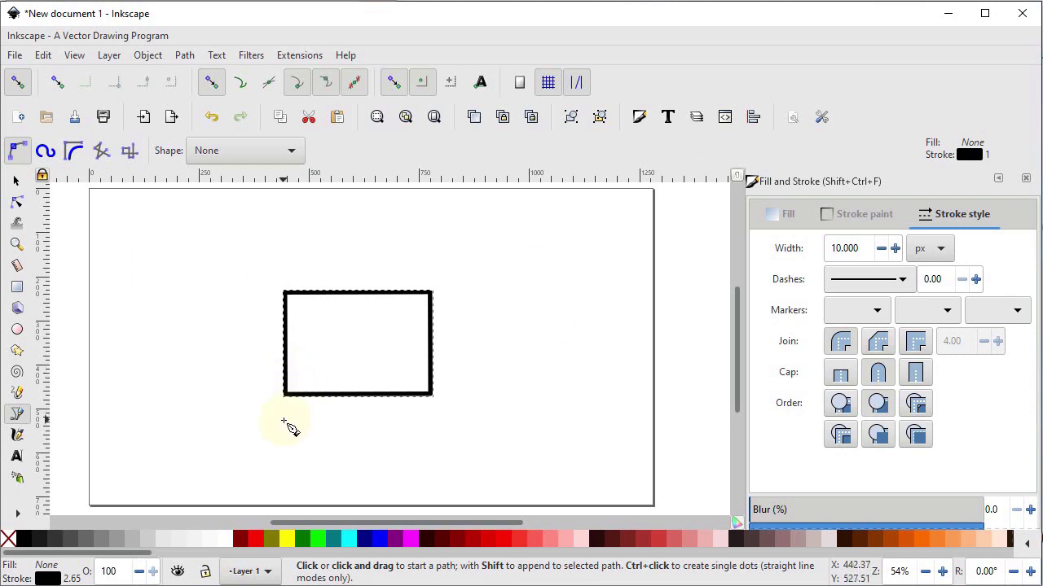
left_click(358, 344)
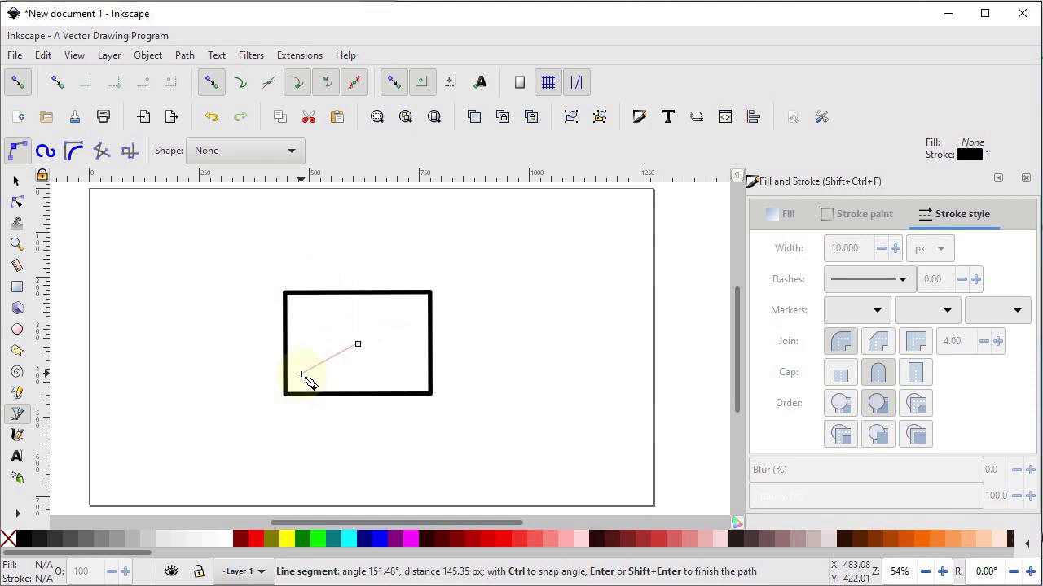
left_click(547, 286)
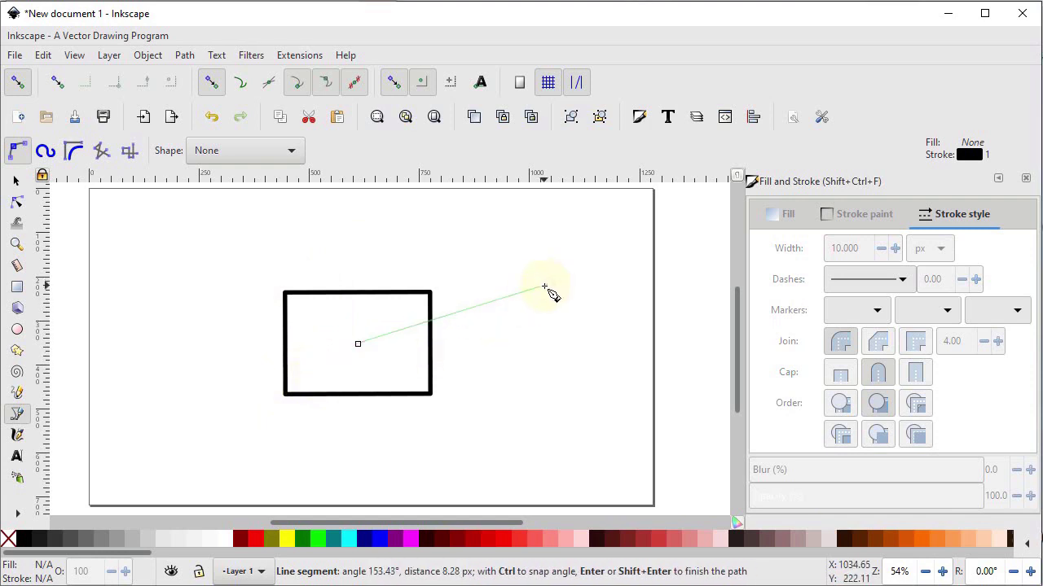
key("Return")
key("s")
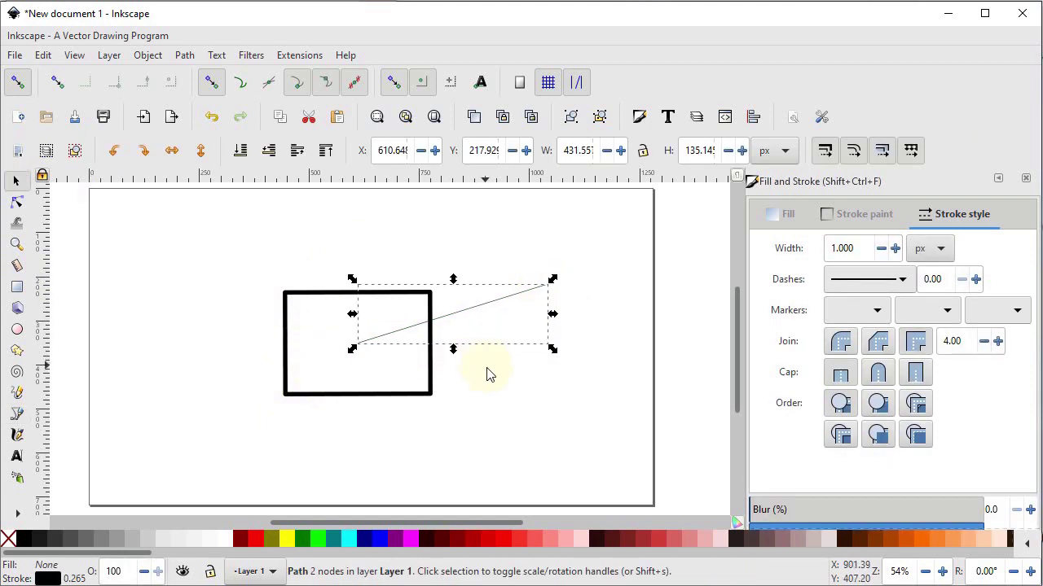
Step: Delete the diagonal line and turn on snapping to rotation centres with the rectangle selected
left_click(474, 317)
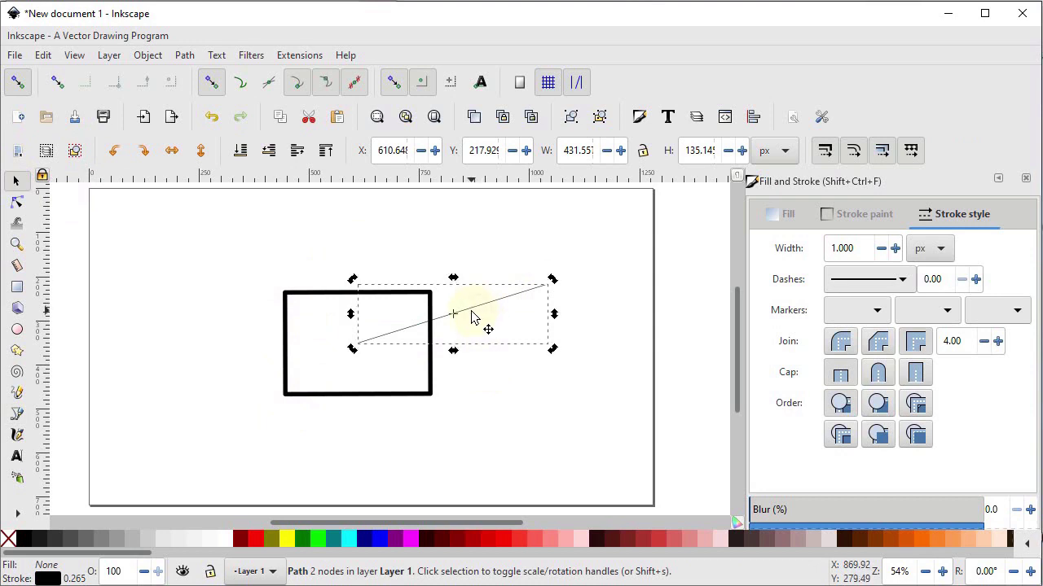
key("Delete")
left_click(432, 303)
left_click(421, 303)
left_click(422, 303)
left_click(422, 303)
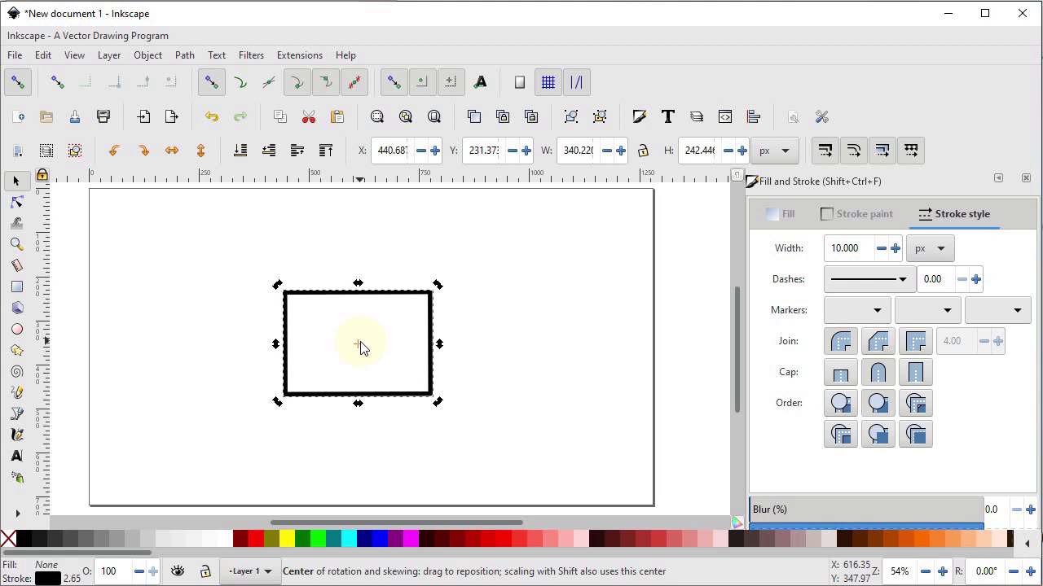
Step: Move the rectangle's rotation centre to its lower-left corner and rotate the rectangle very slightly about it
left_click_drag(360, 343, 286, 396)
left_click(432, 302)
left_click_drag(440, 298, 387, 304)
left_click(389, 304)
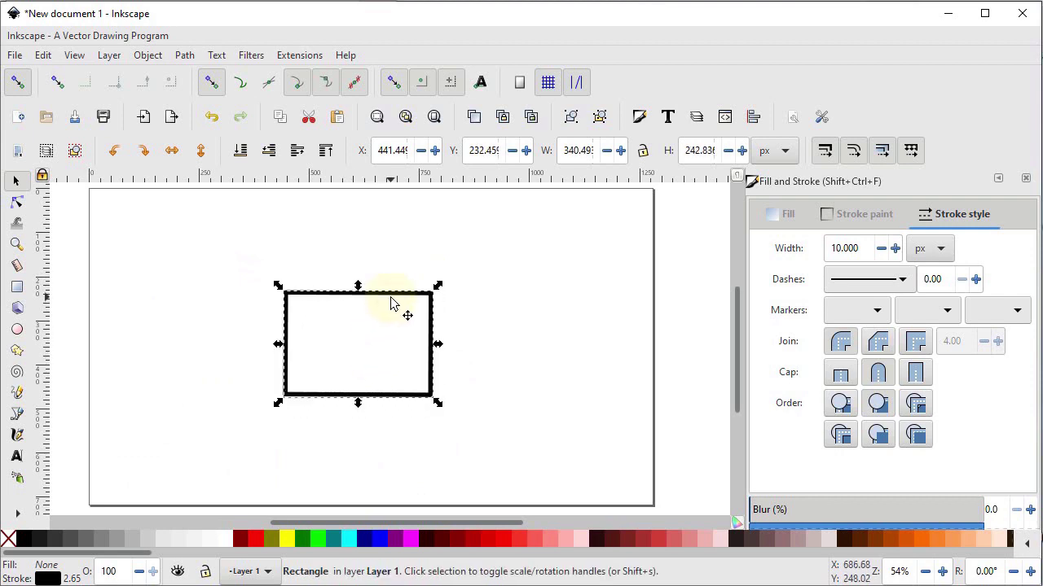
Step: Delete the rectangle and open the Align and Distribute settings
key("Delete")
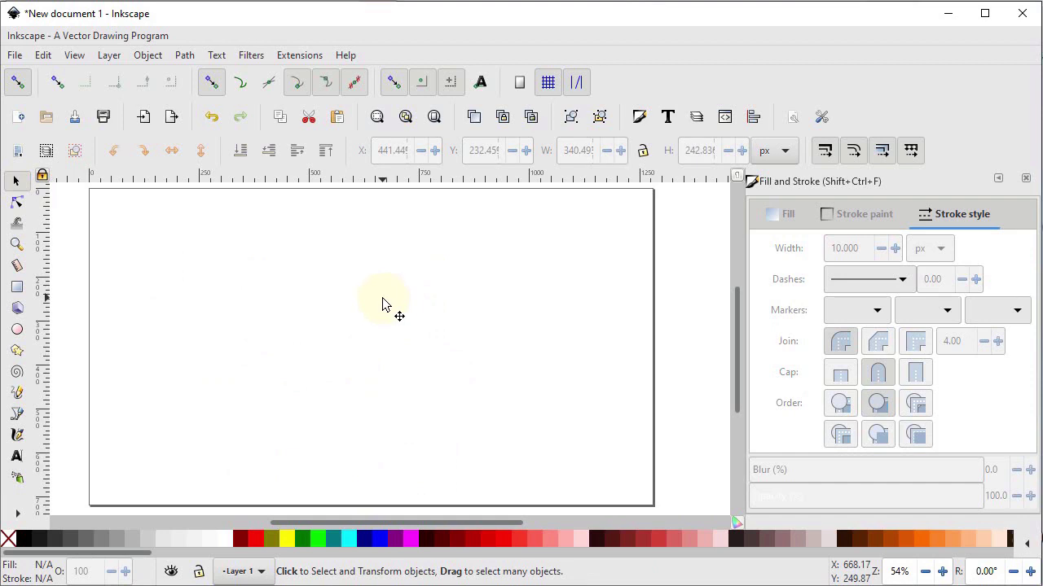
left_click(752, 119)
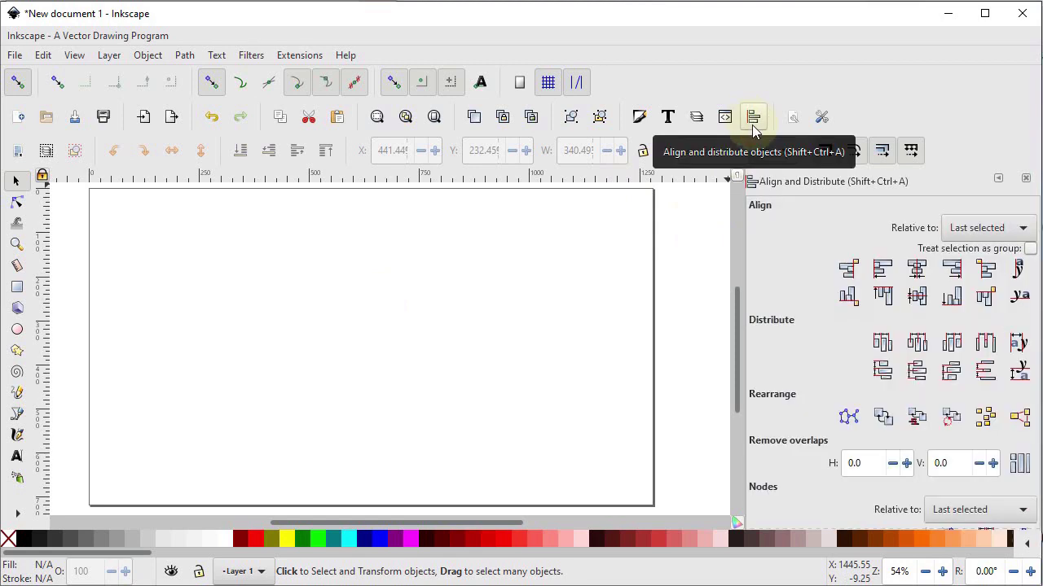
Step: Draw a thin horizontal bar about 663 × 20 px near the page's upper edge, with no stroke and a red fill
left_click(17, 287)
left_click_drag(188, 231, 479, 237)
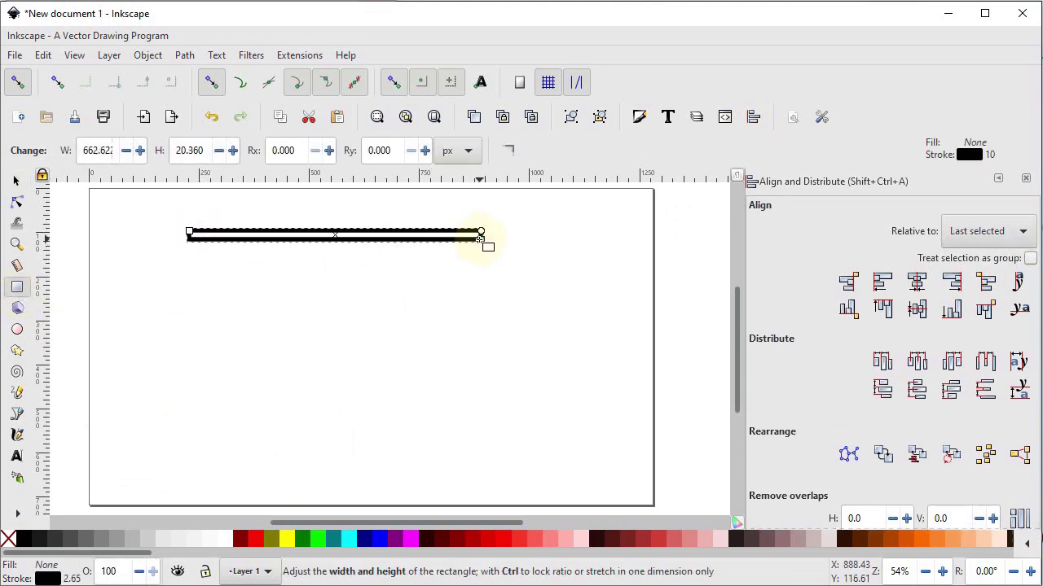
left_click(481, 237, "shift")
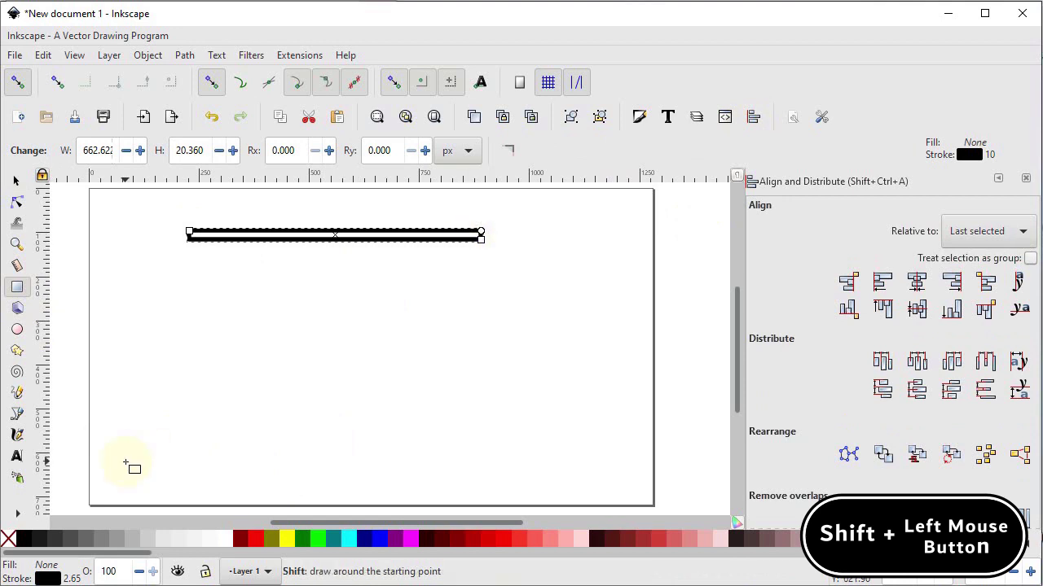
left_click(7, 538, "shift")
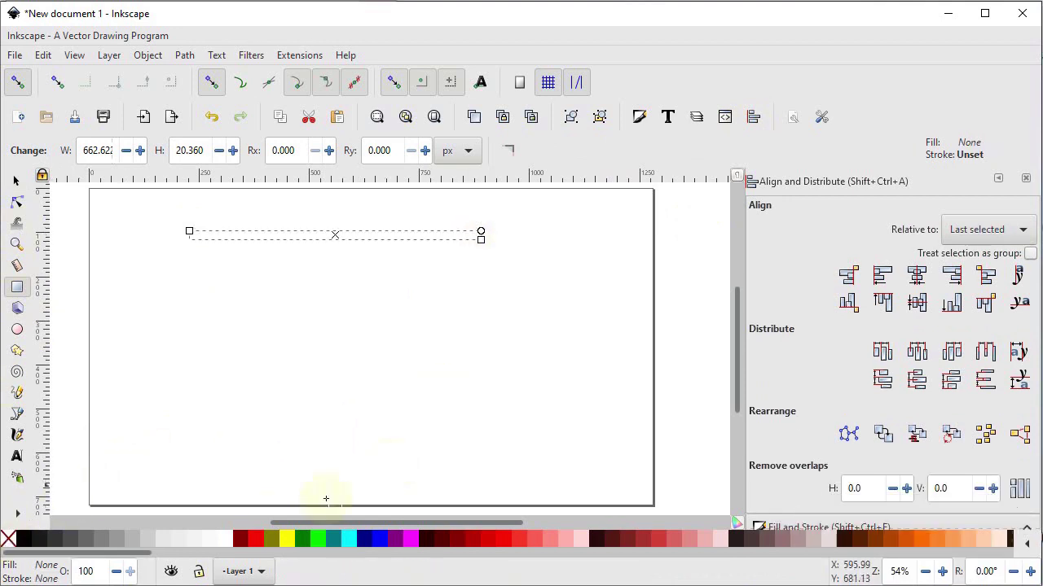
left_click(255, 539)
left_click(15, 180)
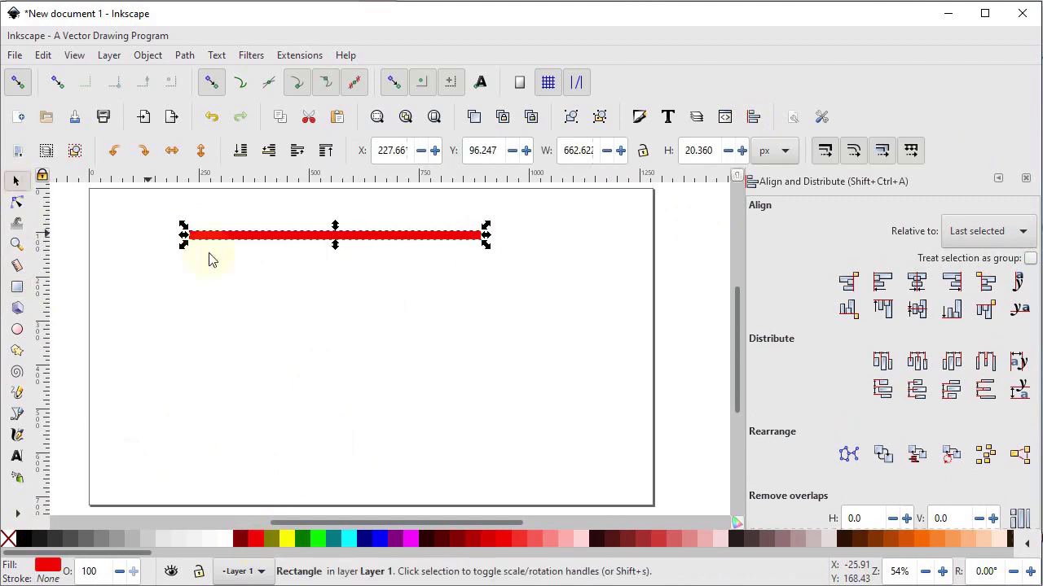
Step: Draw five more red horizontal bars of differing lengths, thicknesses and offsets below the first, spread down the page
left_click(16, 287)
left_click_drag(151, 261, 578, 273)
left_click_drag(278, 299, 619, 311)
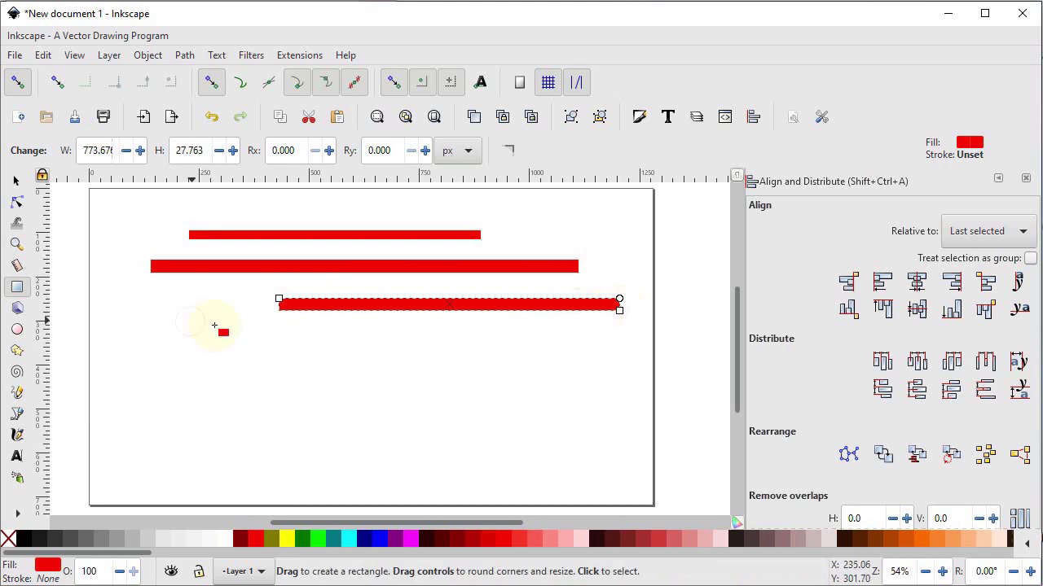
left_click_drag(190, 322, 564, 345)
mouse_move(95, 378)
left_mouse_down()
mouse_move(346, 437)
mouse_move(616, 407)
left_mouse_up()
left_click_drag(263, 434, 497, 446)
left_click(17, 202)
left_click(16, 181)
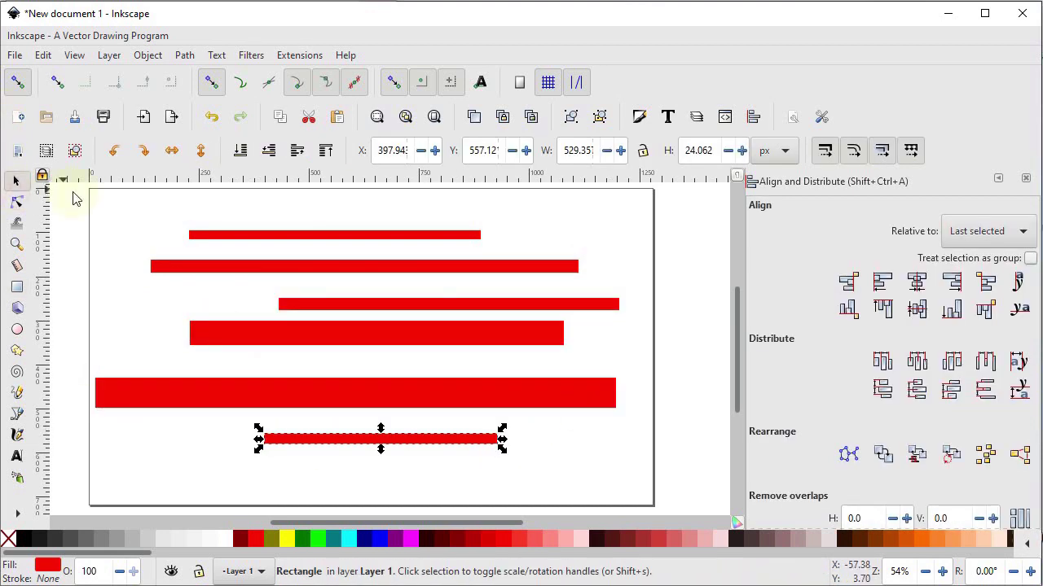
Step: Select all six bars and centre them on the vertical axis relative to the page
key("ctrl+a")
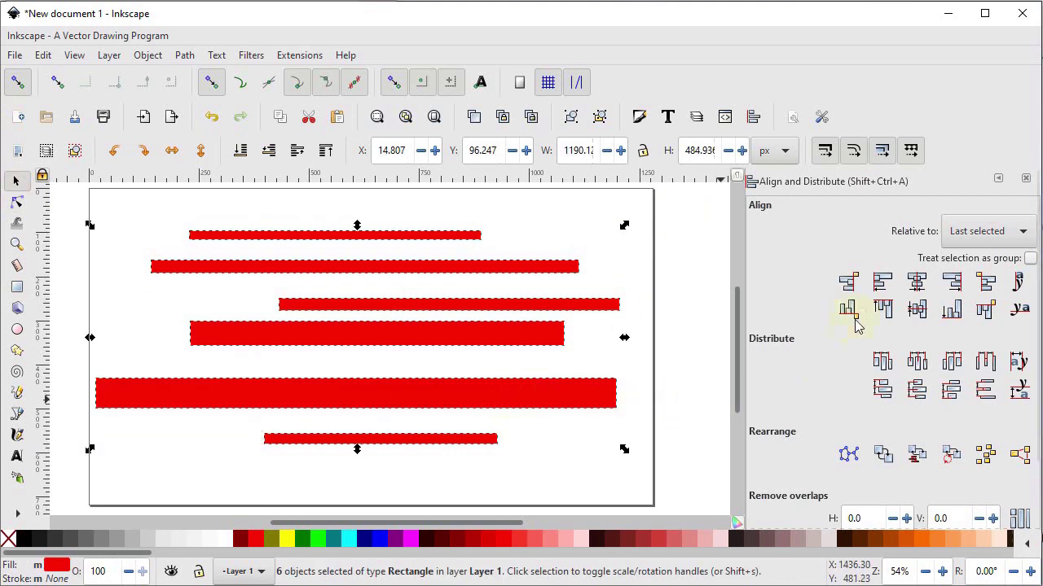
left_click(977, 231)
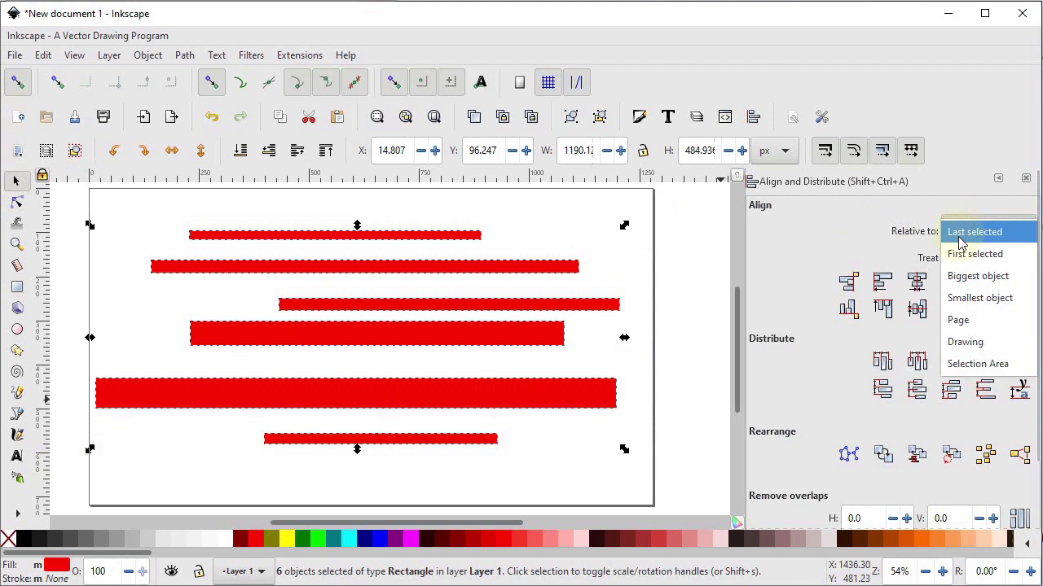
left_click(961, 321)
left_click(918, 282)
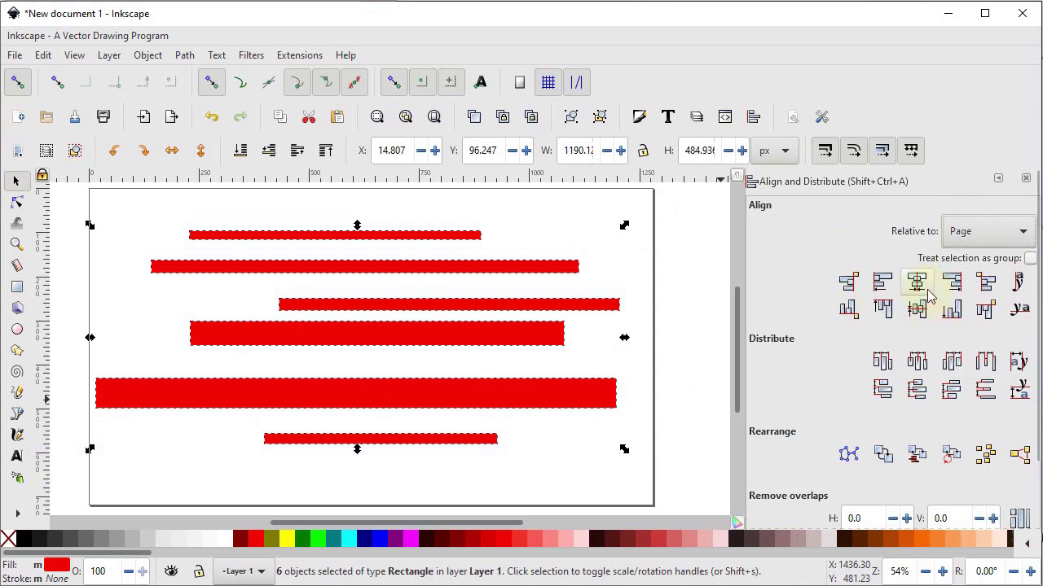
left_click(918, 282)
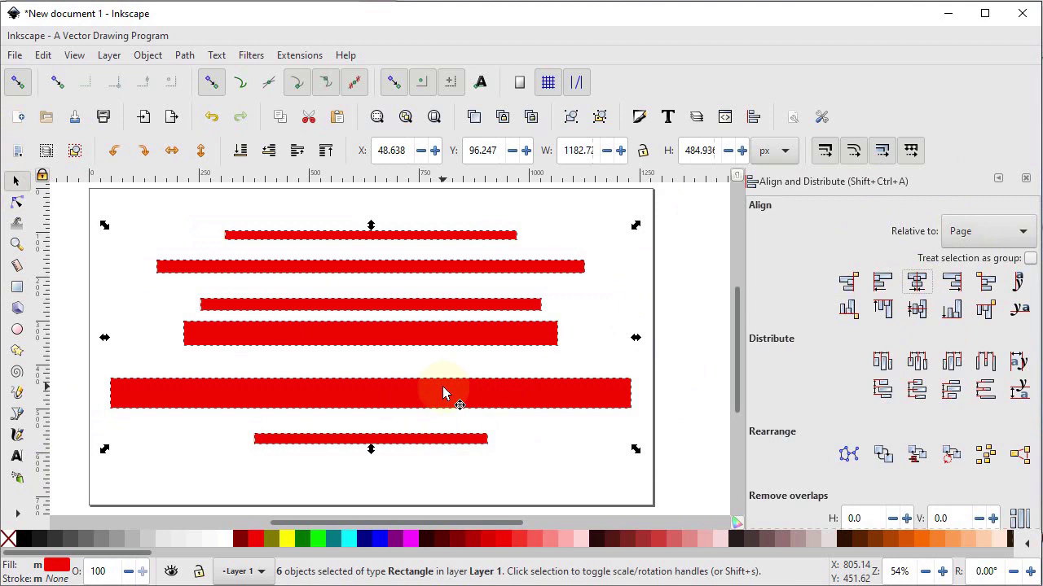
Step: Make the vertical gaps between the six bars equal and clear the selection
left_click(984, 390)
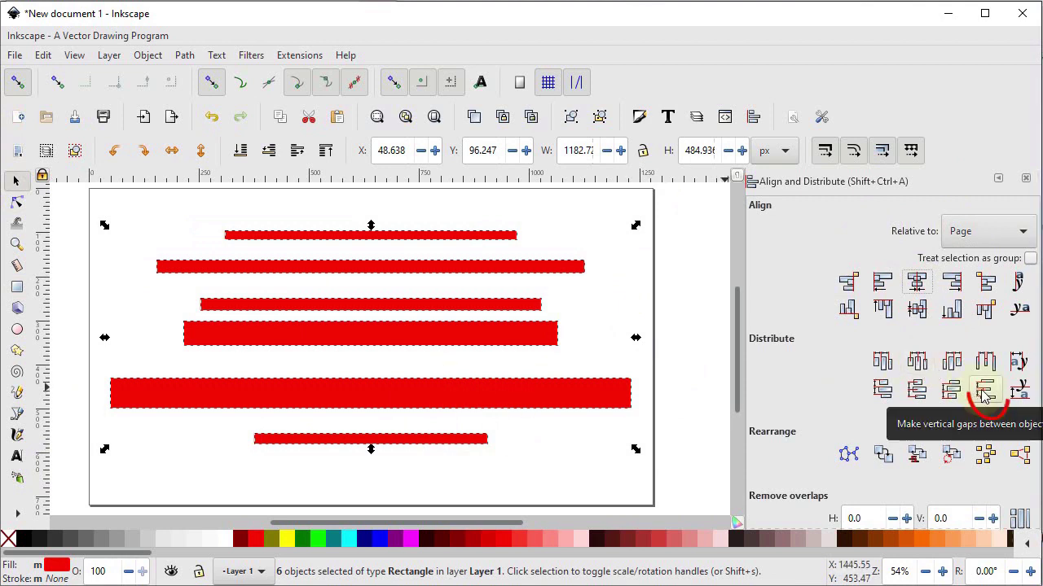
left_click(983, 392)
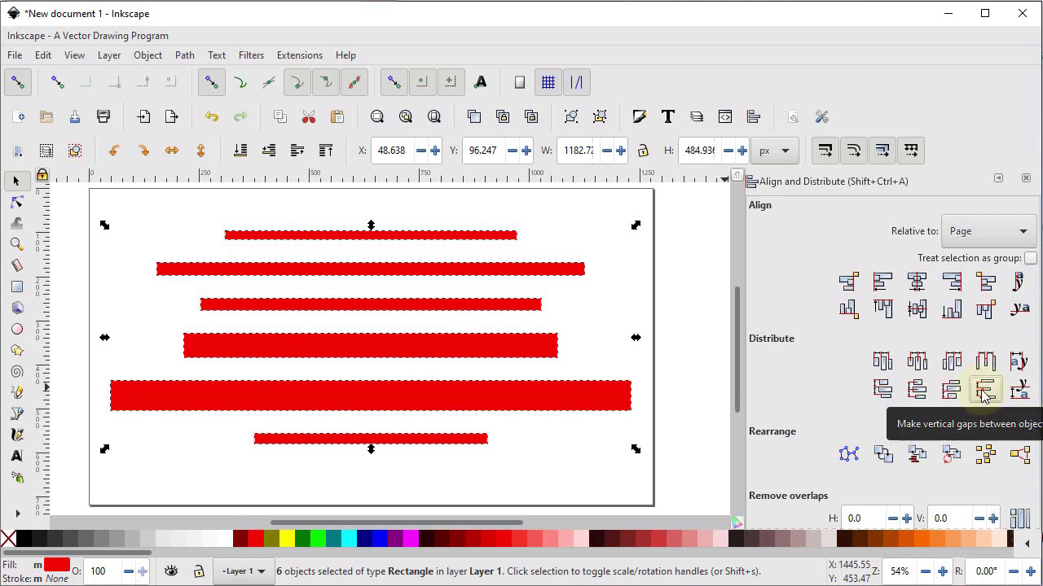
left_click(140, 438)
left_click(101, 405)
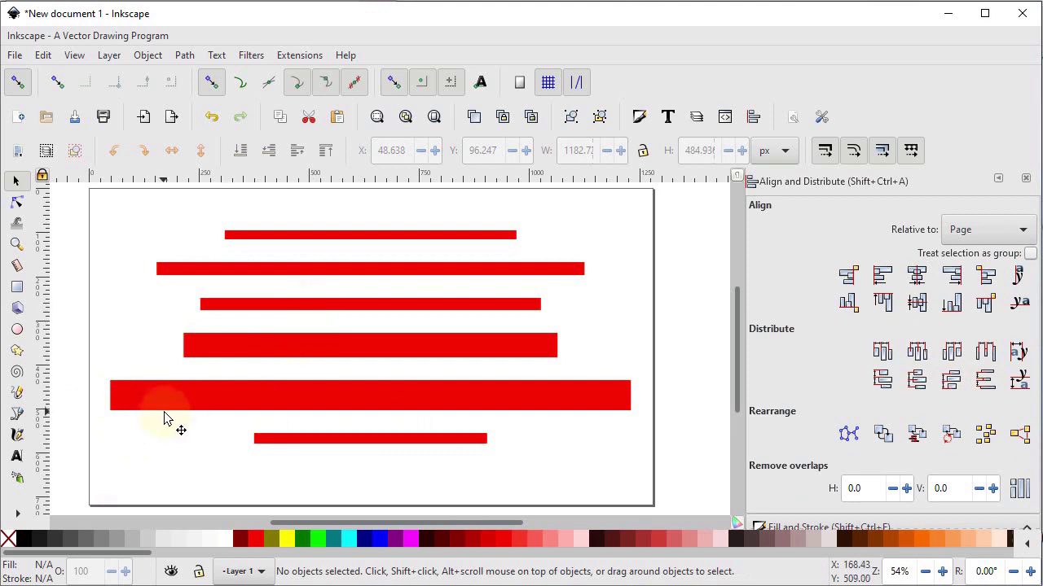
Step: Select all the bars with the widest one last and align their left edges relative to the last selected
left_click_drag(640, 210, 112, 371)
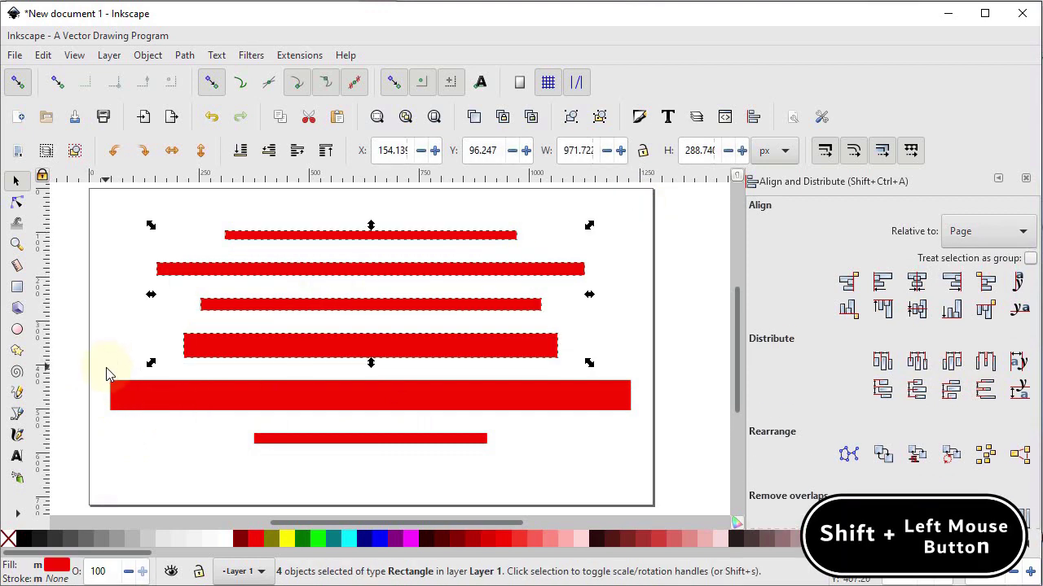
key("shift")
left_click(309, 442, "shift")
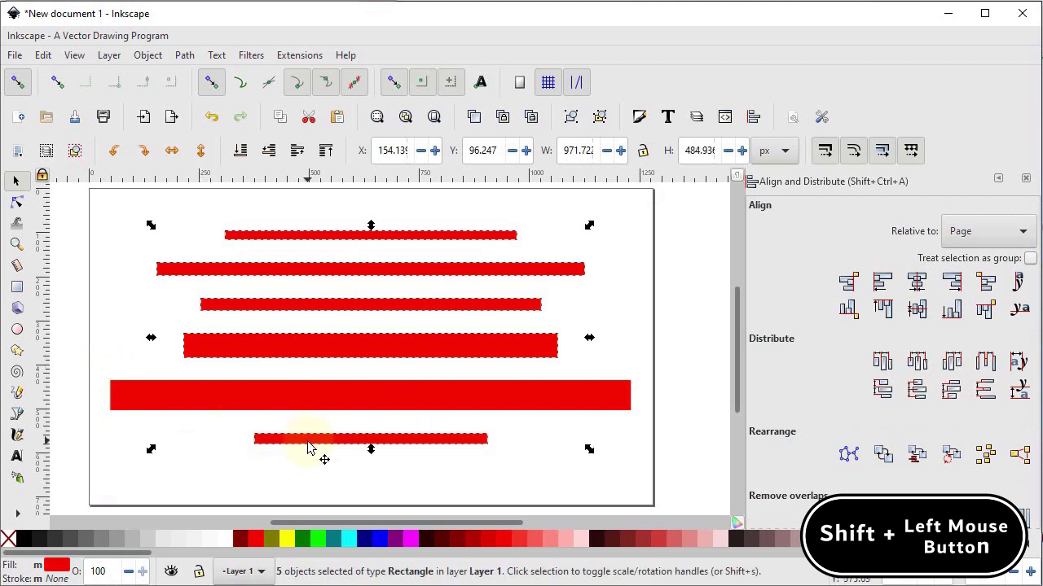
left_click(158, 399, "shift")
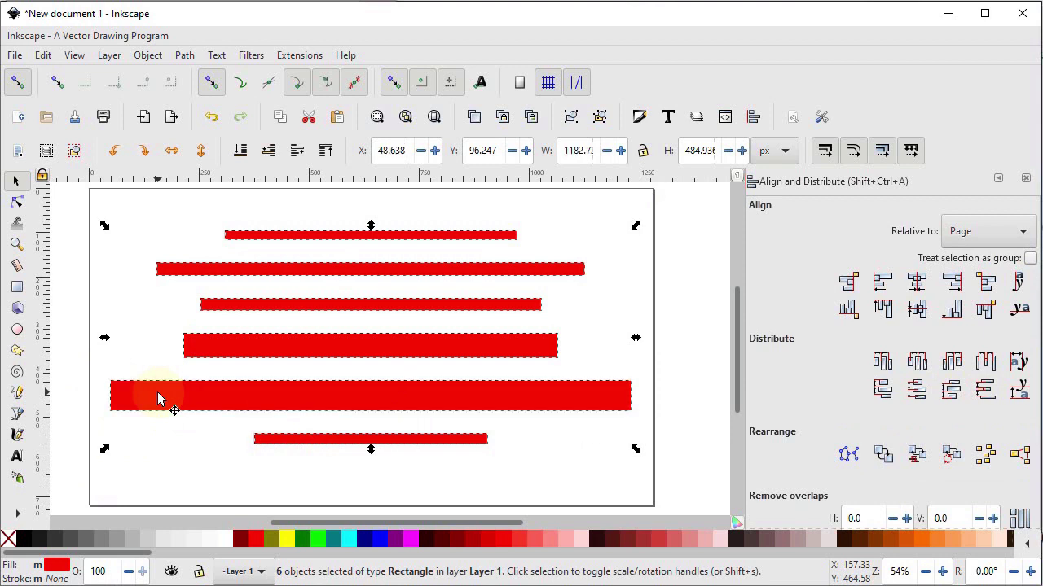
left_click(1002, 232)
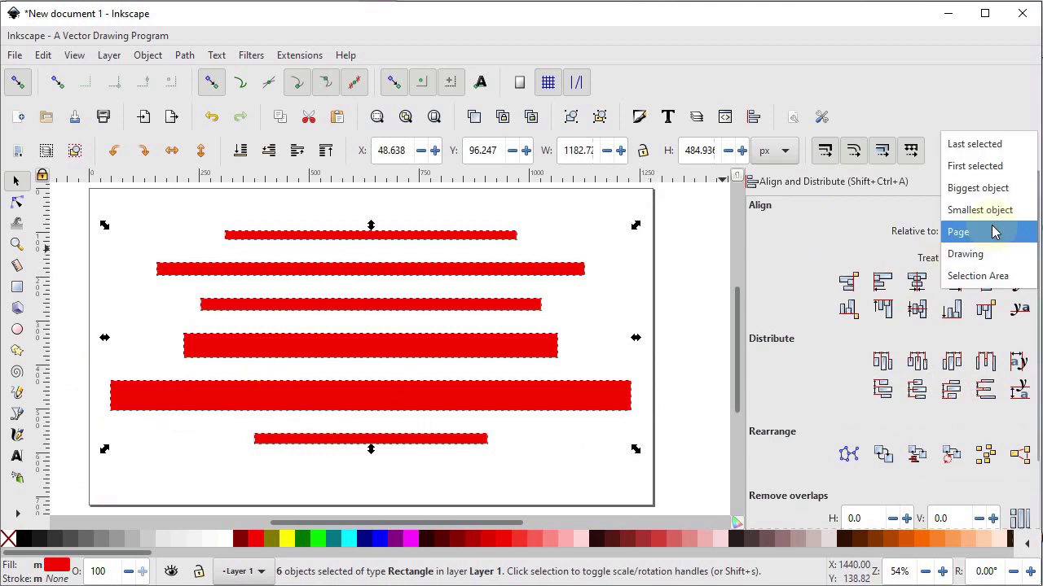
left_click(995, 146)
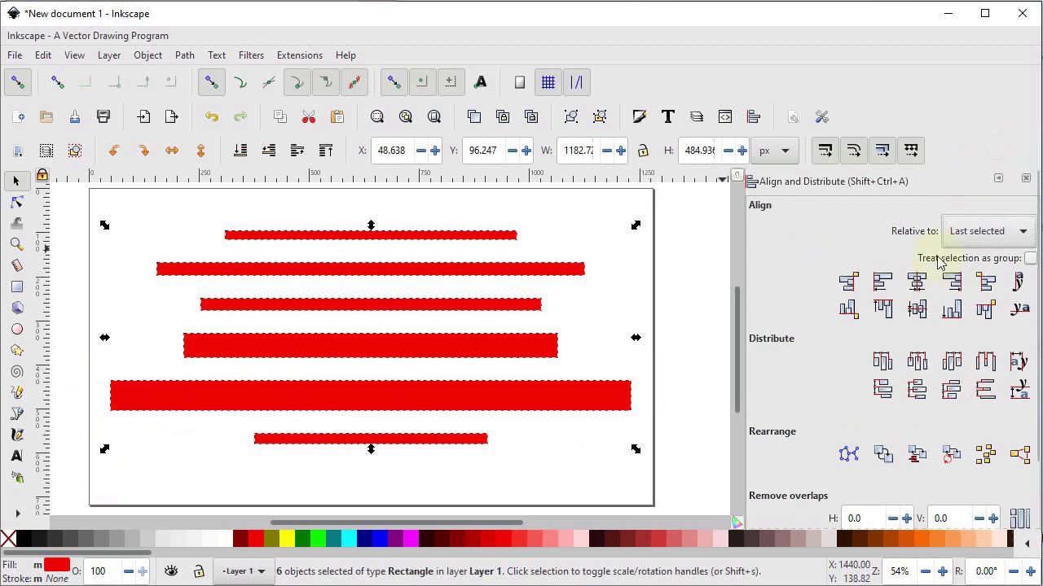
left_click(886, 282)
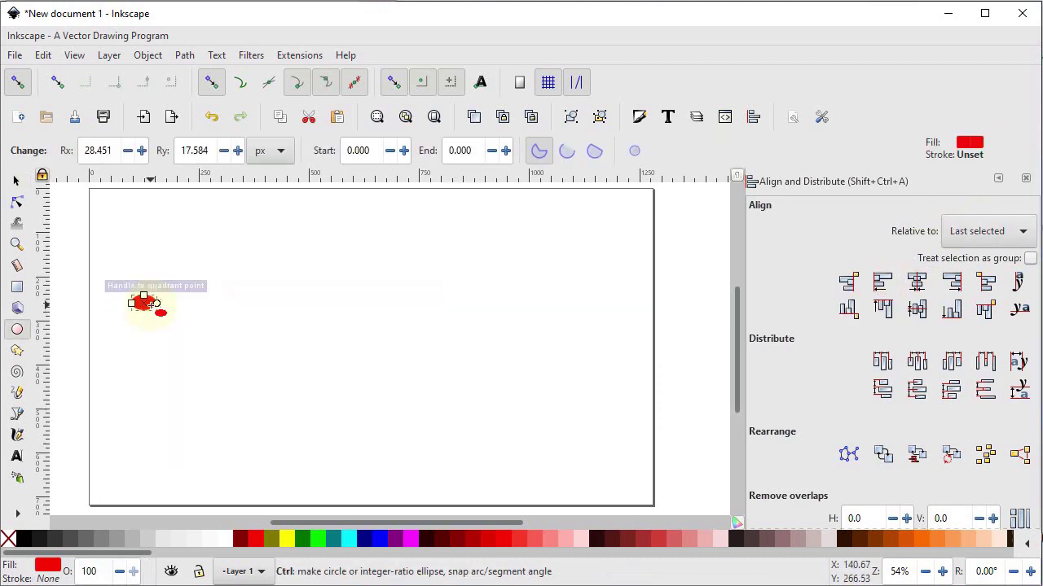
Step: Draw a red circle about 93 px in diameter near the page's left edge and place a duplicate to its lower right
left_click(73, 331, "ctrl")
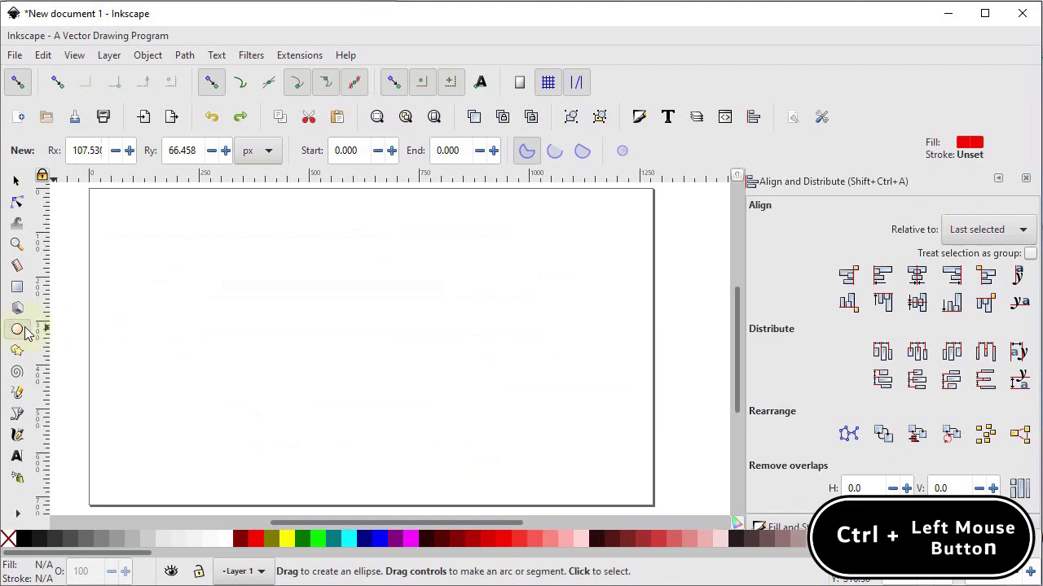
mouse_move(135, 299)
left_mouse_down()
mouse_move(117, 286)
mouse_move(160, 326)
left_mouse_up()
left_click(16, 180)
right_click(147, 324)
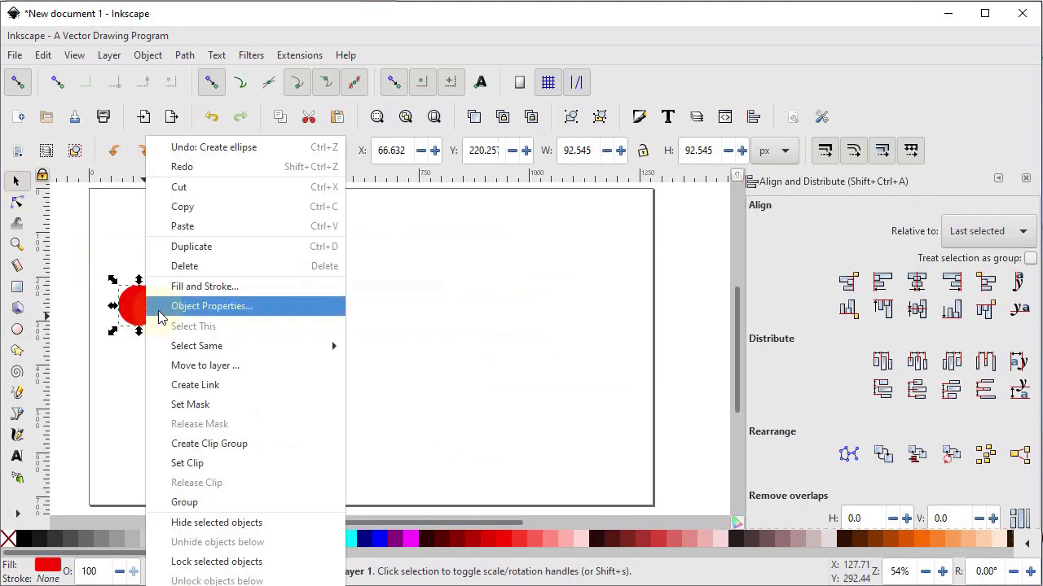
left_click(192, 246)
left_click_drag(138, 308, 244, 376)
Step: Duplicate the pair of circles twice, placing one pair mid-page and the other at about X 924 px, Y 148 px
left_click_drag(95, 261, 299, 415)
right_click(137, 313)
left_click(167, 251)
left_click_drag(158, 309, 538, 269)
right_click(373, 300)
left_click(415, 251)
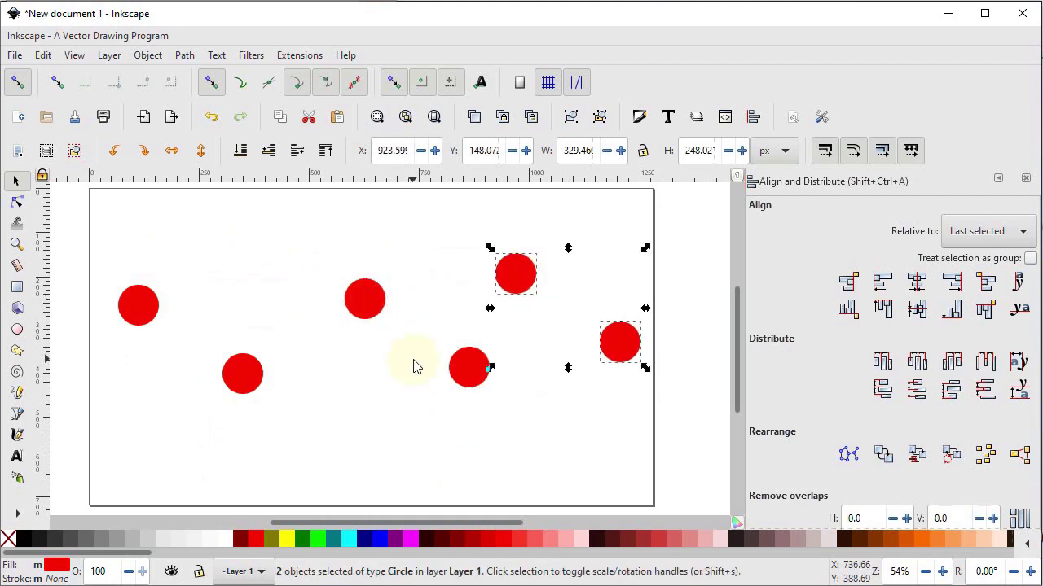
Step: Select all six circles and centre them on the horizontal axis relative to the last selected
left_click_drag(683, 224, 109, 434)
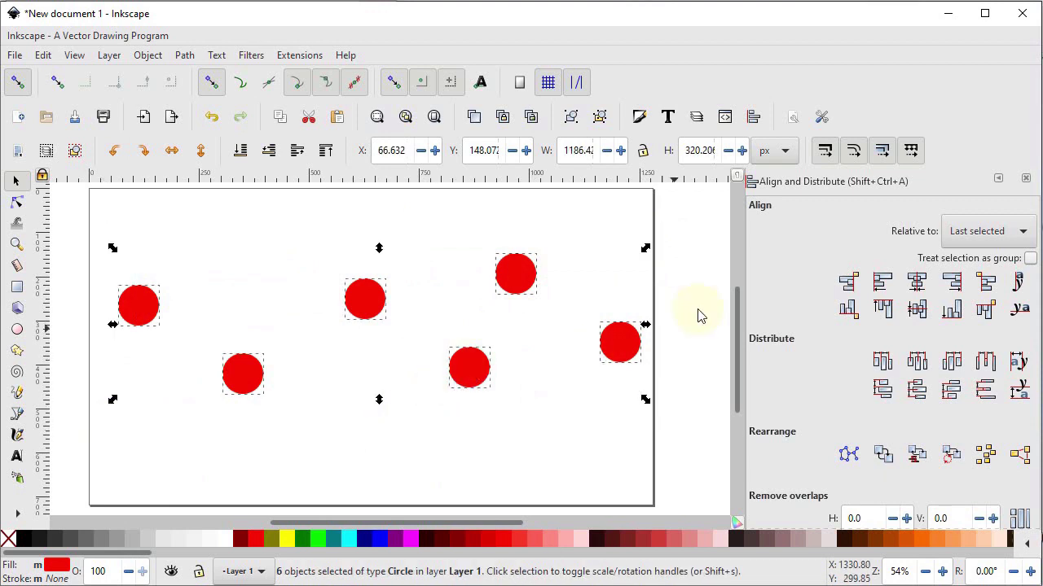
left_click(913, 308)
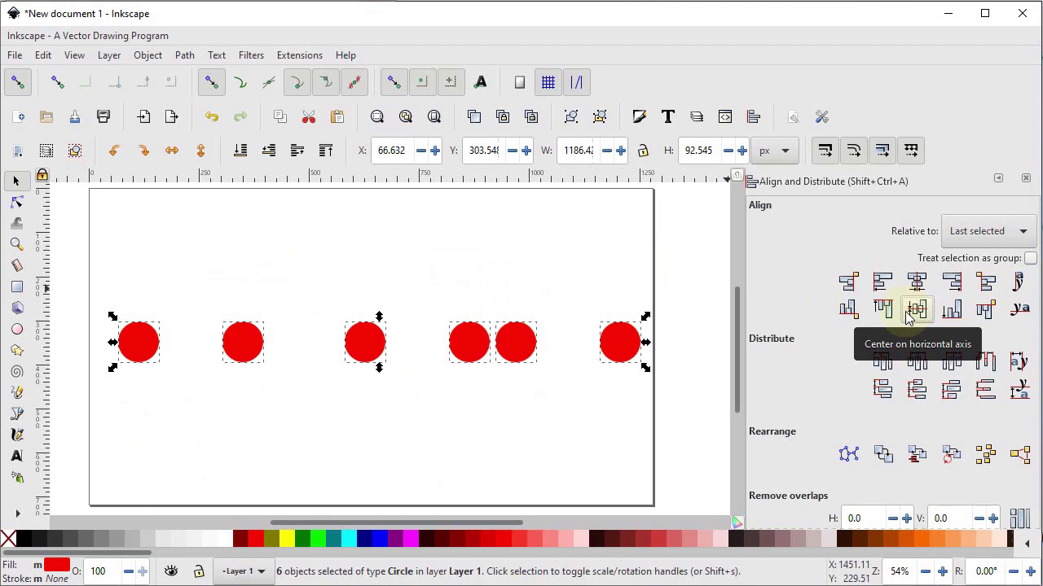
Step: Distribute the six selected circles so that the horizontal gaps between them are equal
left_click(986, 360)
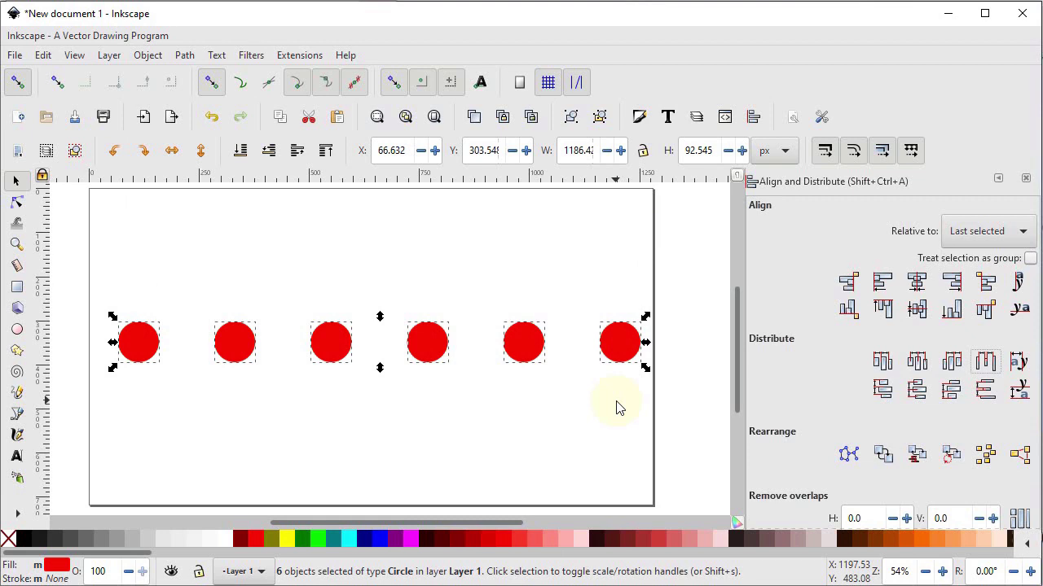
Step: Replace the circles with a red ellipse about 230 × 181 px at the page's upper left and a rectangle about 402 × 235 px at lower right
left_click(16, 330)
left_click_drag(154, 216, 255, 299)
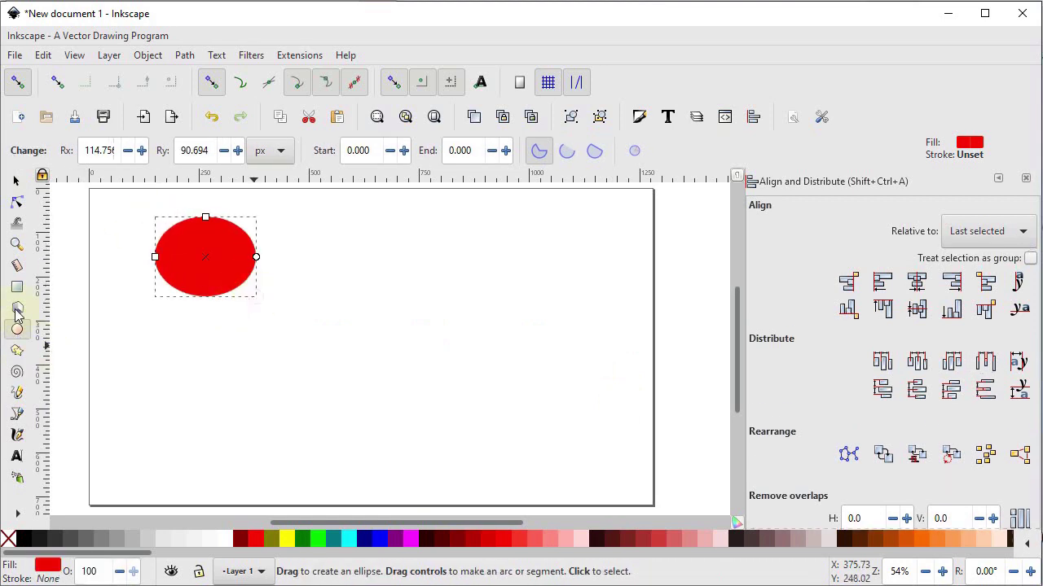
left_click(16, 287)
left_click_drag(404, 358, 577, 456)
Step: Select the ellipse and the rectangle and exchange their positions in selection order
left_click(18, 184)
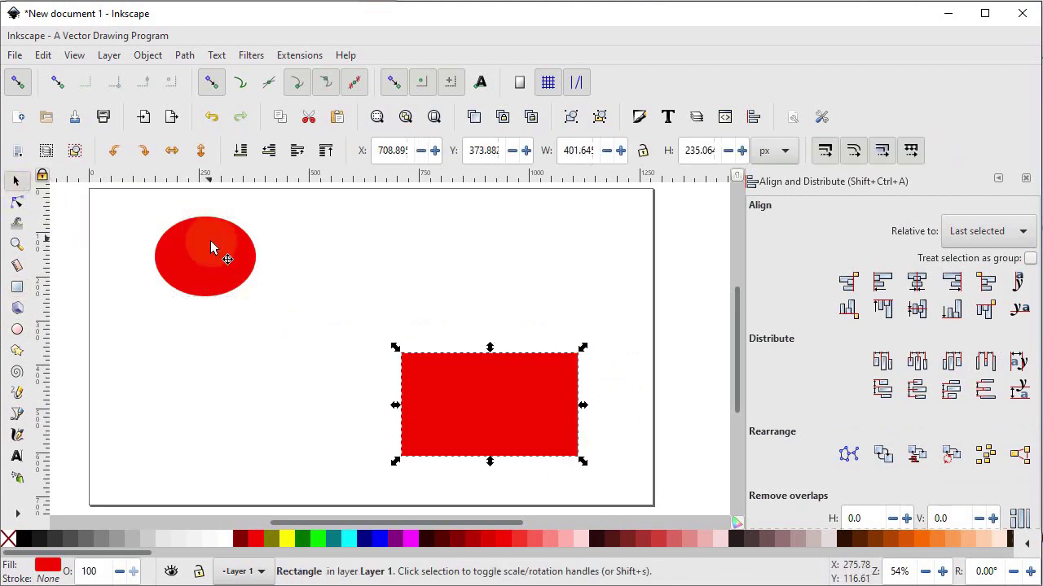
left_click_drag(664, 191, 133, 484)
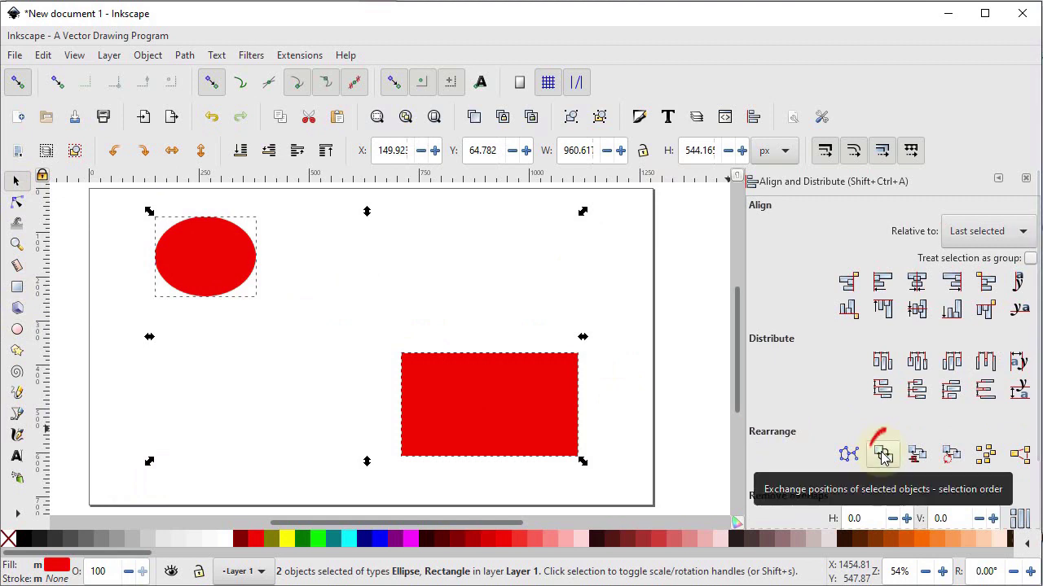
left_click(884, 453)
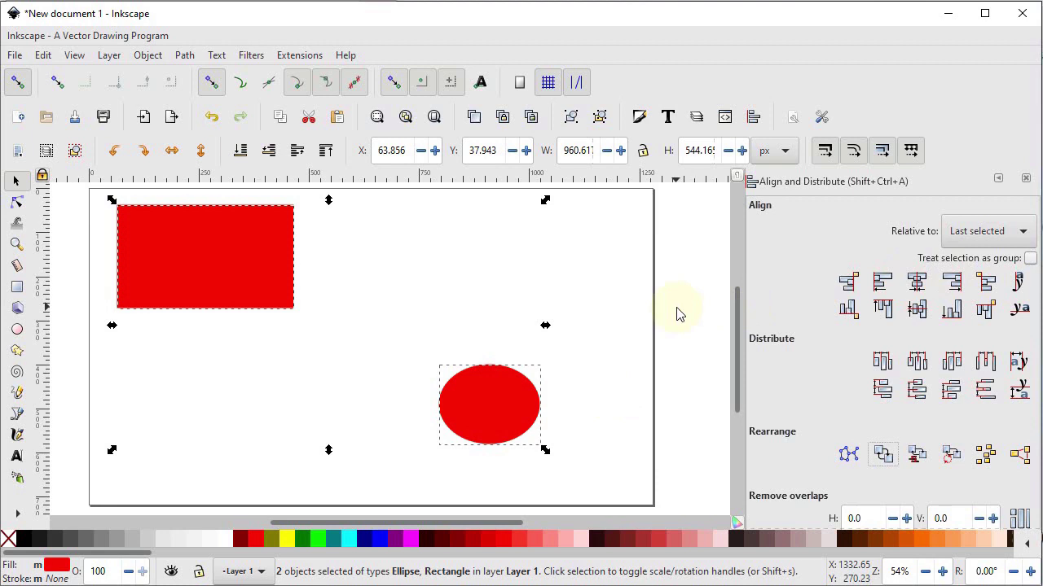
Step: Delete the ellipse and rectangle, and draw a single red rectangle about 692 × 378 px around the page's middle
left_click_drag(621, 193, 88, 481)
key("Delete")
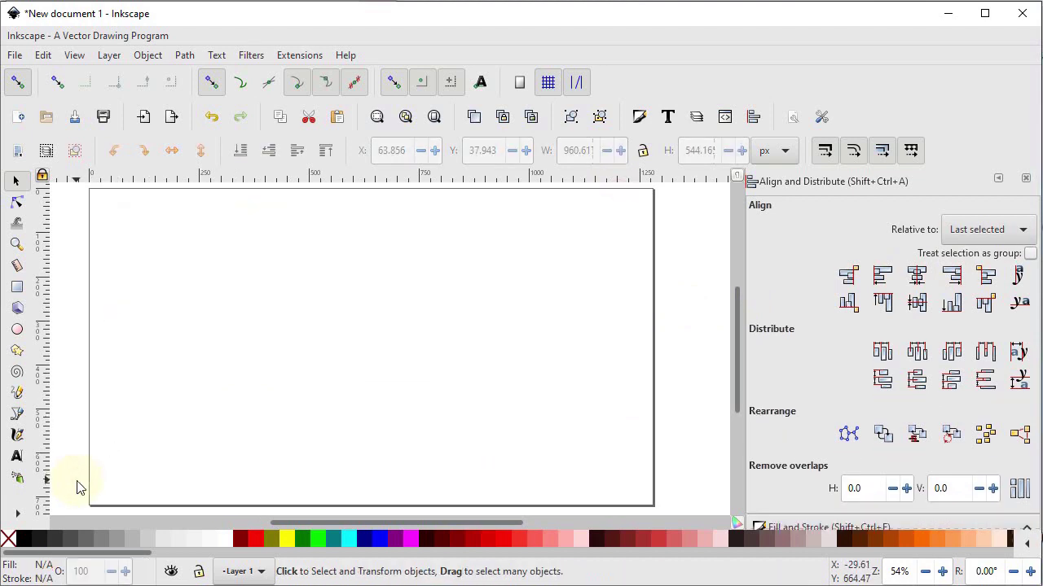
left_click(18, 288)
left_click_drag(178, 254, 407, 386)
left_click_drag(482, 420, 483, 420)
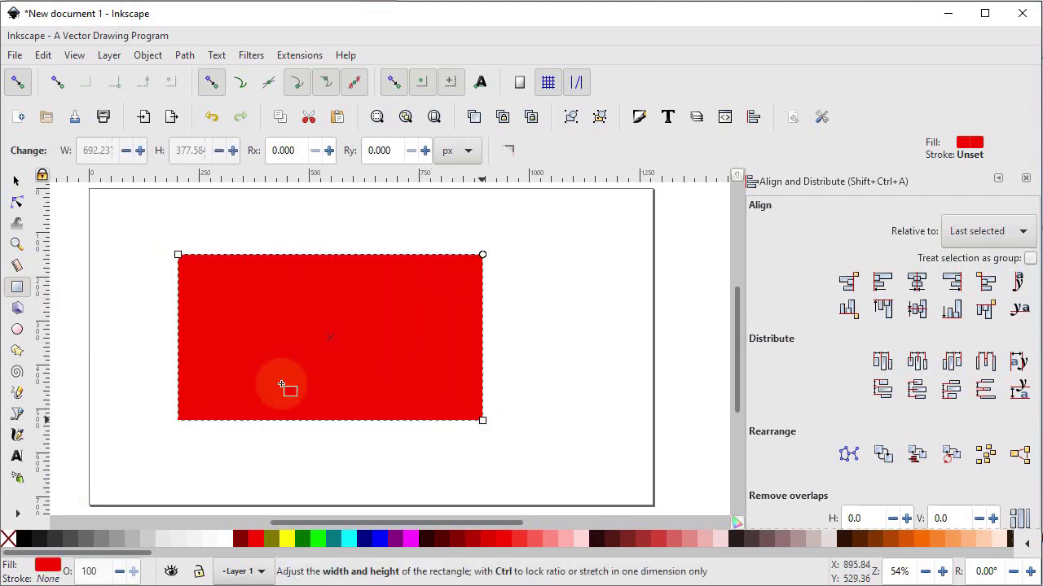
Step: Convert the rectangle to a path and insert a node at the midpoint of its top edge
left_click(185, 54)
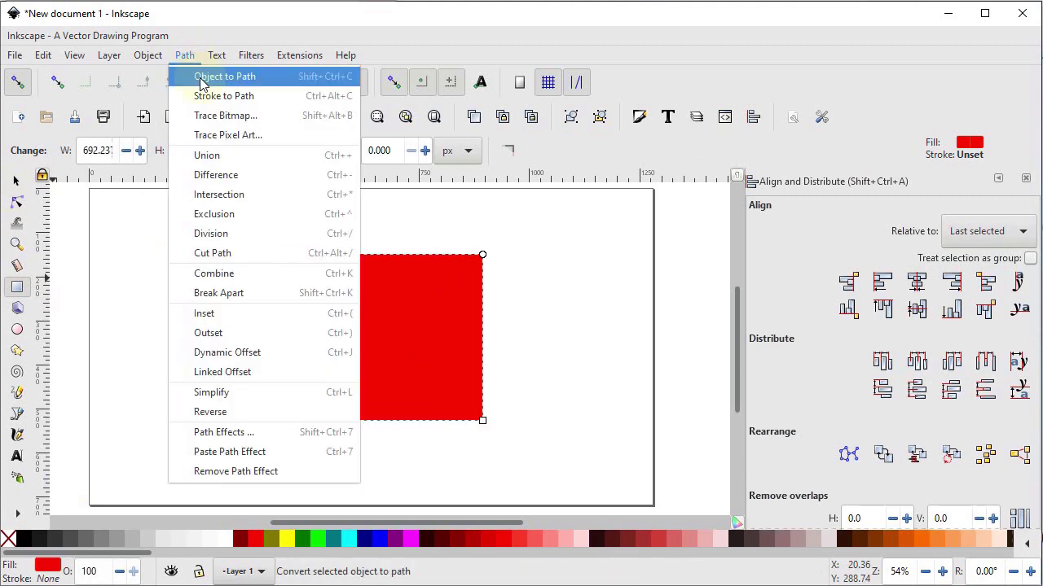
left_click(181, 75)
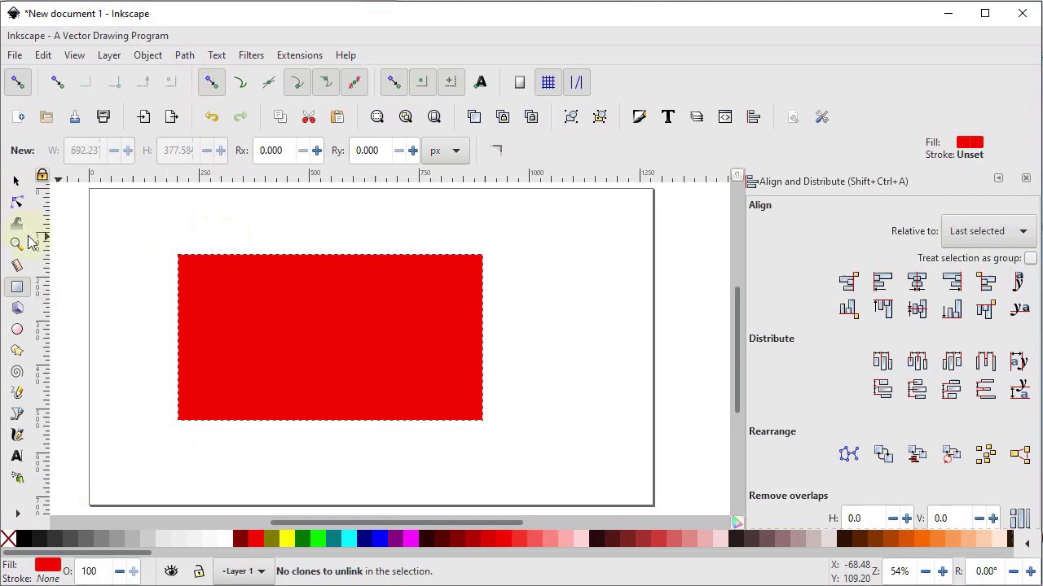
left_click(17, 203)
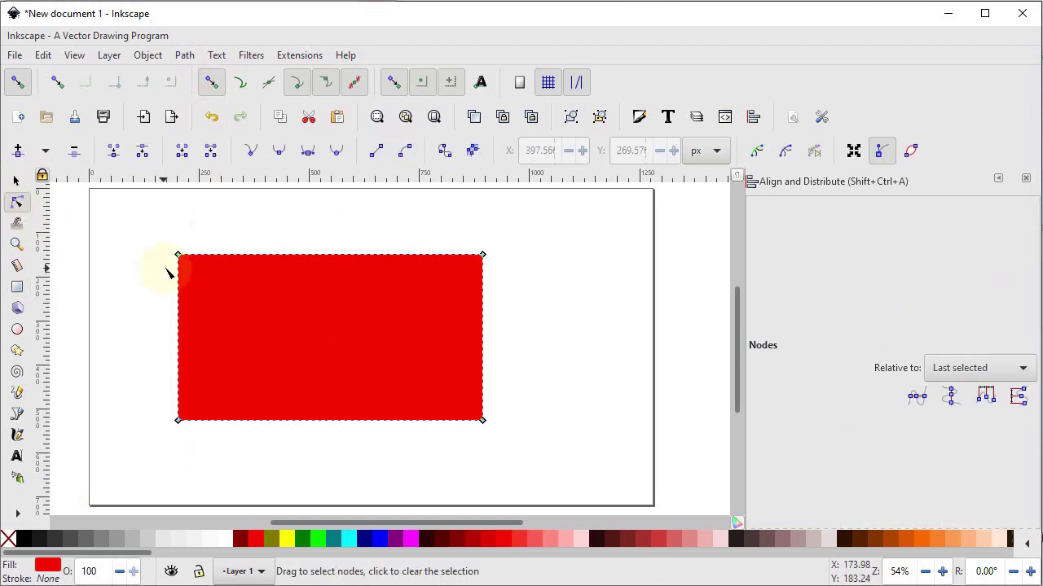
left_click(331, 259)
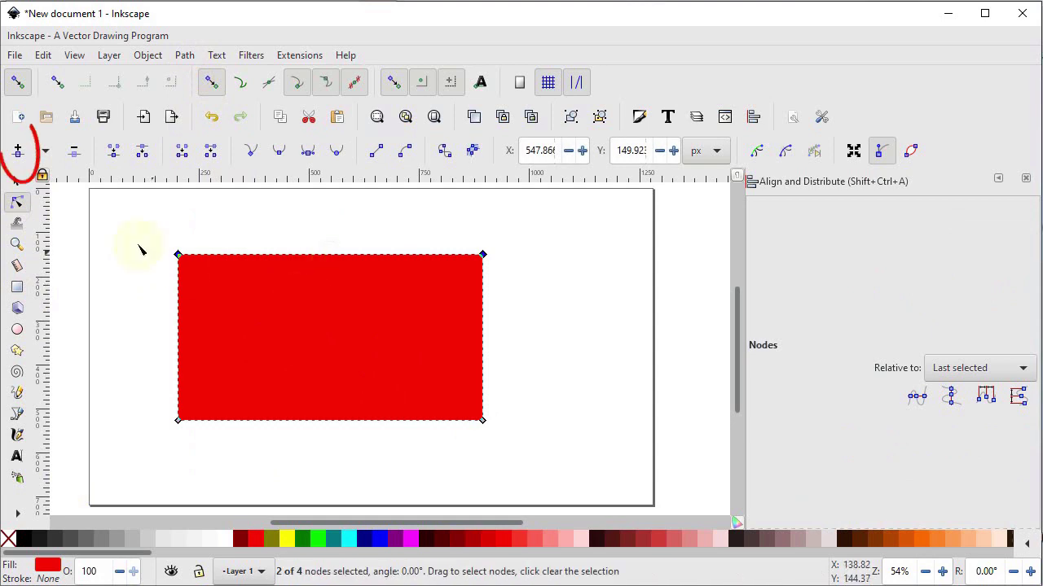
left_click(18, 151)
left_click(424, 240)
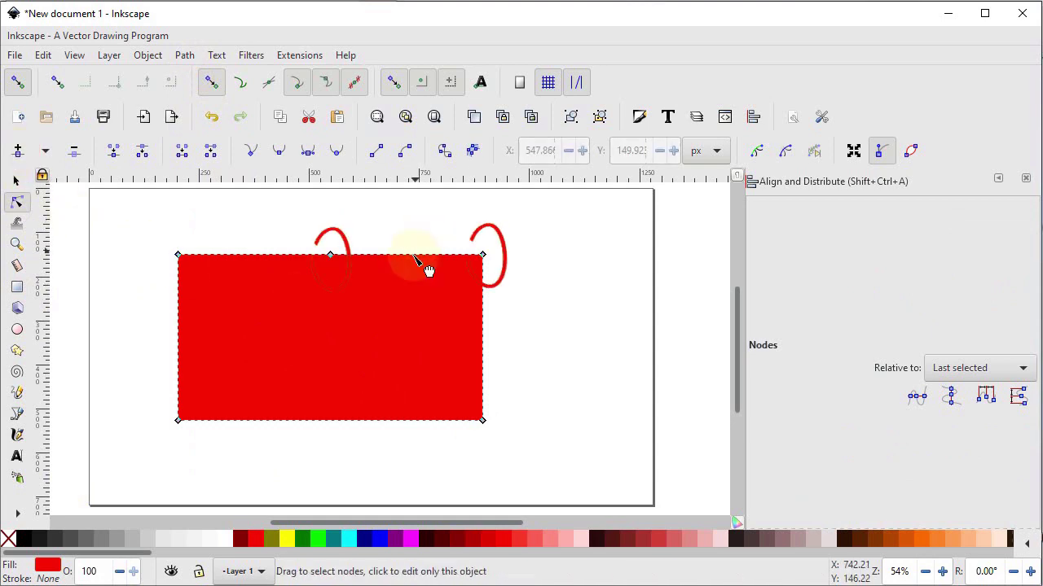
Step: Insert one more node at the middle of each half of the path's top edge
left_click(421, 258)
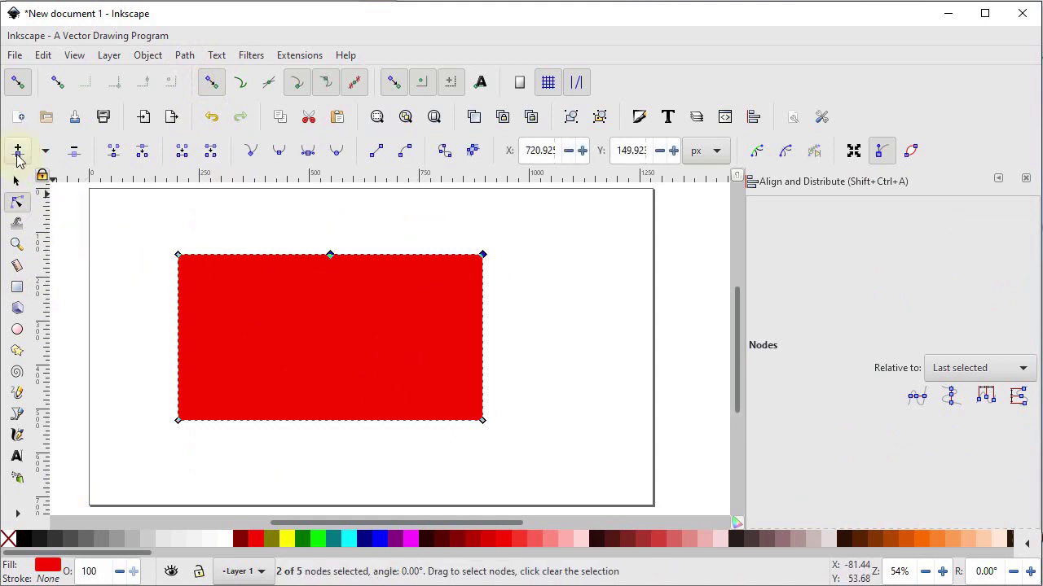
left_click(18, 151)
left_click(185, 226)
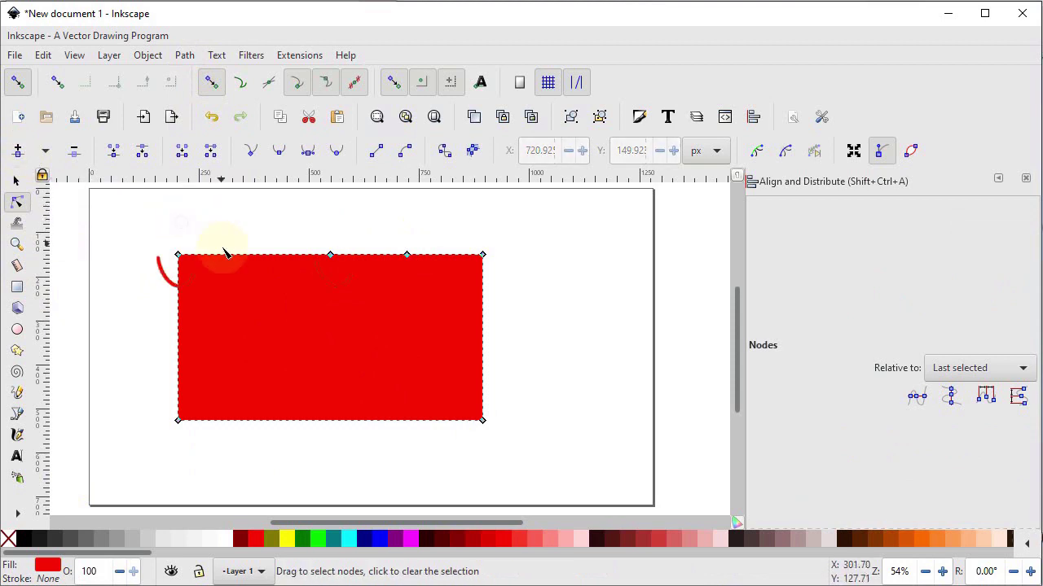
left_click(253, 258)
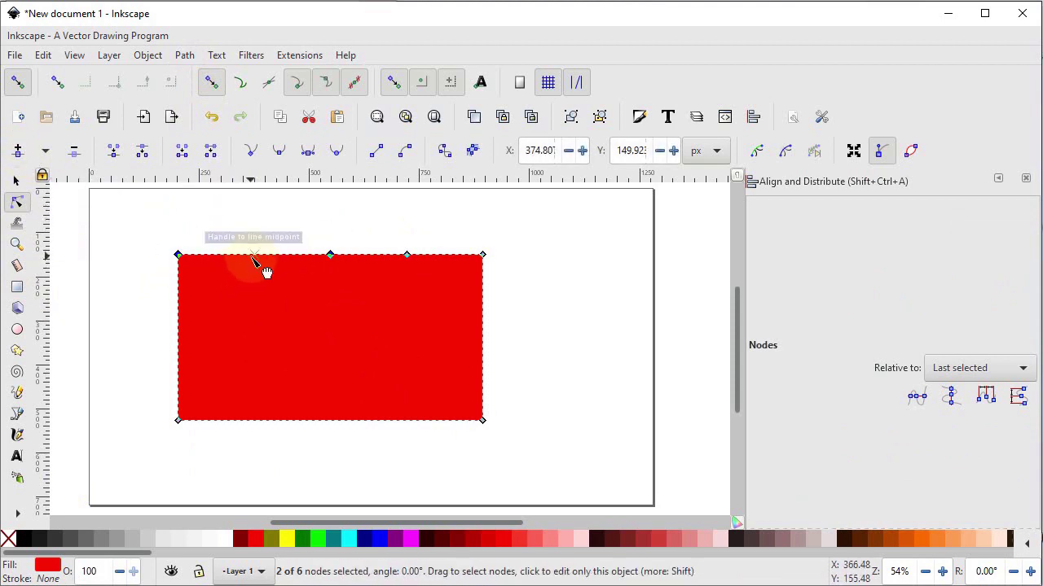
left_click(18, 152)
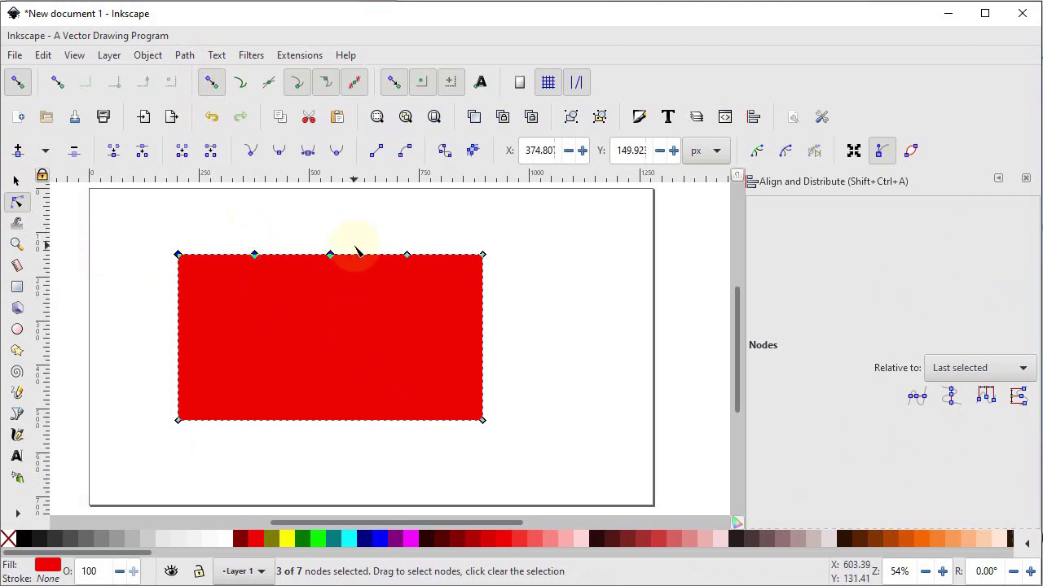
left_click(263, 245)
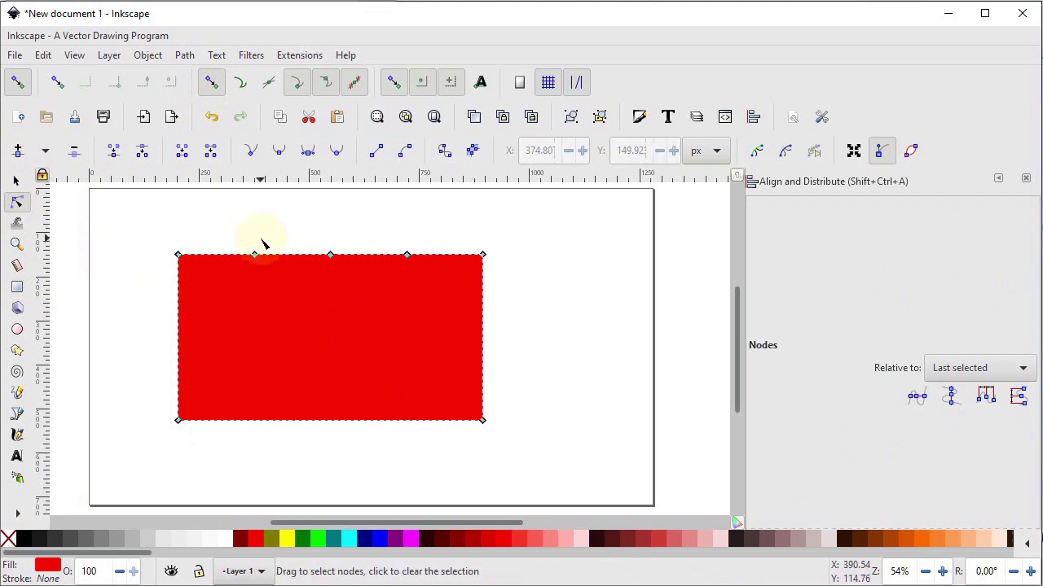
Step: Shape the top edge into a zigzag by lowering the outer inserted nodes to about Y 250 and 283 px and raising the middle one
left_click_drag(253, 256, 246, 298)
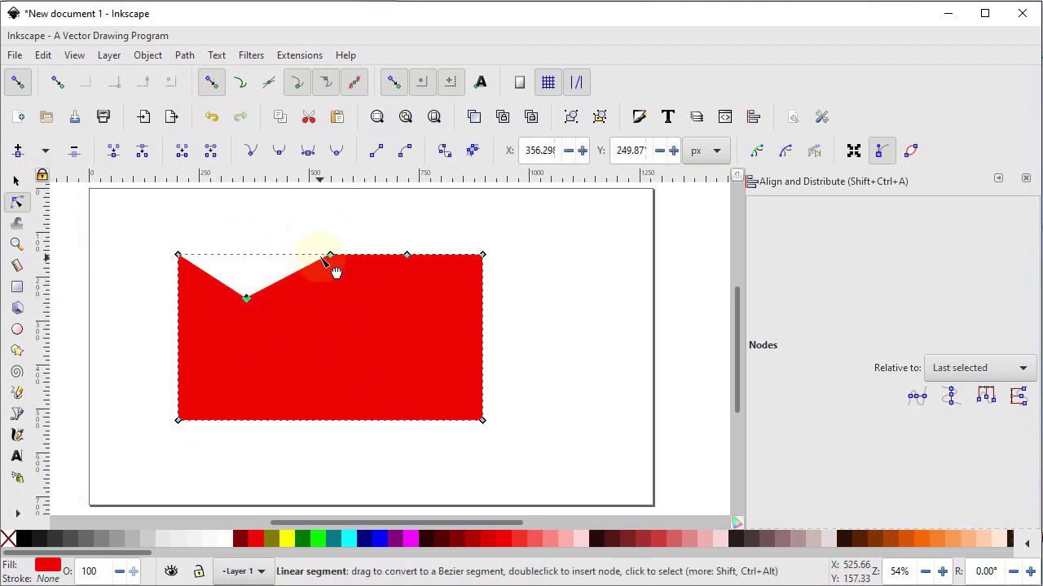
left_click_drag(330, 259, 323, 219)
left_click_drag(407, 254, 399, 313)
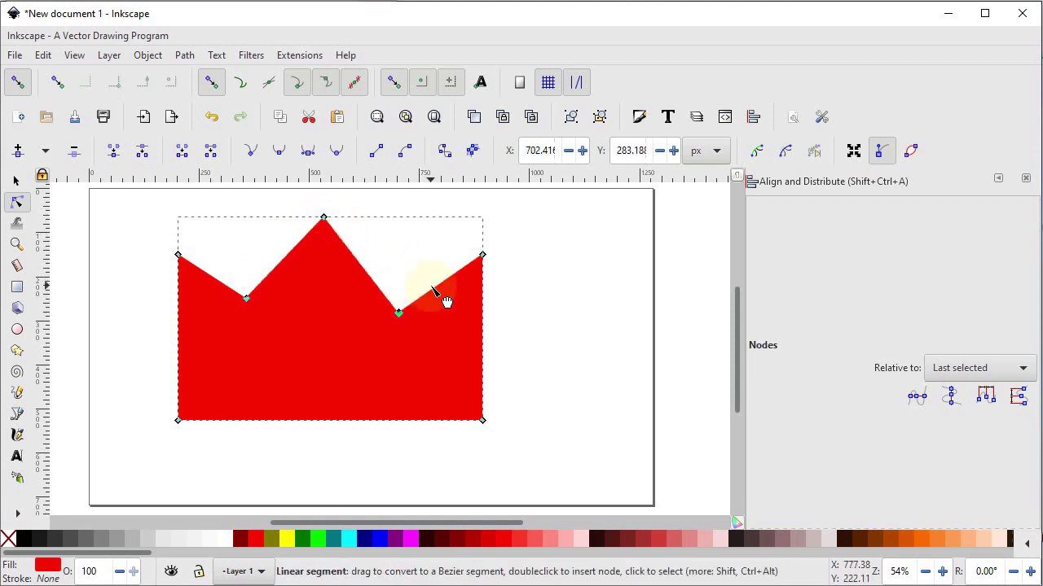
Step: Select the three displaced nodes and the upper-right corner node last, and align them to a common horizontal line relative to the last selected
left_click_drag(209, 207, 432, 363)
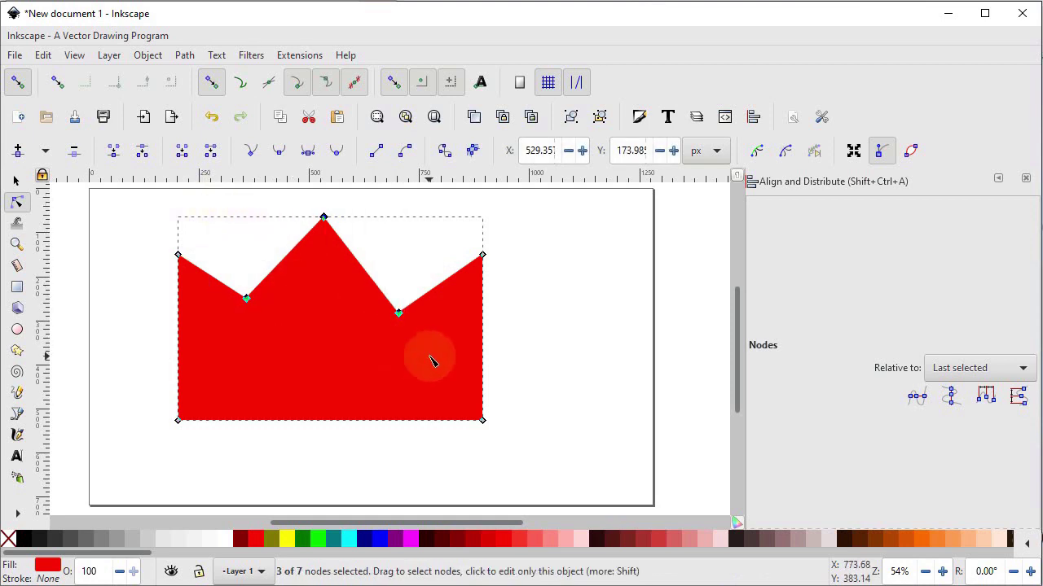
left_click(483, 255, "shift")
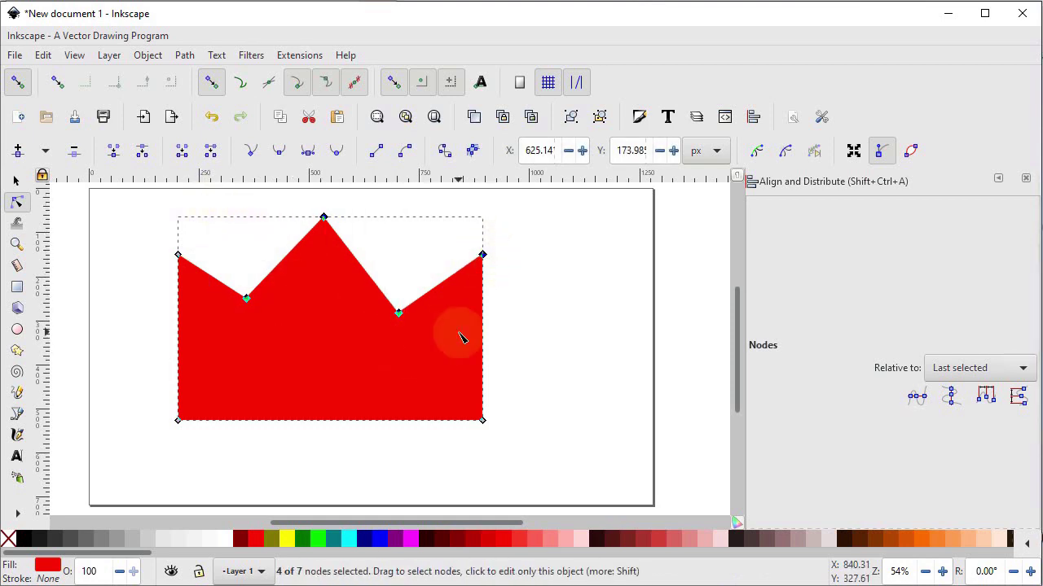
left_click(965, 370)
left_click(967, 373)
left_click(917, 397)
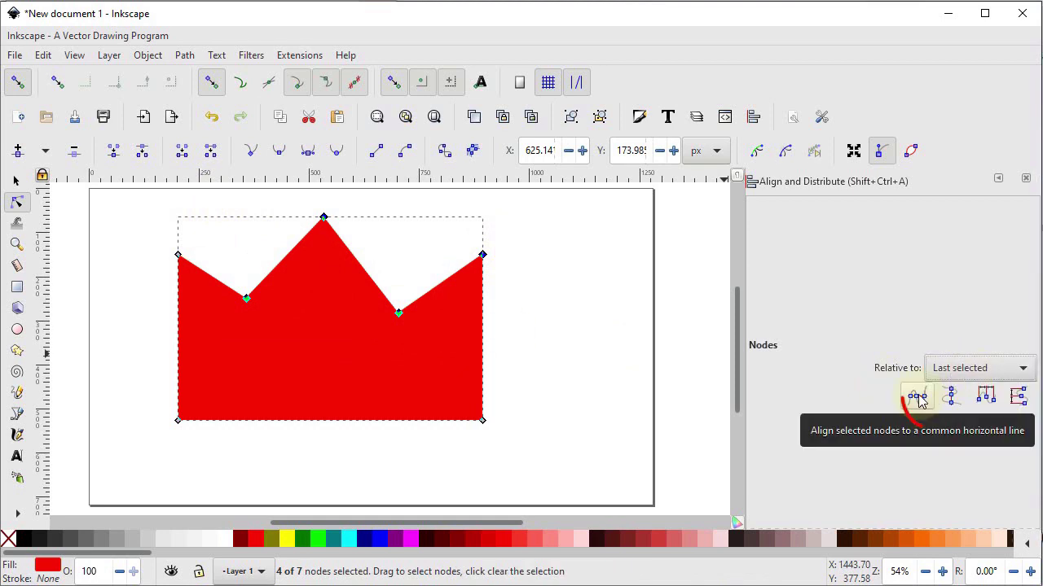
left_click(917, 397)
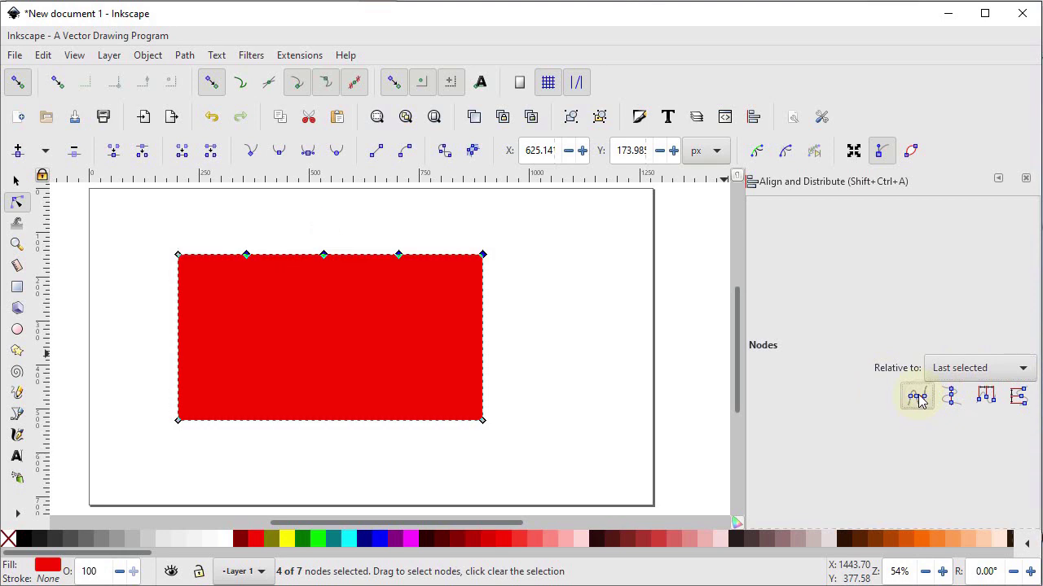
left_click(582, 433)
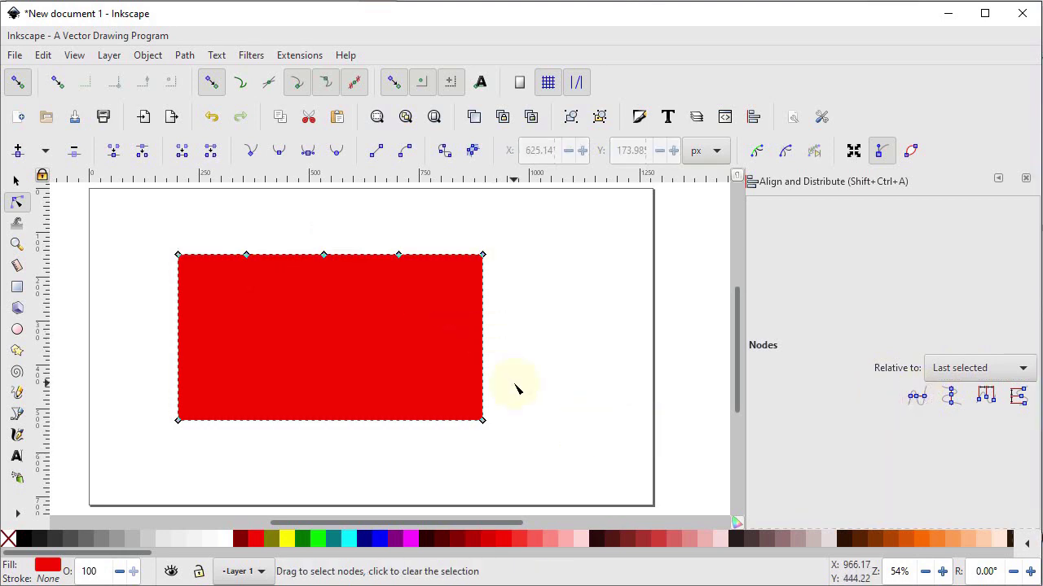
Step: Insert a node at the midpoint of the path's right edge and pull it outward to about X 1159 px, Y 341 px
left_click_drag(509, 237, 464, 440)
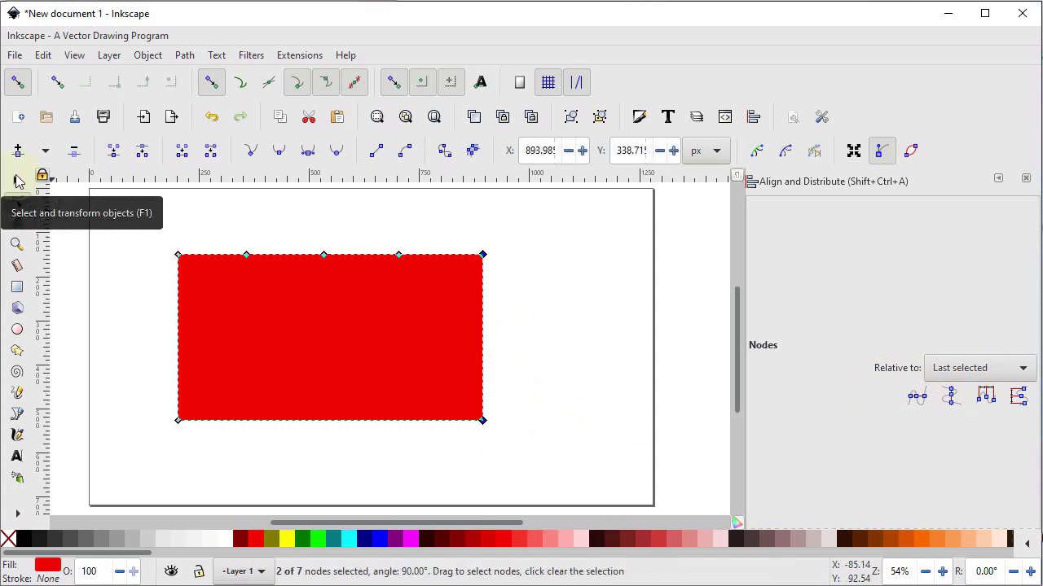
left_click(18, 153)
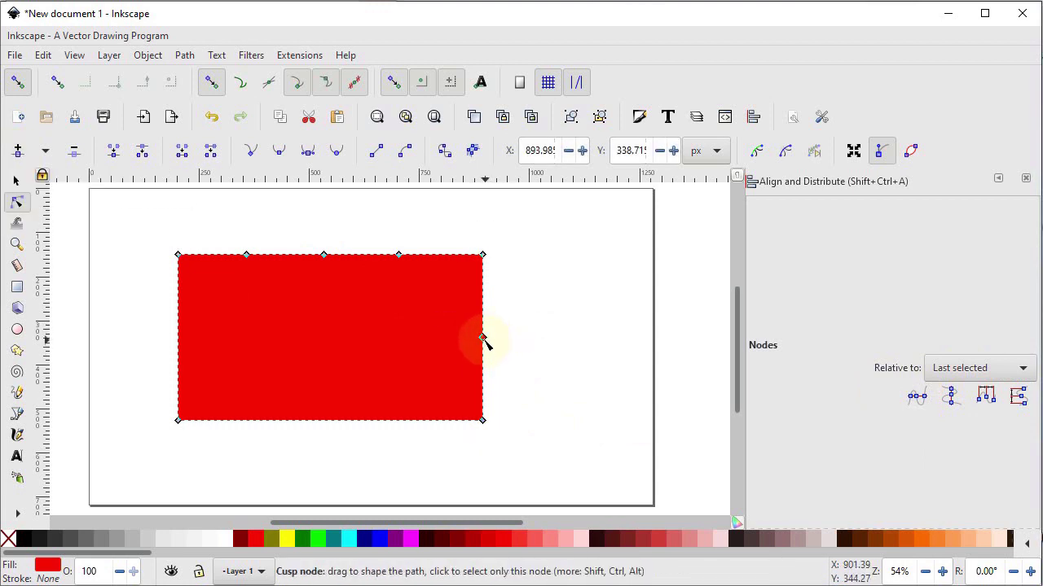
left_click_drag(482, 339, 599, 338)
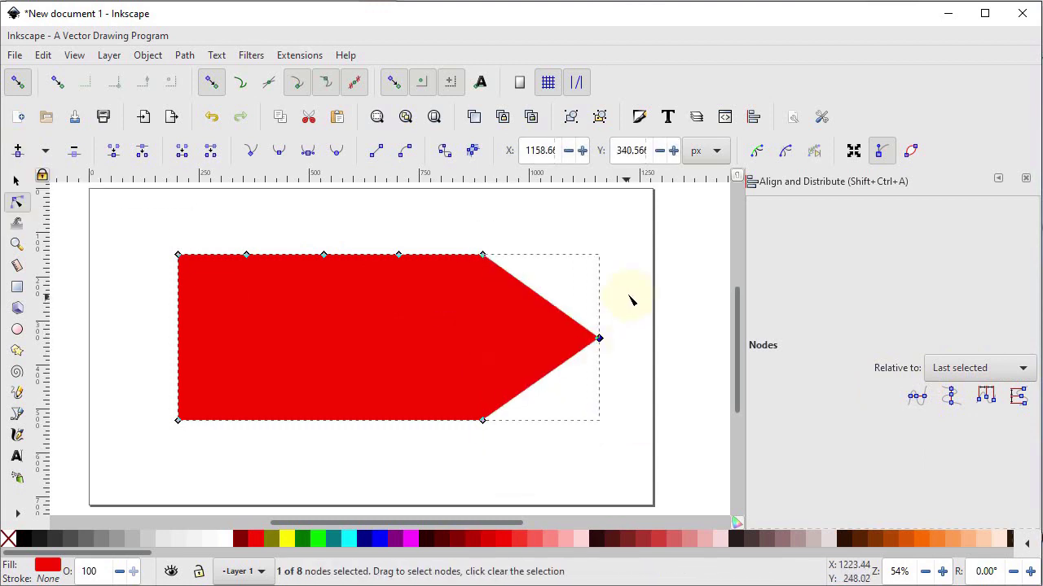
Step: Align the protruding node vertically with the lower-right corner node as last selected, and delete the whole path
left_click(483, 421, "shift")
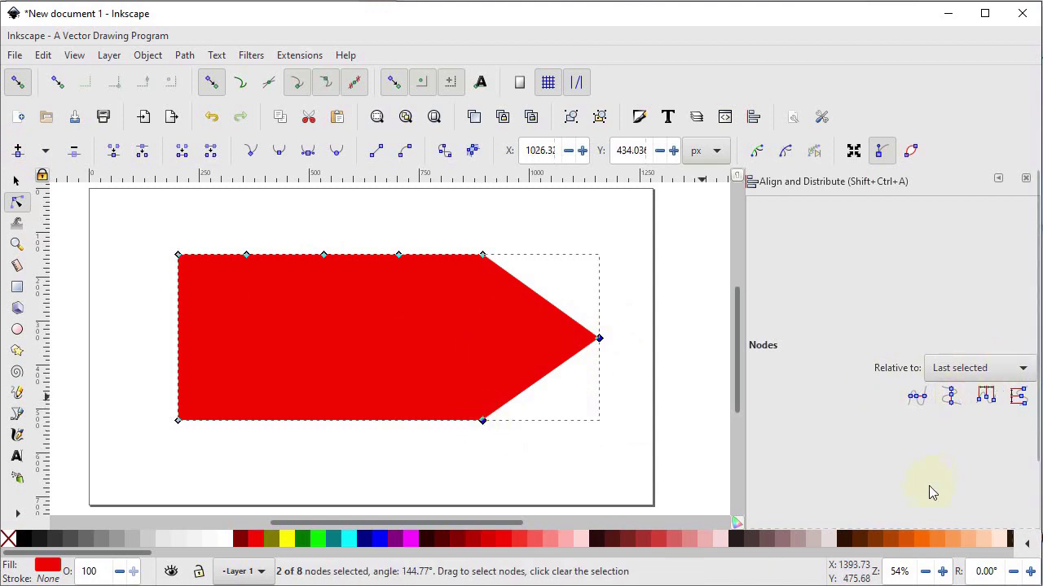
left_click(950, 397)
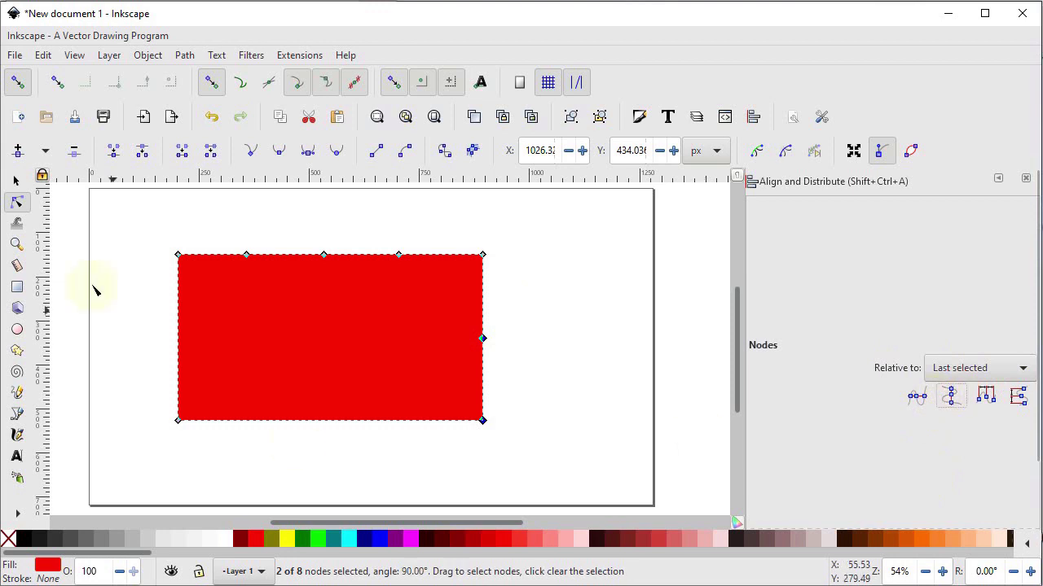
left_click(16, 180)
key("Delete")
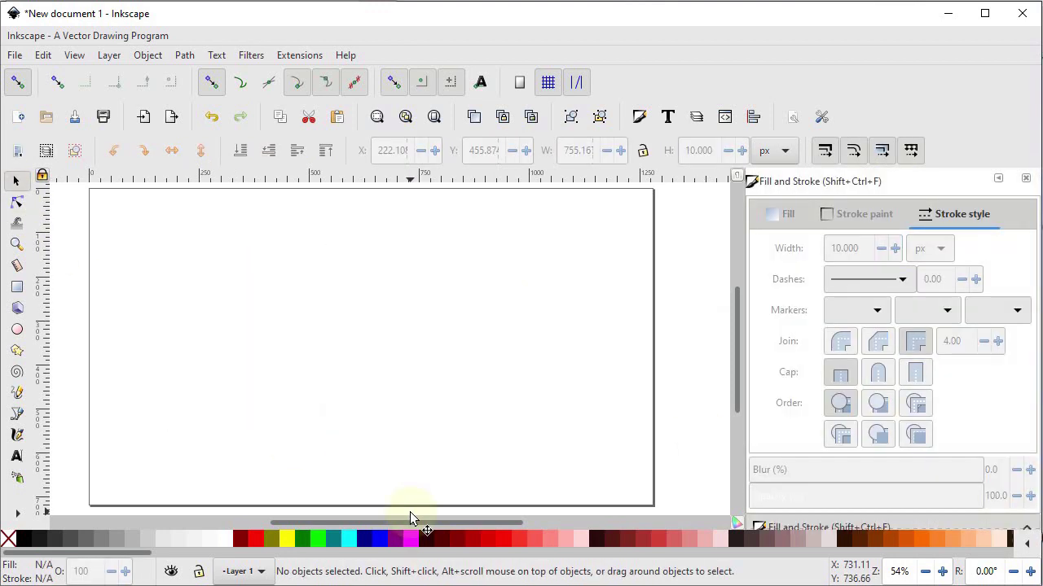
Step: Draw a straight horizontal line about 739 px long across the middle of the page with the Bezier pen
key("b")
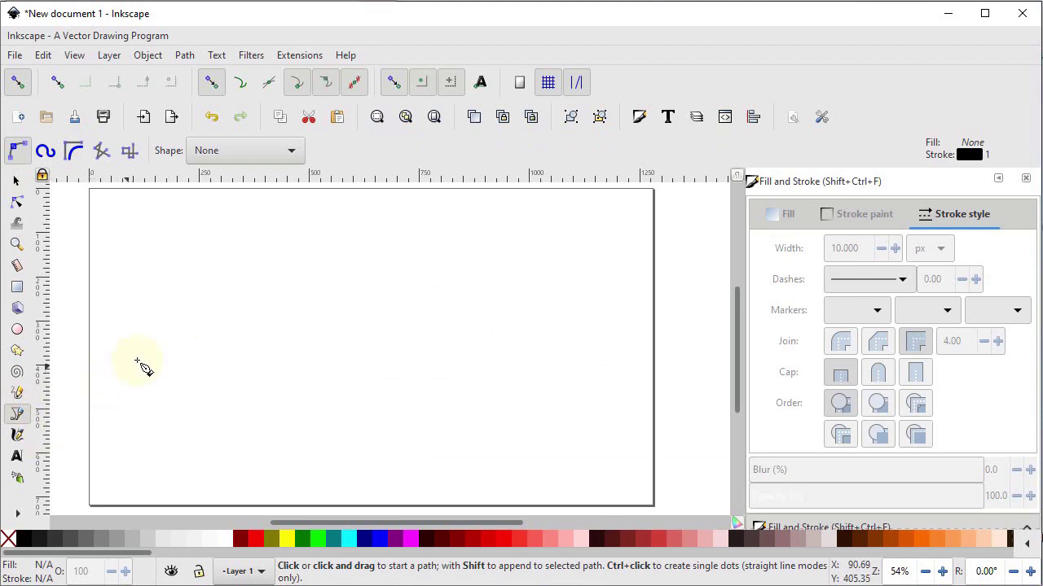
left_click(167, 338)
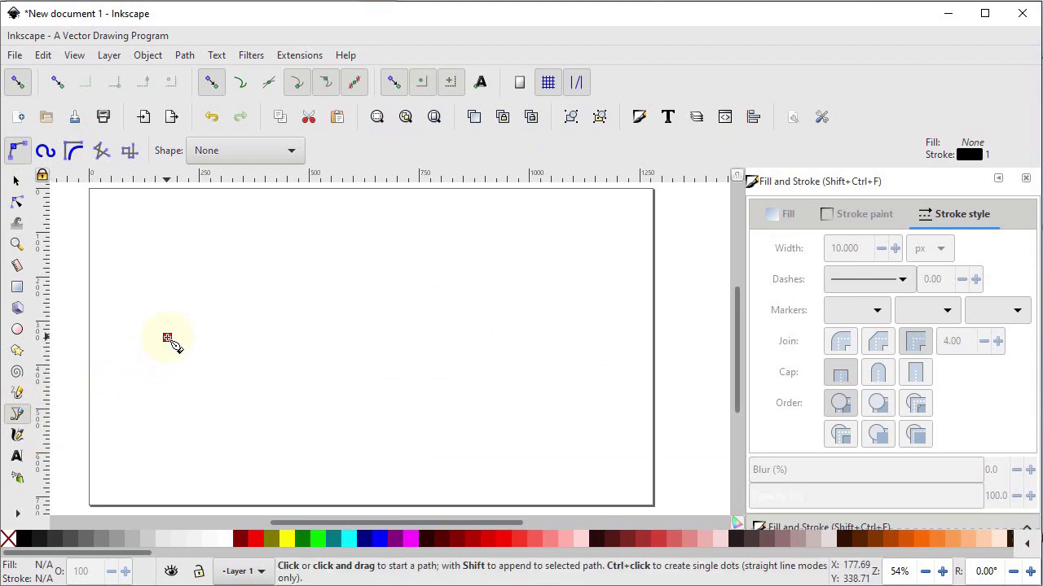
left_click(492, 336)
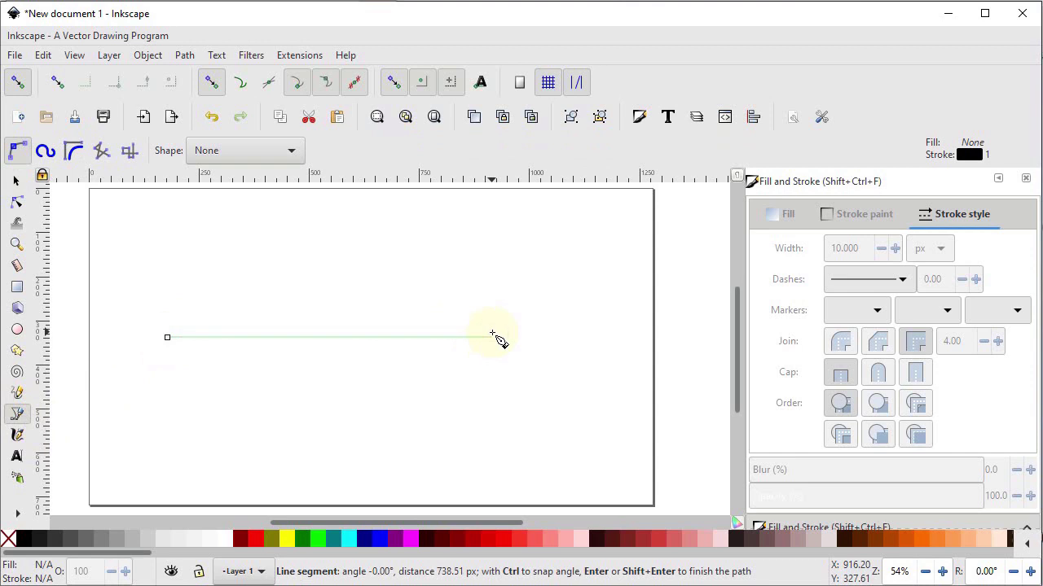
key("Return")
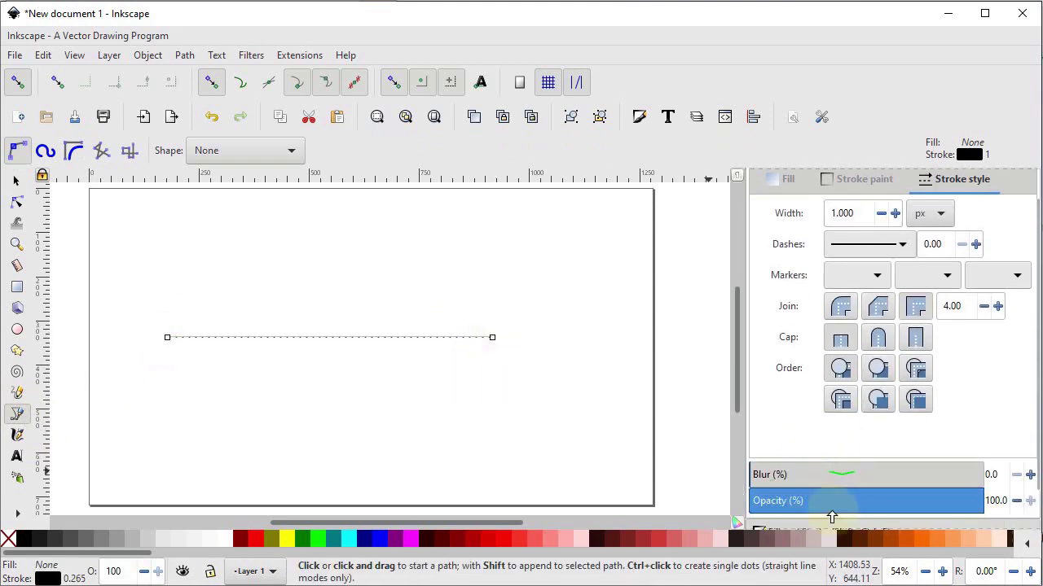
scroll(850, 414, "up", 2)
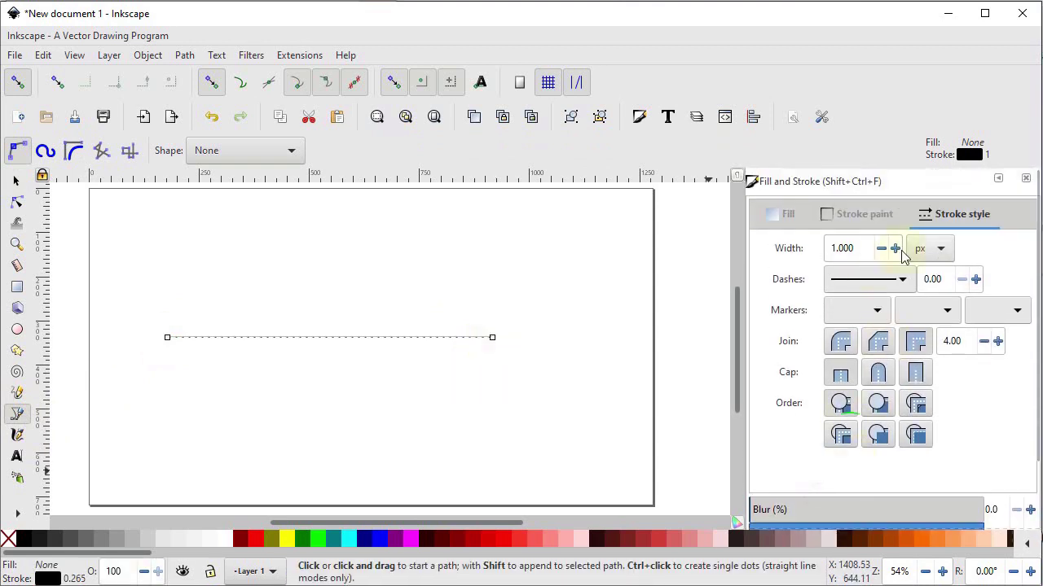
Step: Set the horizontal line's stroke width to 10 px
left_click_drag(865, 250, 757, 239)
key("Return")
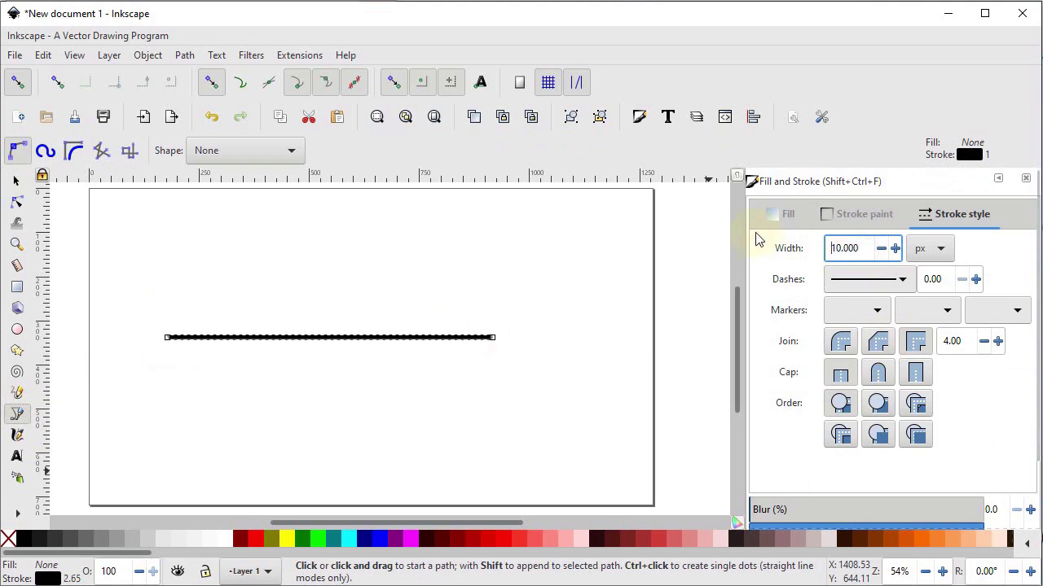
Step: Select the line, try rotating it freehand about its centre, and undo the rotation
left_click(16, 180)
left_click(366, 365)
left_click(405, 336)
left_click_drag(491, 337, 189, 293)
key("ctrl+z")
left_click(497, 338)
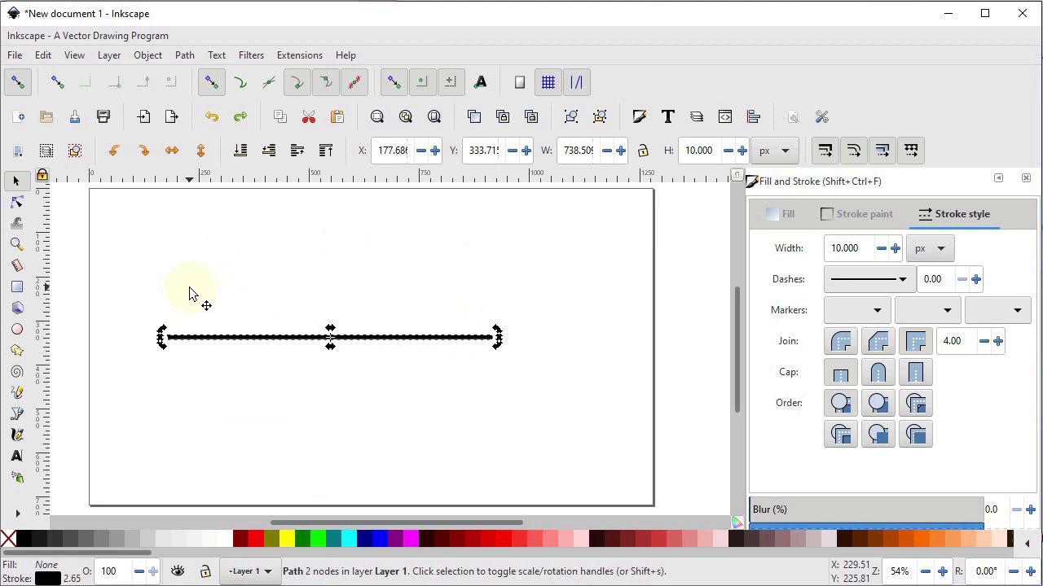
Step: Rotate the selected line 50° counterclockwise with the Transform function
left_click(147, 55)
left_click(203, 531)
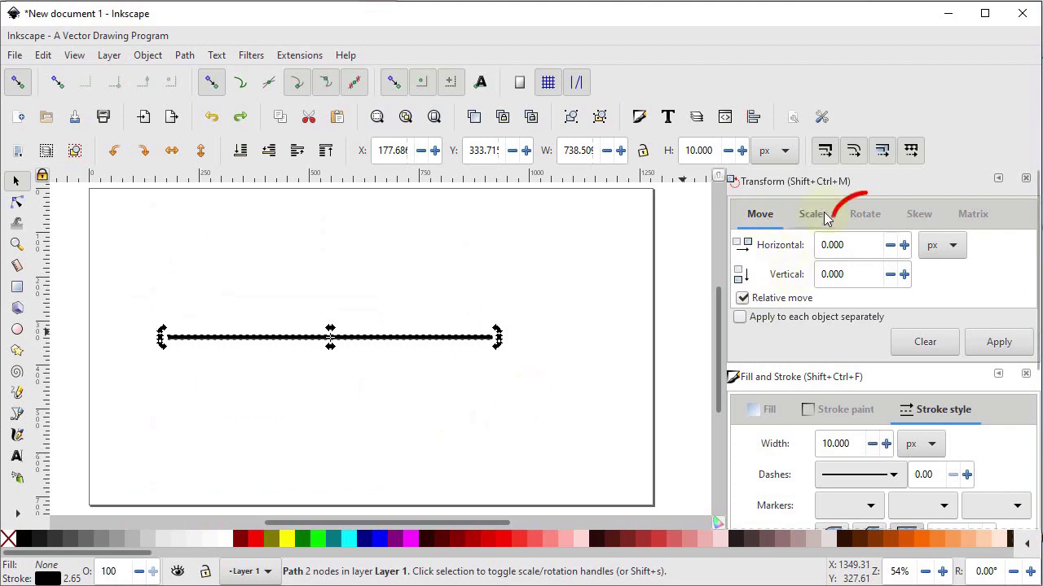
left_click(864, 214)
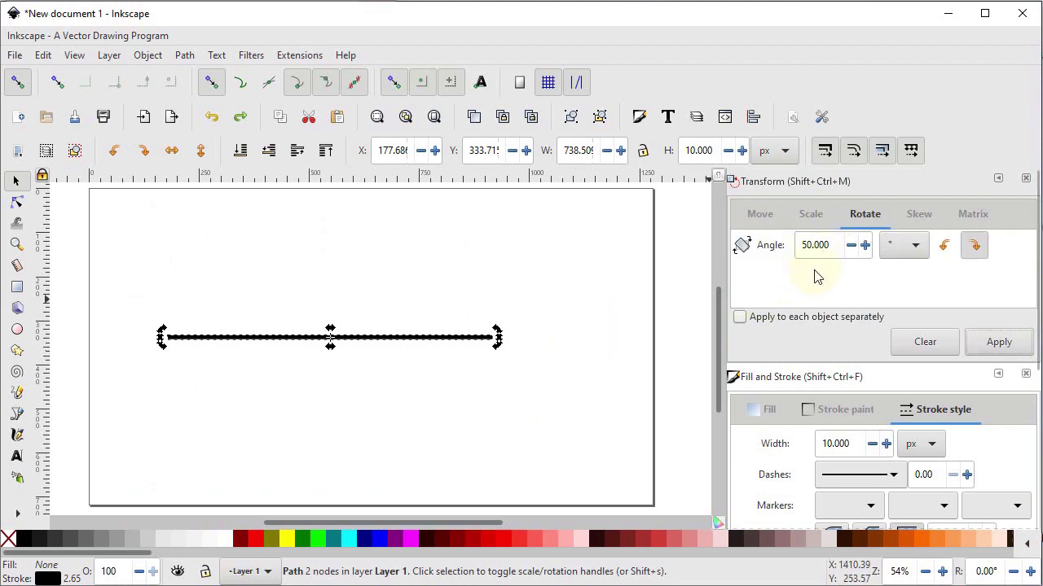
left_click(943, 249)
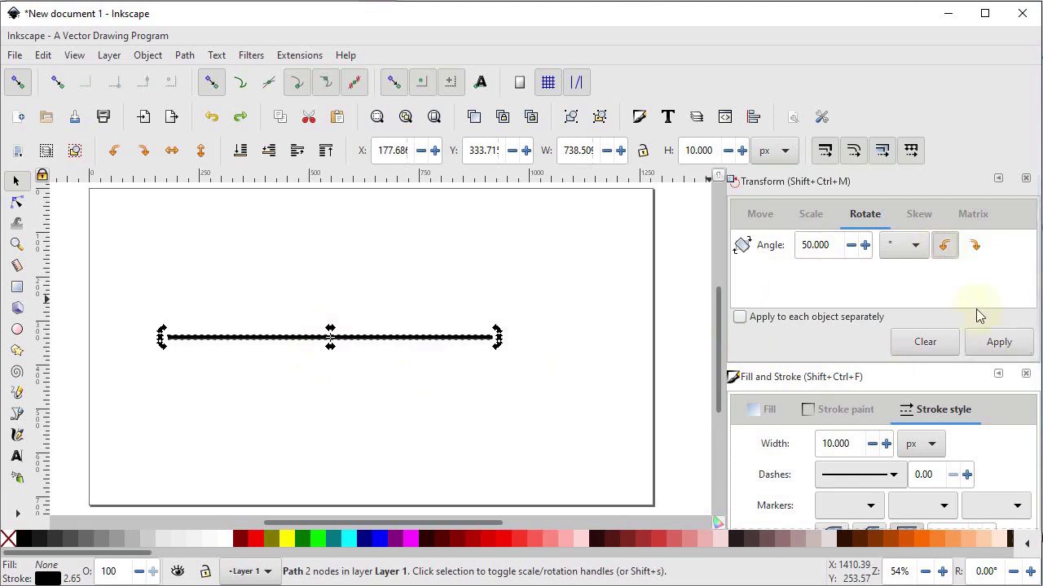
left_click(987, 342)
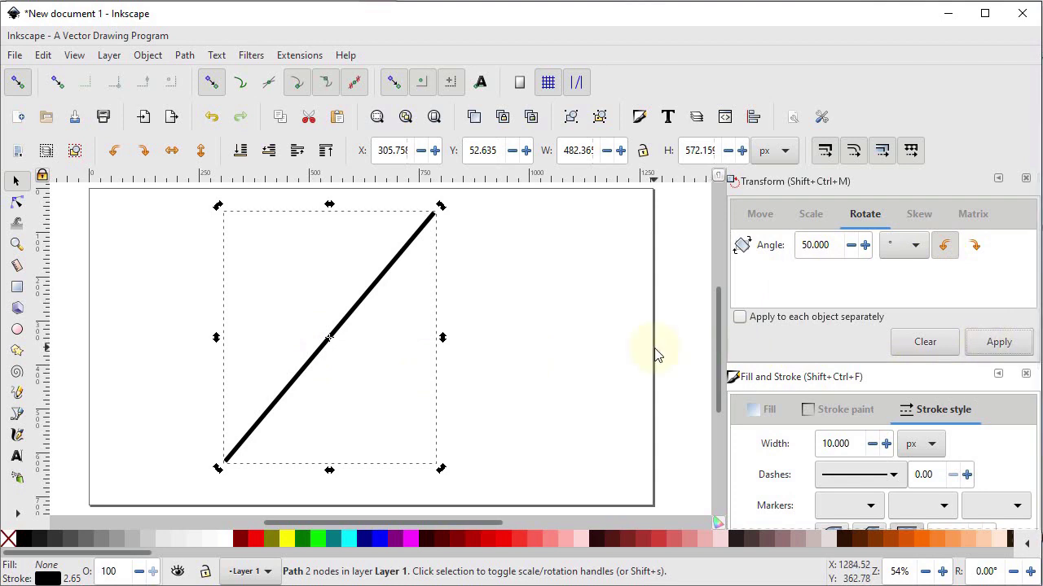
Step: Delete the rotated line and close the Transform dialog
key("Delete")
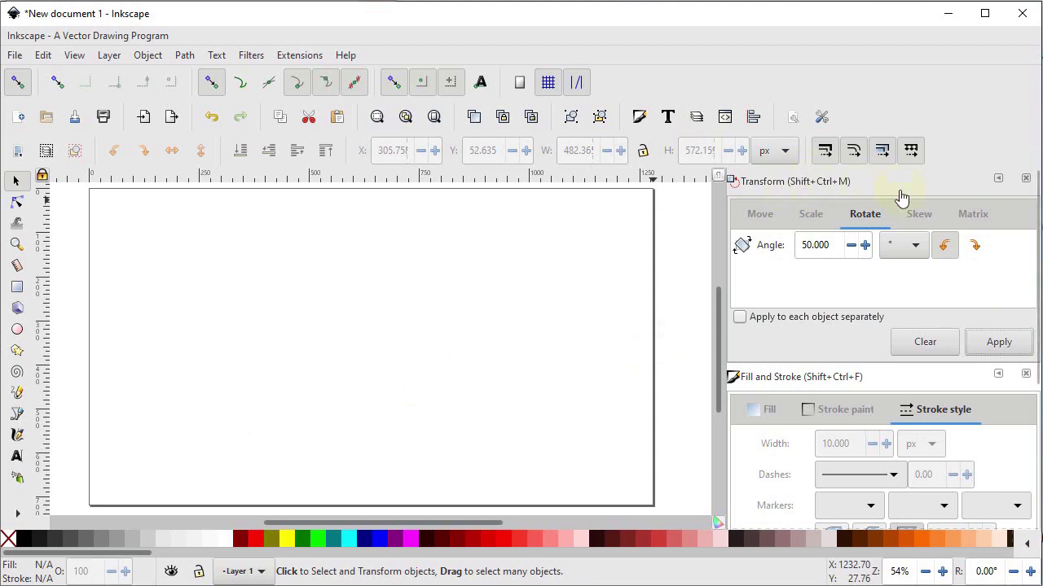
left_click(1025, 178)
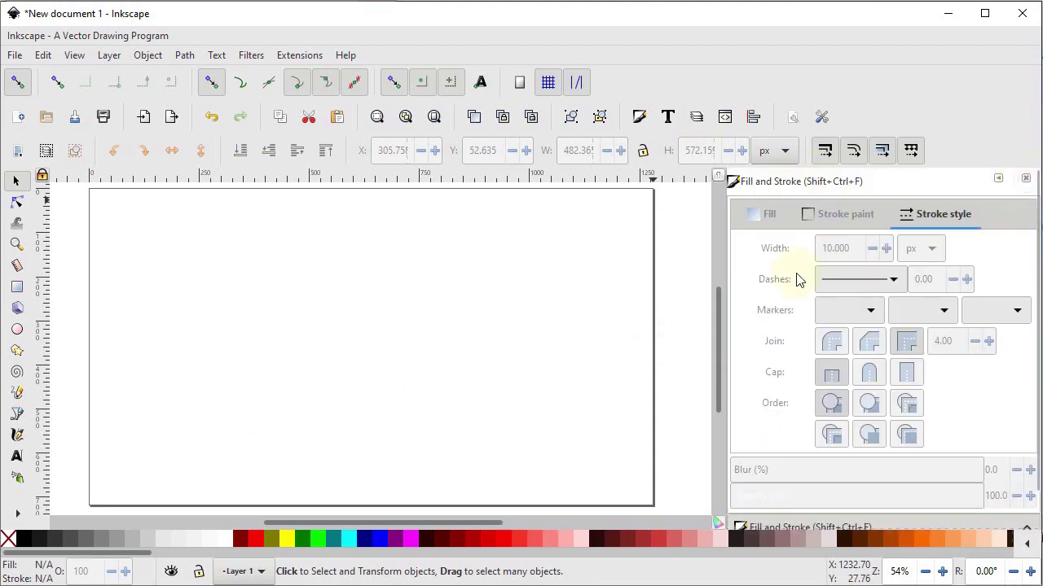
left_click(149, 55)
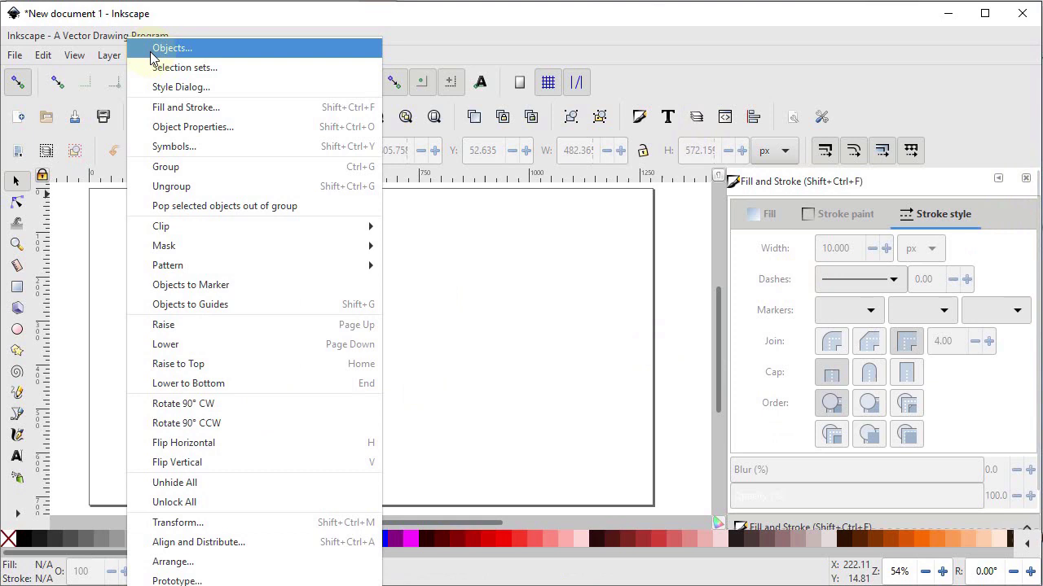
left_click(233, 522)
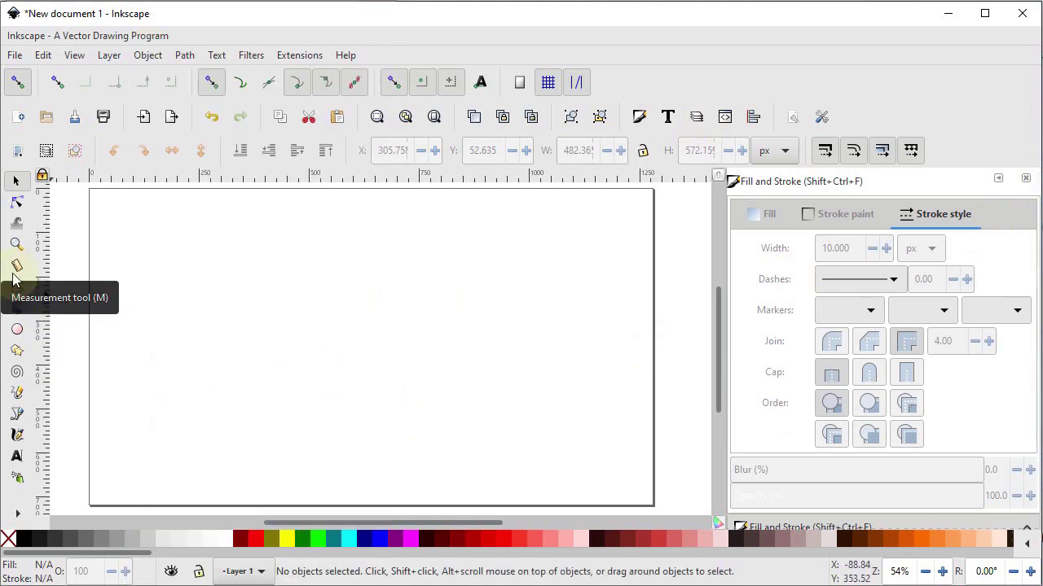
Step: Draw a straight horizontal line about 670 px long slightly below the page's middle with the Bezier pen
left_click(18, 416)
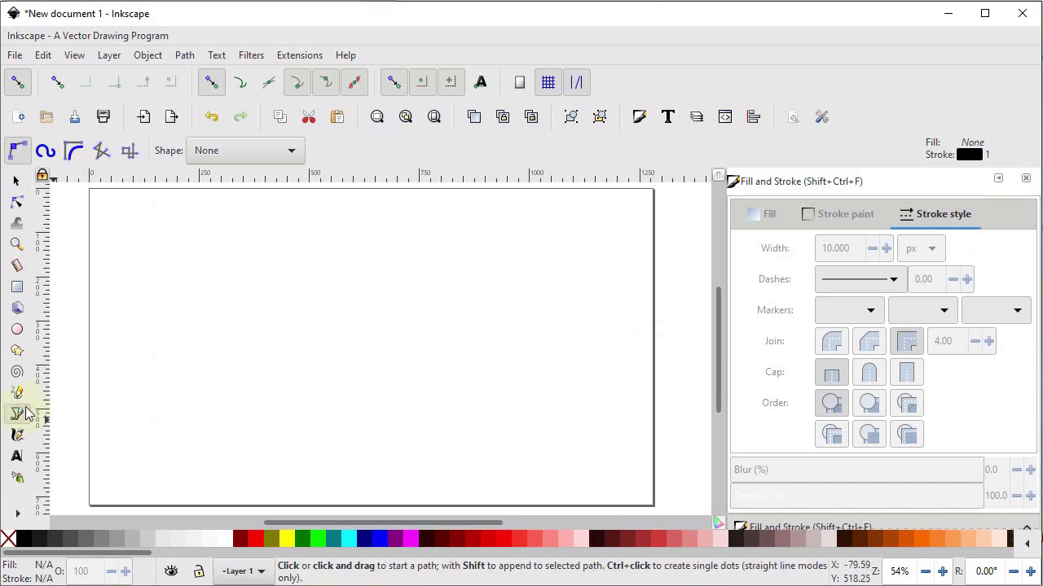
left_click(188, 368)
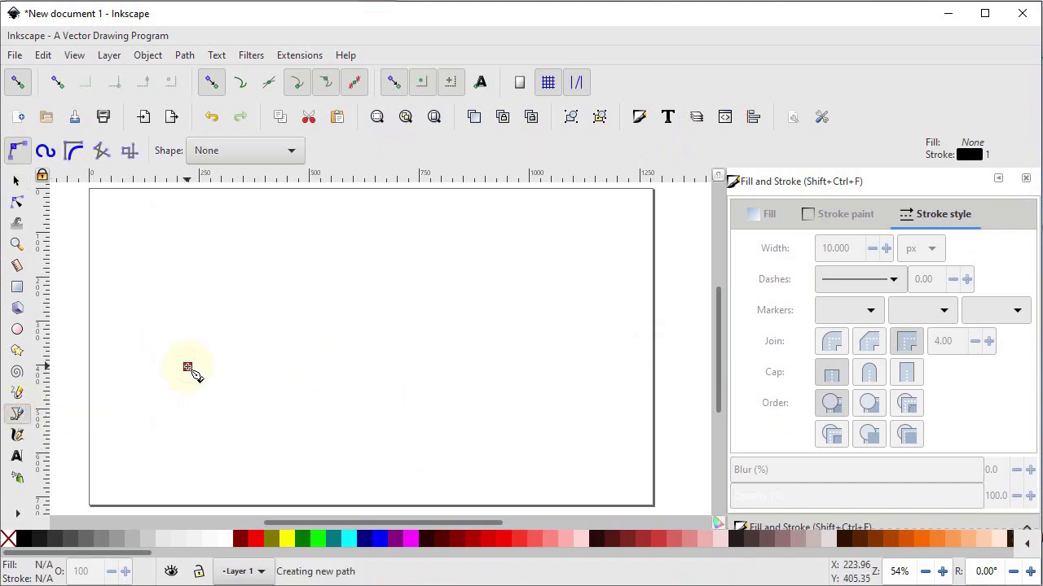
left_click(482, 368)
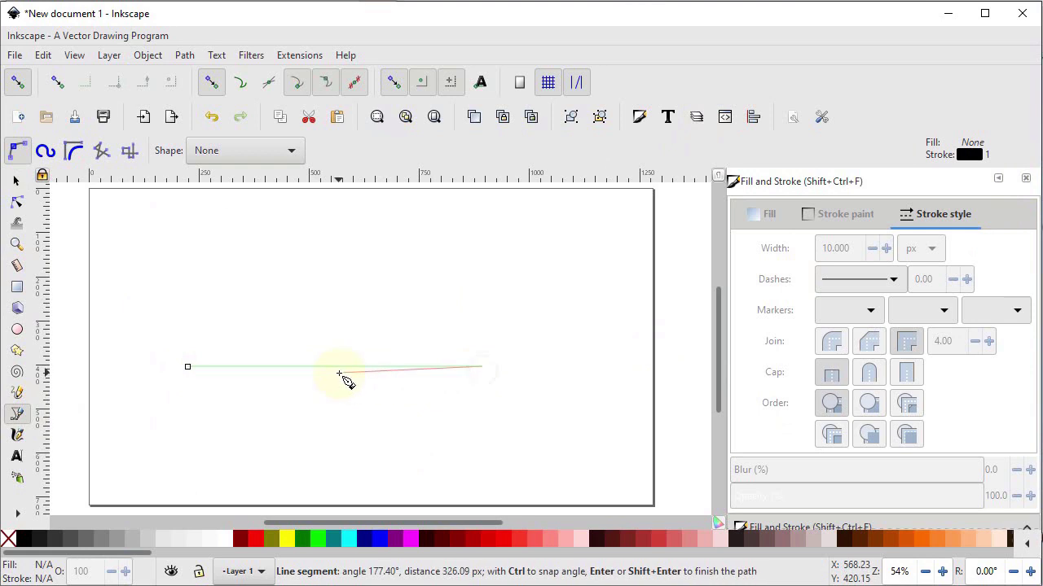
key("Return")
Step: Set the new line's stroke width to 10 px
left_click_drag(845, 248, 798, 254)
type("10")
key("Return")
Step: Duplicate the line and move the copy up to about X 235 px, Y 193 px
key("s")
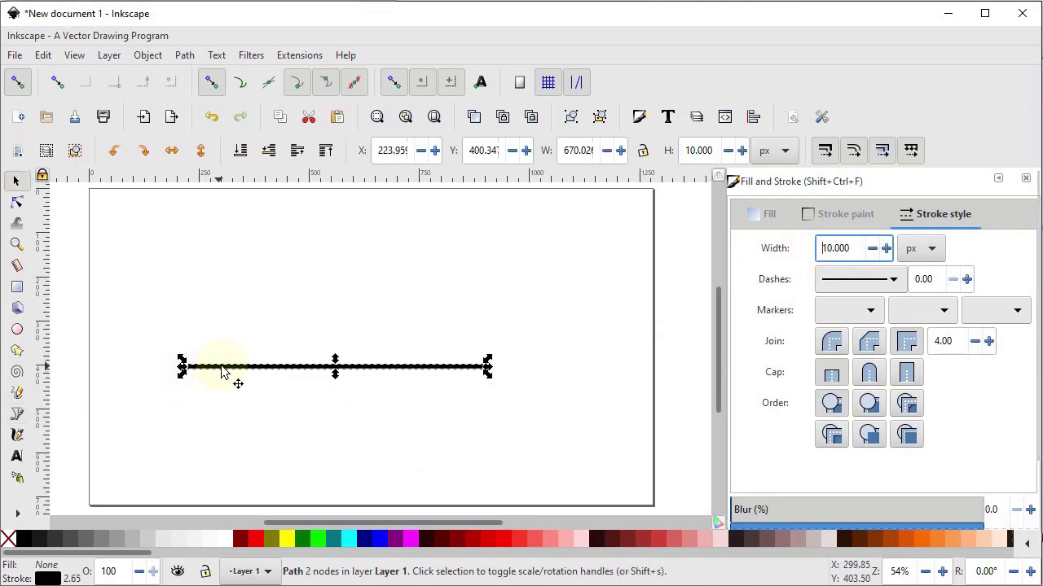
right_click(225, 373)
left_click(268, 246)
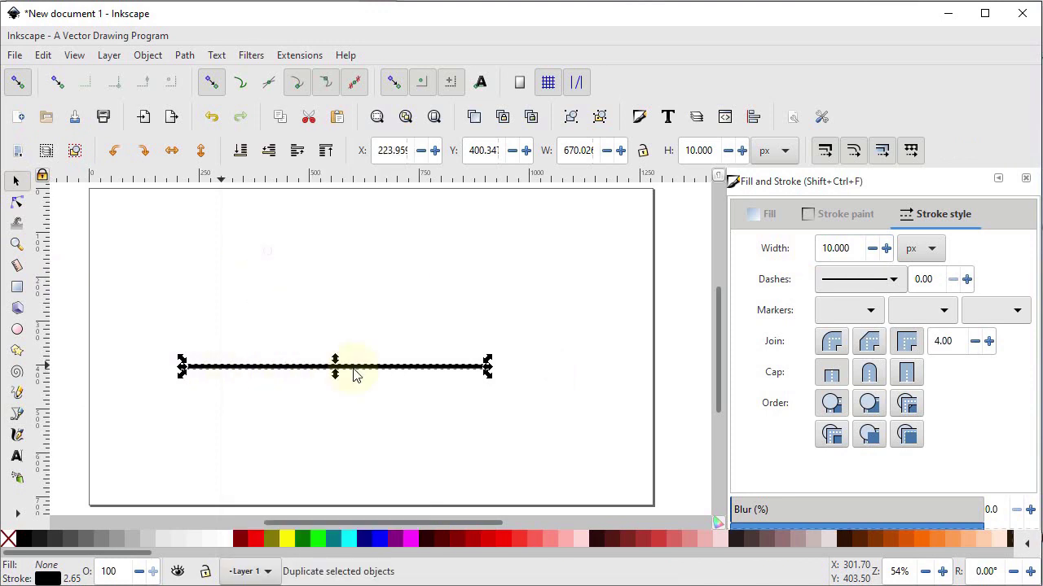
left_click_drag(316, 368, 319, 275)
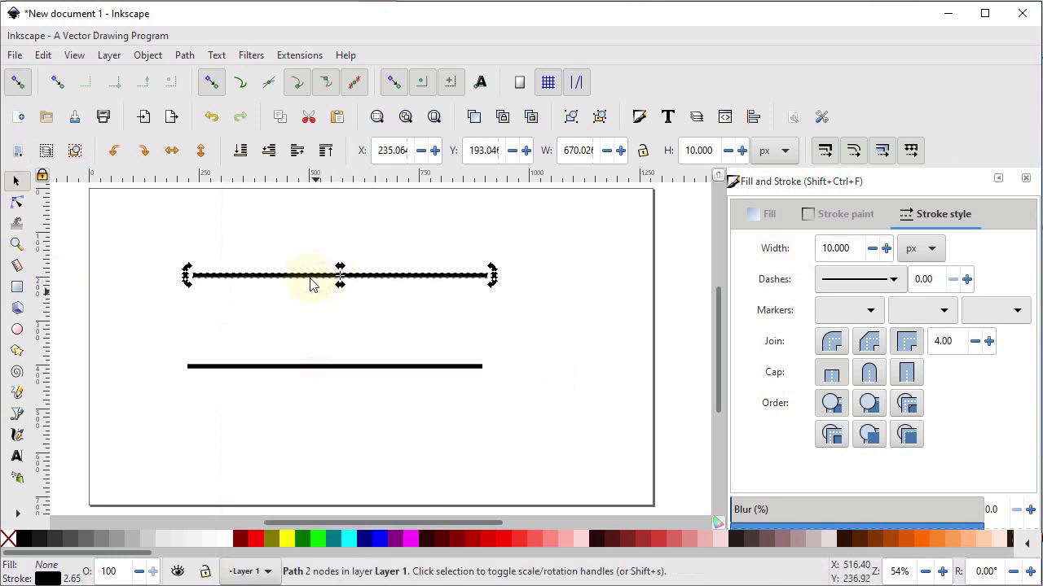
Step: Rotate the upper line about 19° counterclockwise and snap its lower end node to the left end node of the horizontal line
key("Escape")
left_click(309, 278)
left_click(309, 278)
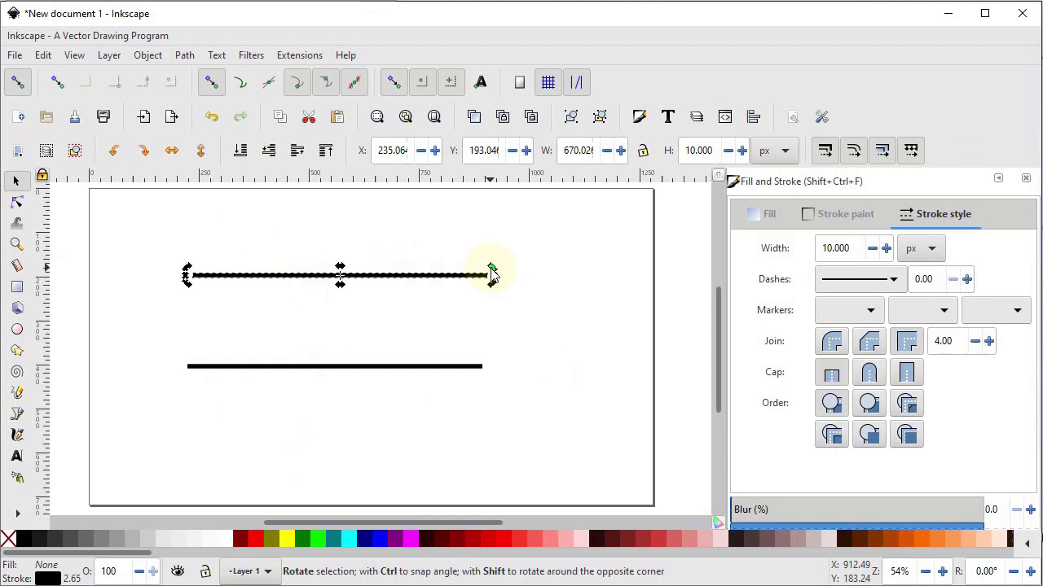
left_click_drag(492, 274, 479, 230)
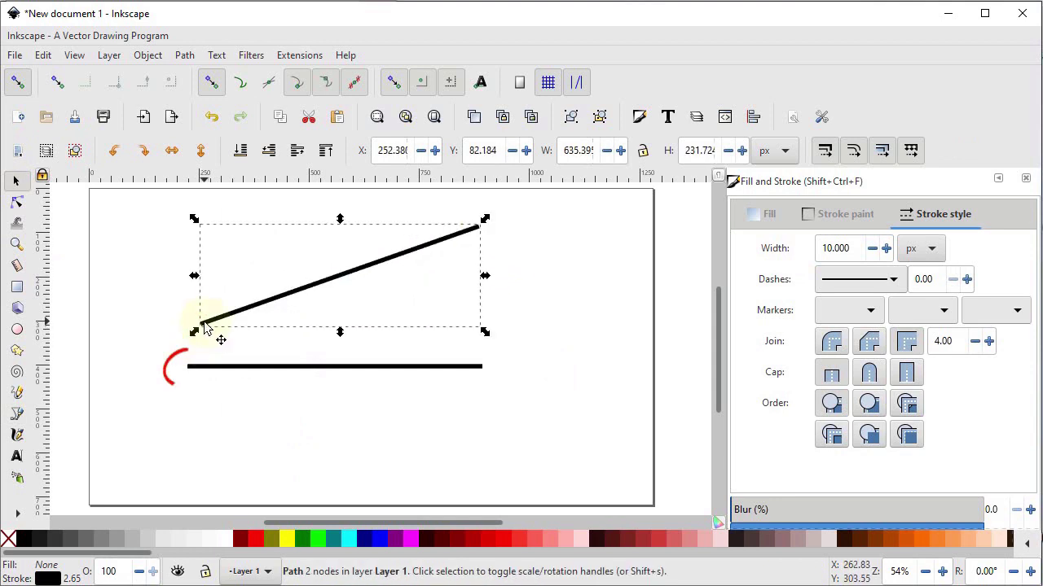
left_click_drag(204, 330, 206, 368)
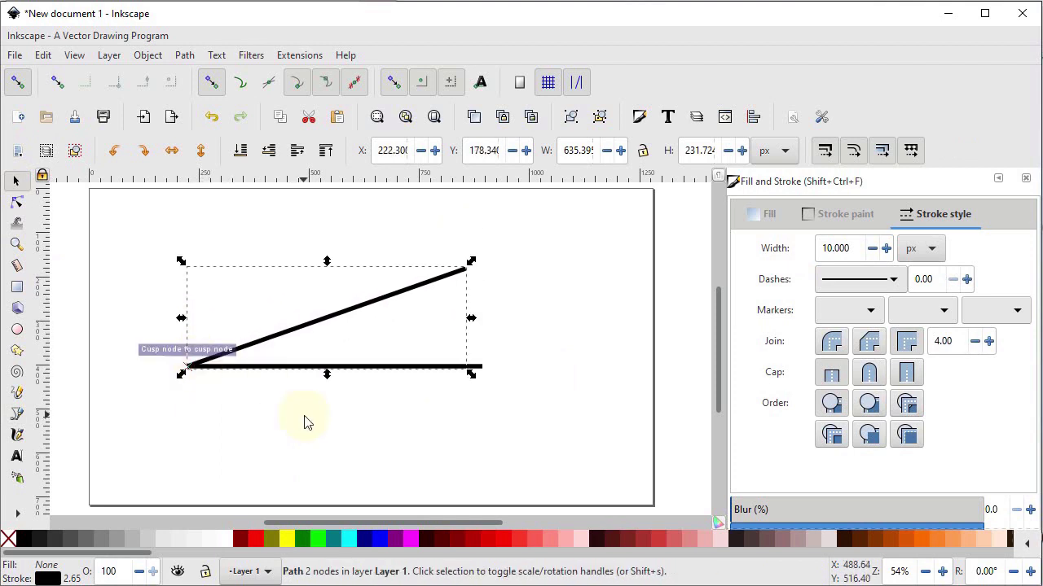
Step: Measure the slanted line's length and its angle to the horizontal line, from the shared corner to its upper end
left_click(348, 360)
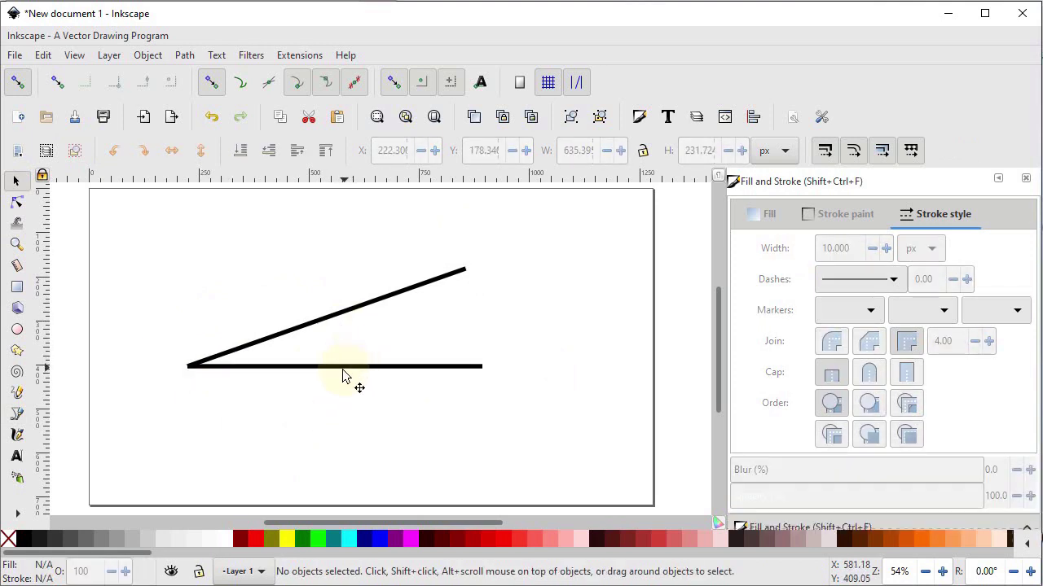
left_click(16, 267)
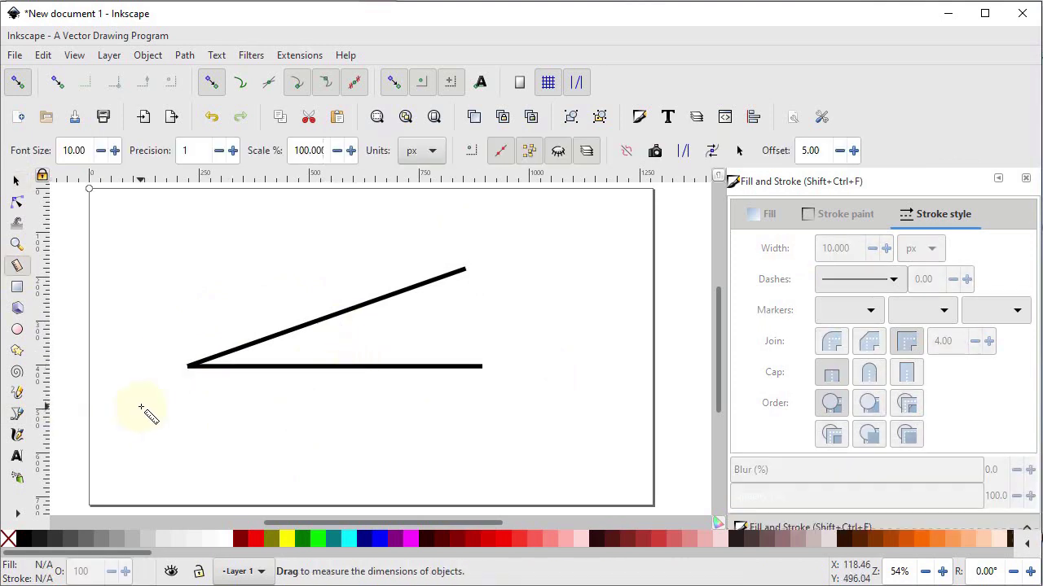
mouse_move(188, 367)
left_mouse_down()
mouse_move(264, 385)
mouse_move(414, 380)
mouse_move(475, 324)
mouse_move(465, 270)
left_mouse_up()
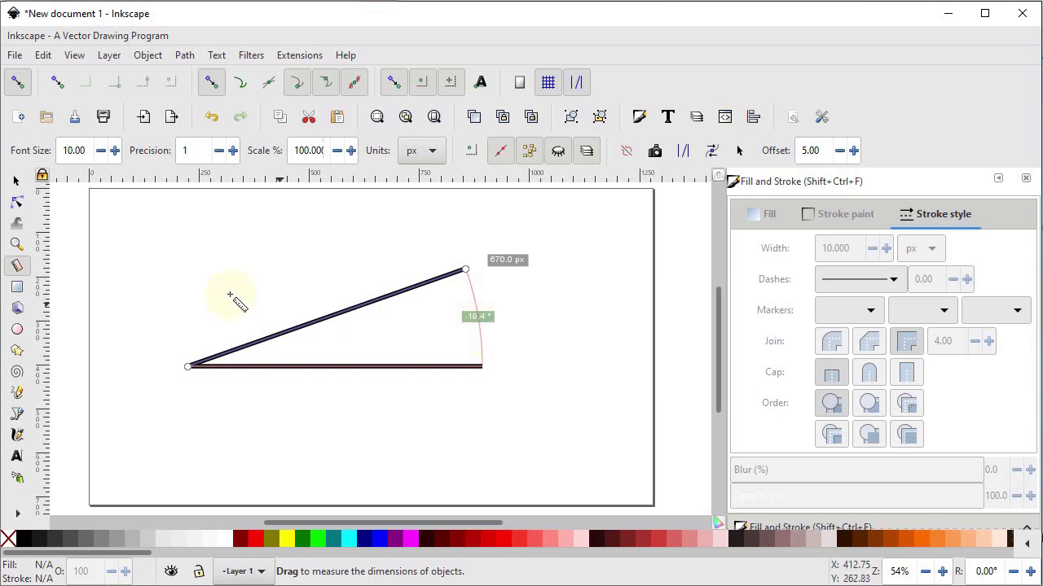
Step: Increase the measurement label font size to 28
left_click(115, 150)
left_click(115, 150)
left_click(115, 150)
left_click(115, 150)
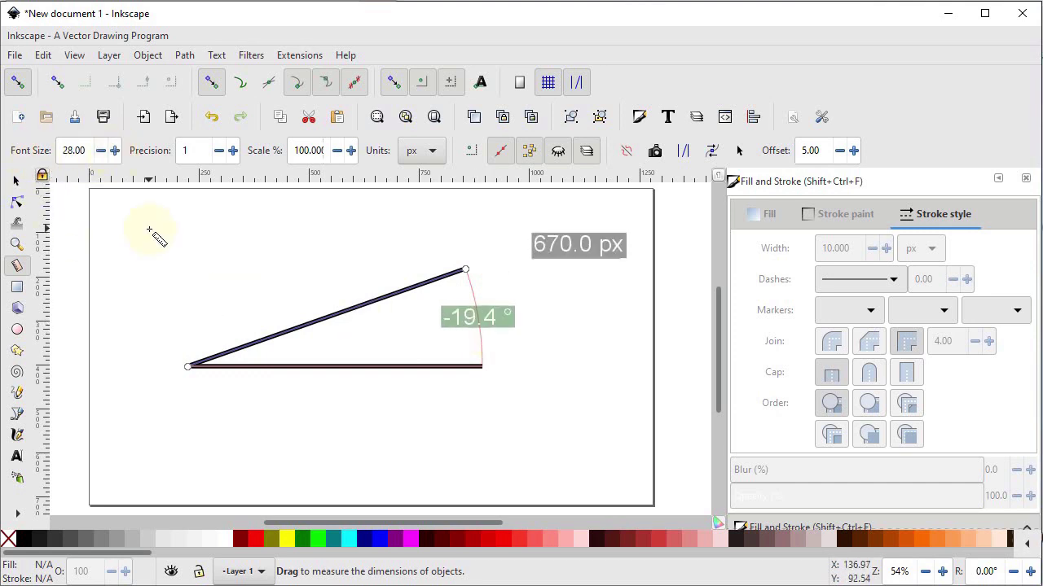
Step: Select both lines and delete them
left_click(30, 178)
left_click_drag(139, 223, 518, 428)
left_click_drag(573, 236, 204, 391)
key("Delete")
Step: Draw a red rectangle about 248 × 279 px on the page's left side, duplicate it, and move the copy horizontally to about X 875 px
left_click(17, 289)
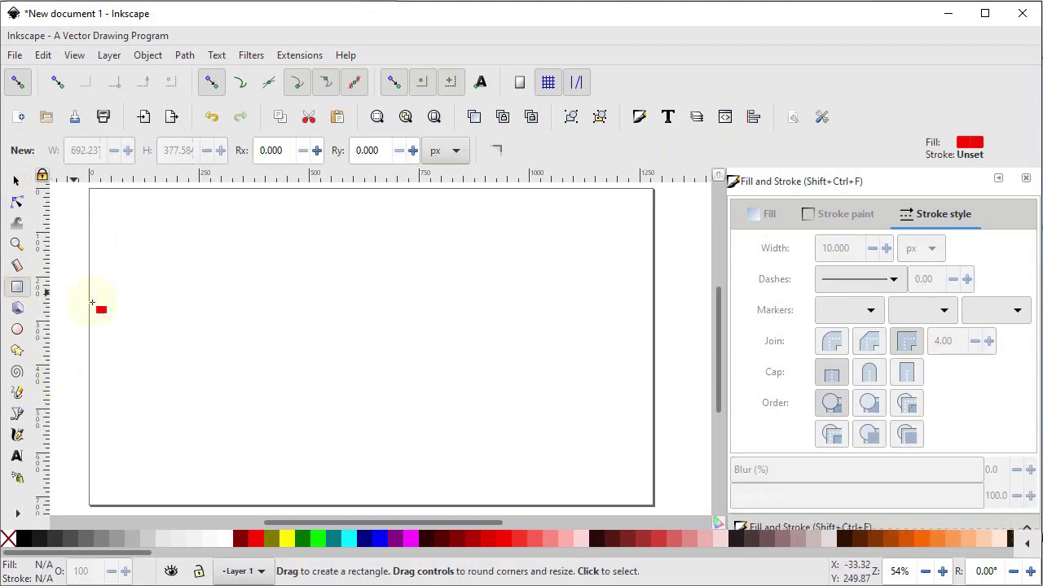
left_click_drag(133, 260, 242, 380)
left_click(16, 180)
right_click(167, 287)
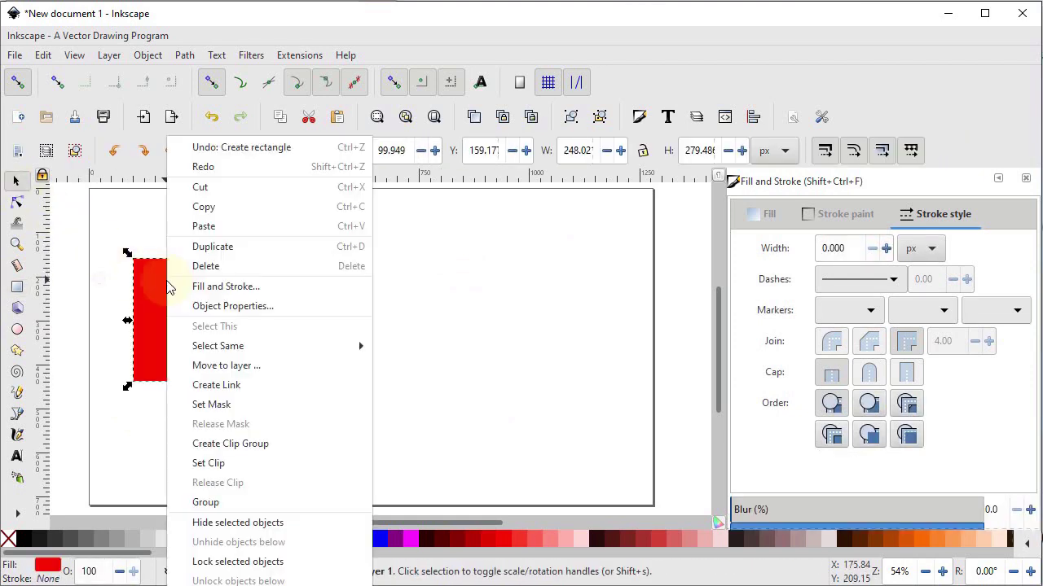
left_click(212, 246)
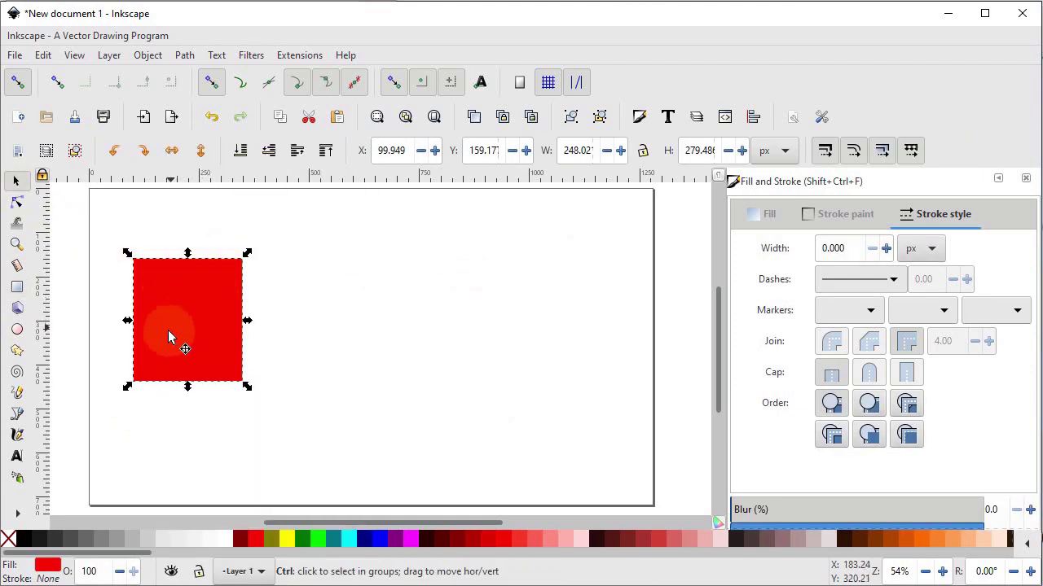
left_click_drag(159, 341, 515, 379)
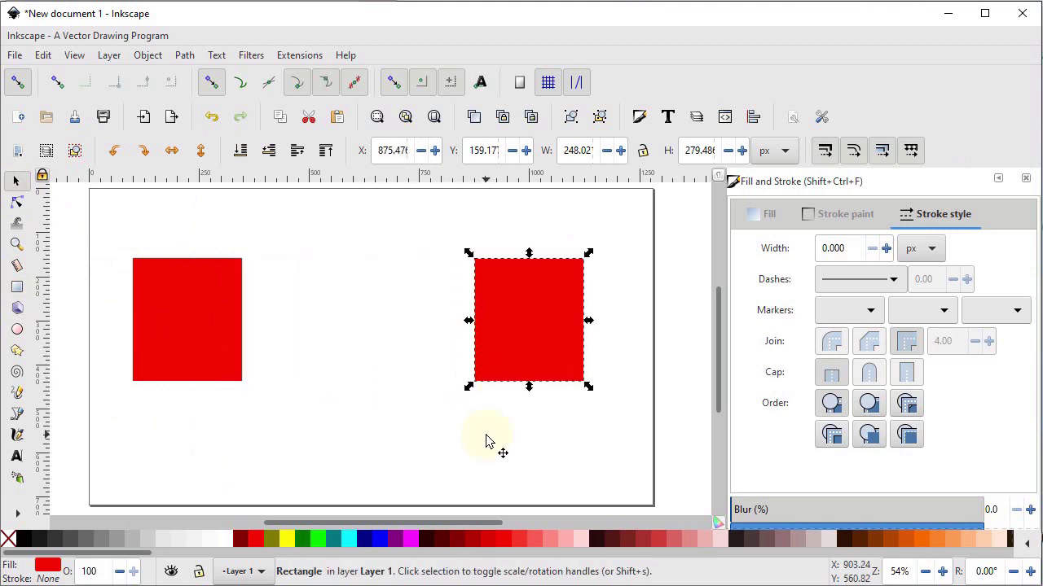
Step: Measure the gap between the lower inner corners of the two rectangles and set the measurement precision to 0
key("m")
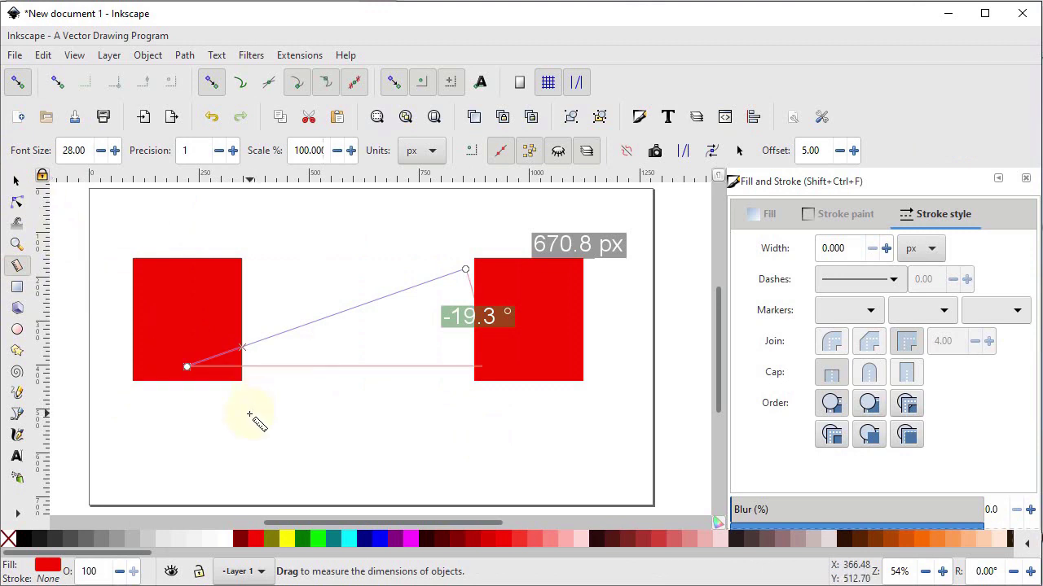
left_click_drag(242, 381, 475, 382)
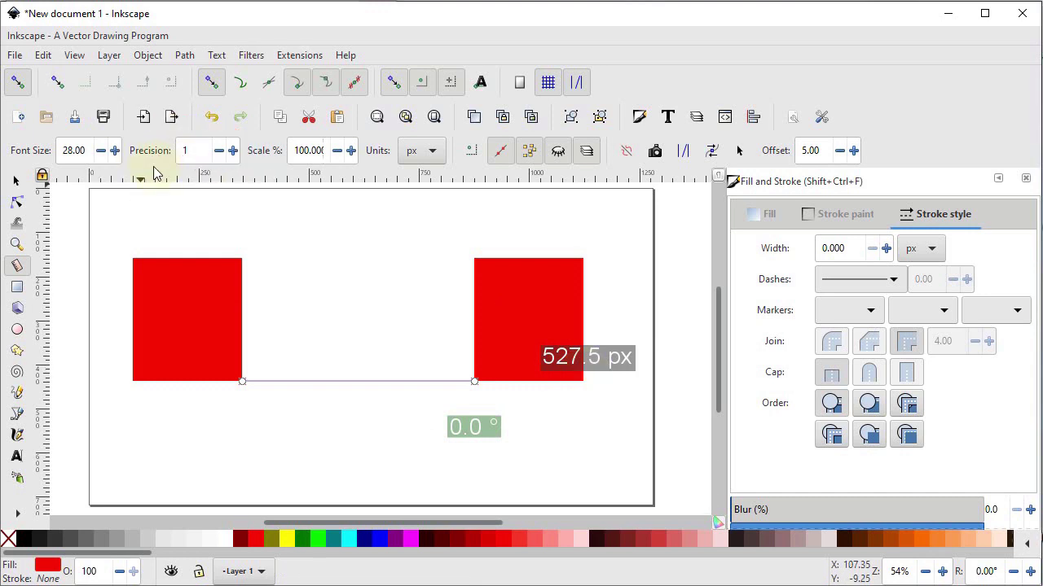
double_click(188, 151)
type("0")
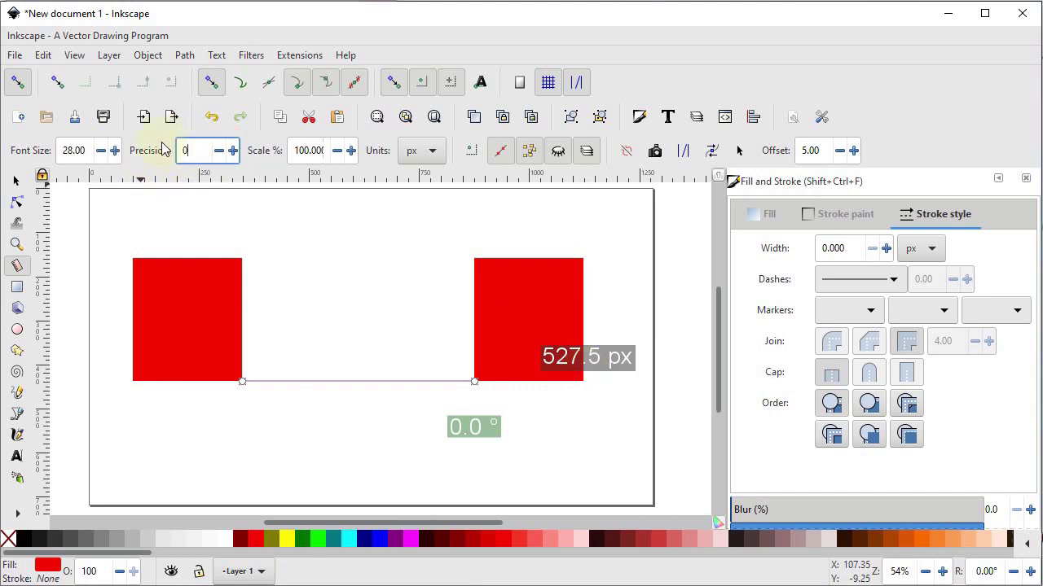
key("Return")
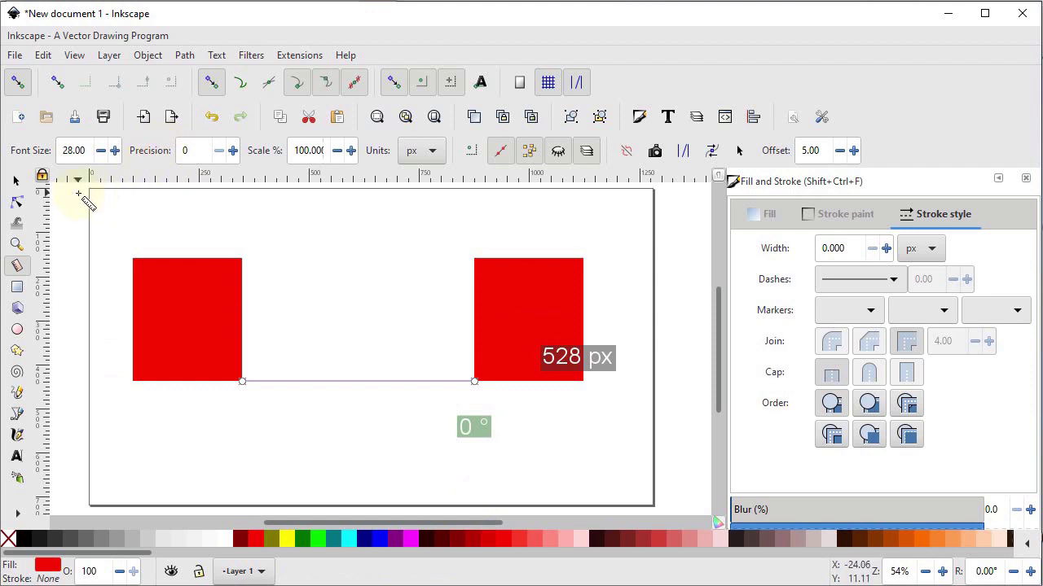
Step: Select both red rectangles and delete them
key("s")
left_click_drag(88, 204, 591, 472)
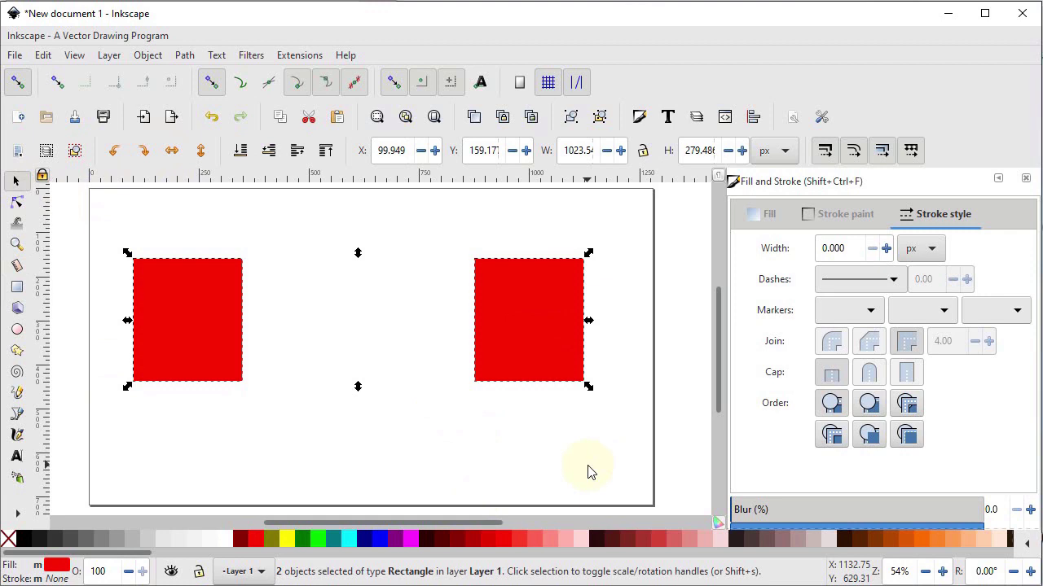
key("Delete")
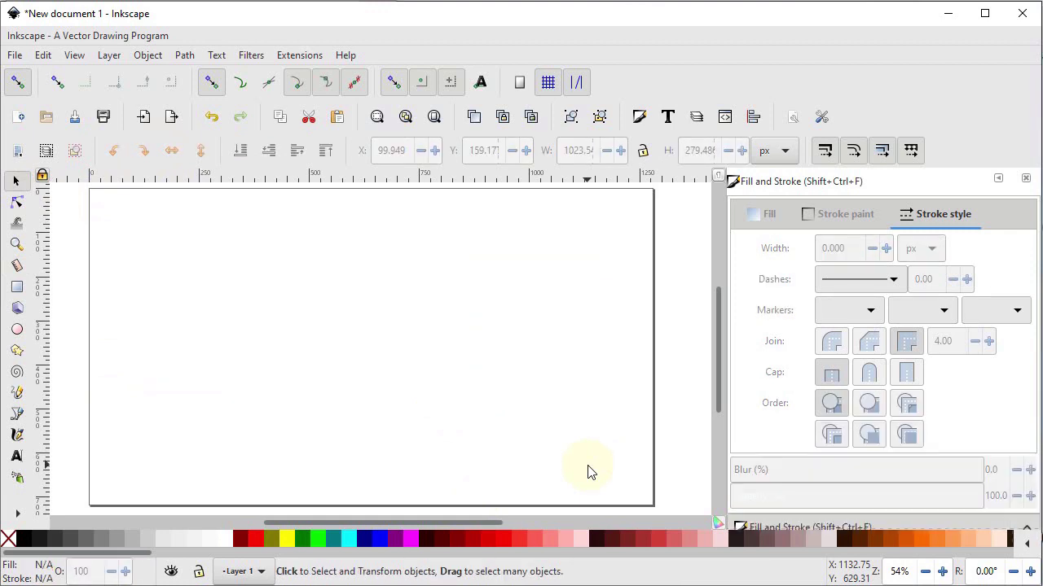
key("ctrl+z")
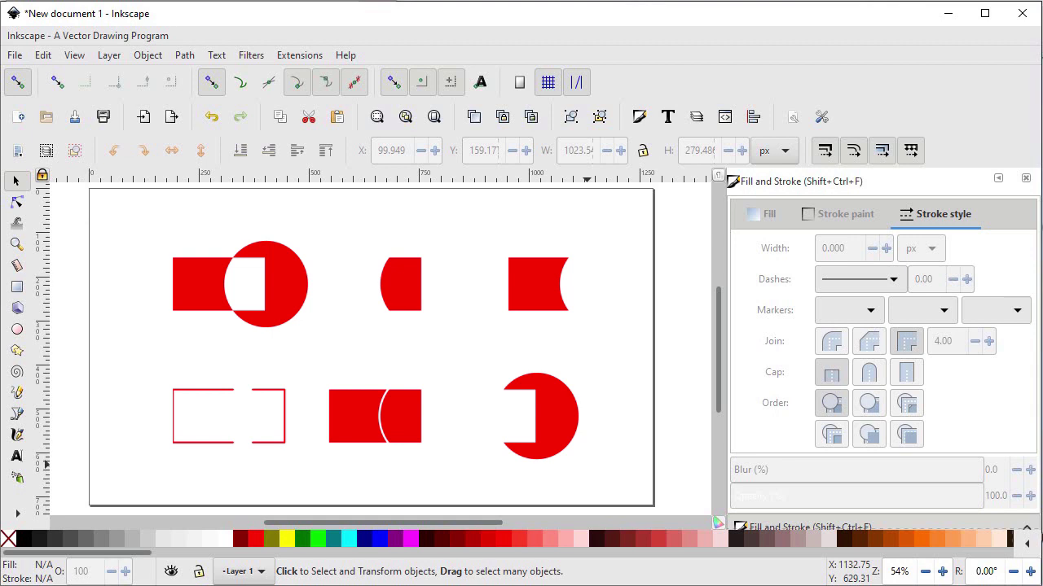